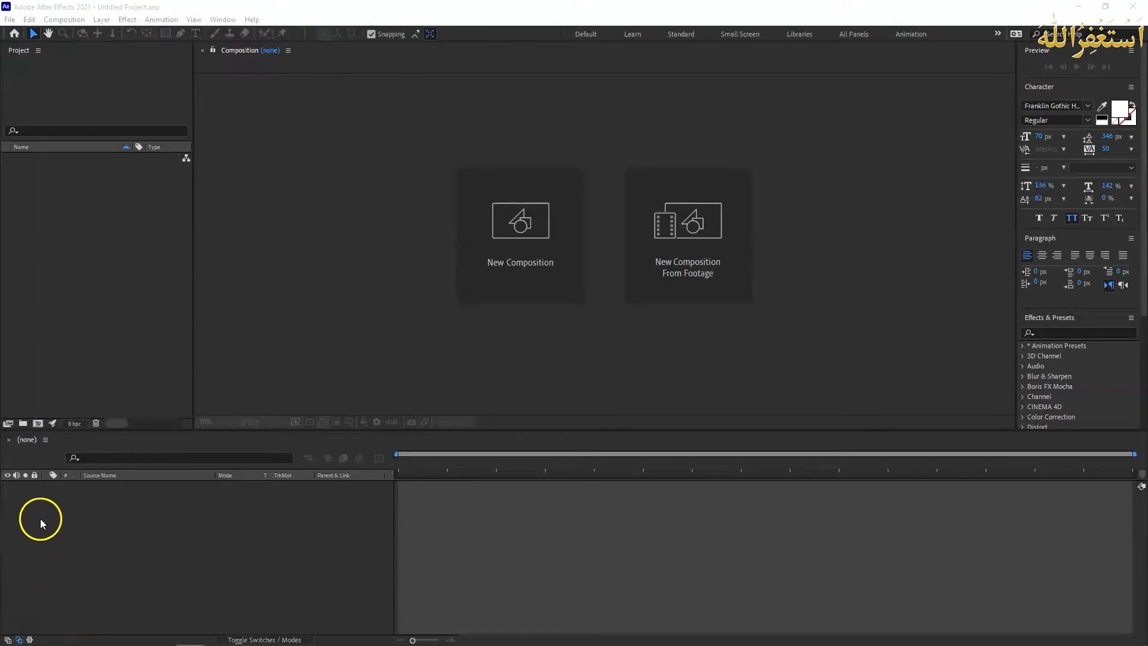
- Start a new composition, name it Comp 2 and choose the HDTV 1080 25 preset
{"action": "left_click", "coordinate": [78, 21]}
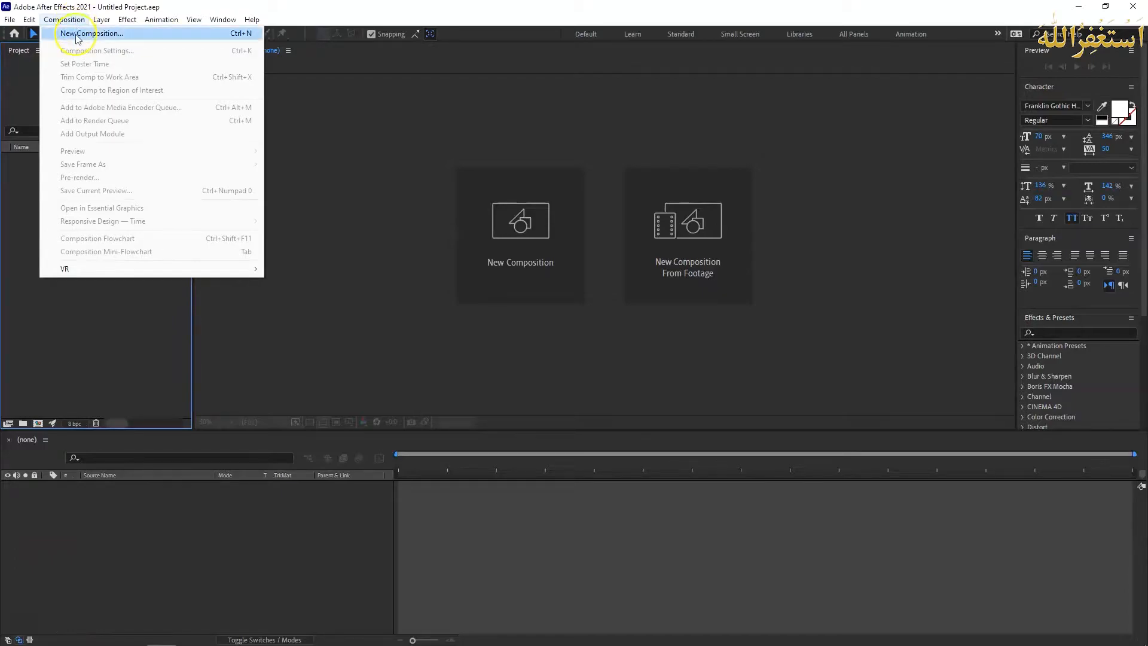
{"action": "left_click", "coordinate": [361, 157]}
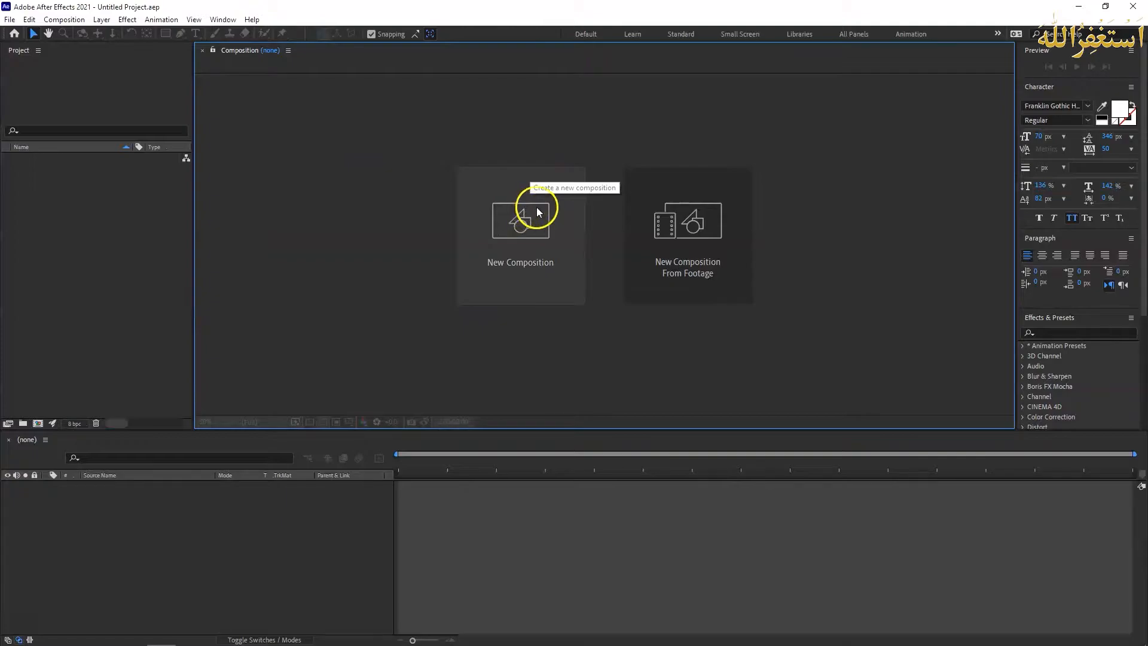
{"action": "left_click", "coordinate": [533, 251]}
{"action": "left_click_drag", "start_coordinate": [546, 186], "coordinate": [620, 88]}
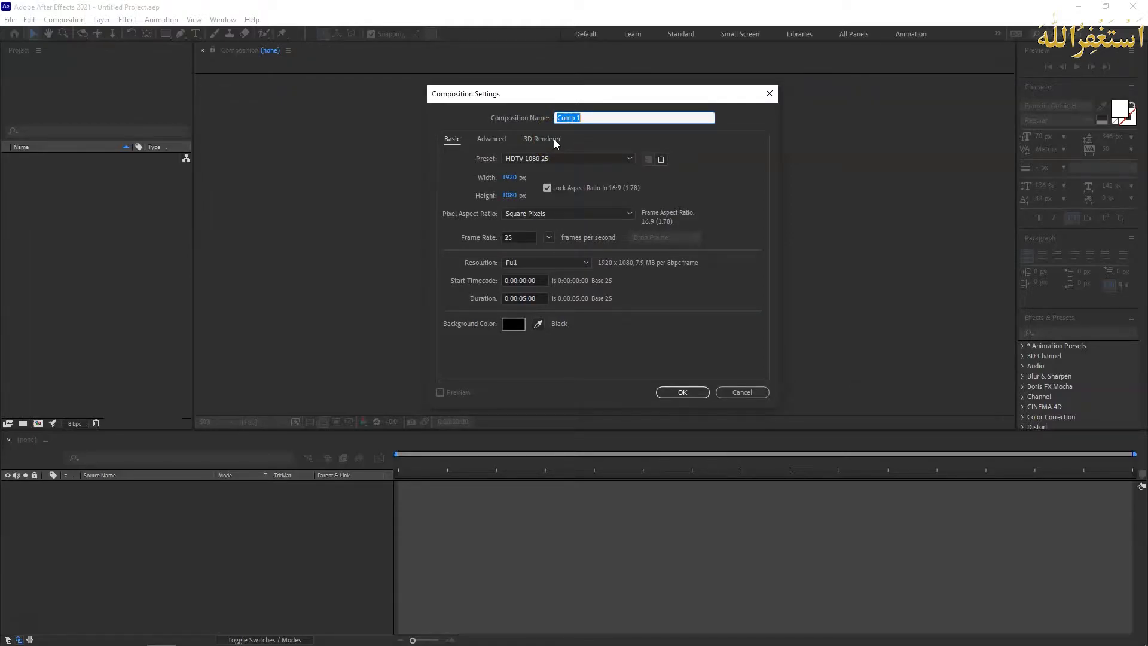
{"action": "type", "text": "Comp"}
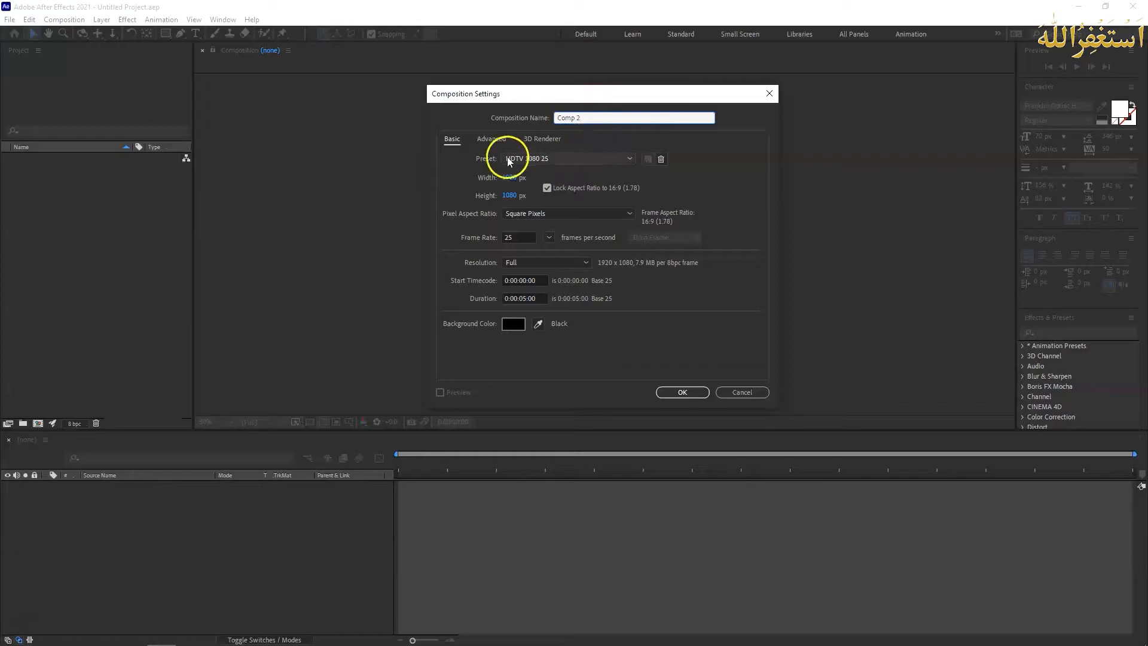
{"action": "left_click", "coordinate": [569, 163]}
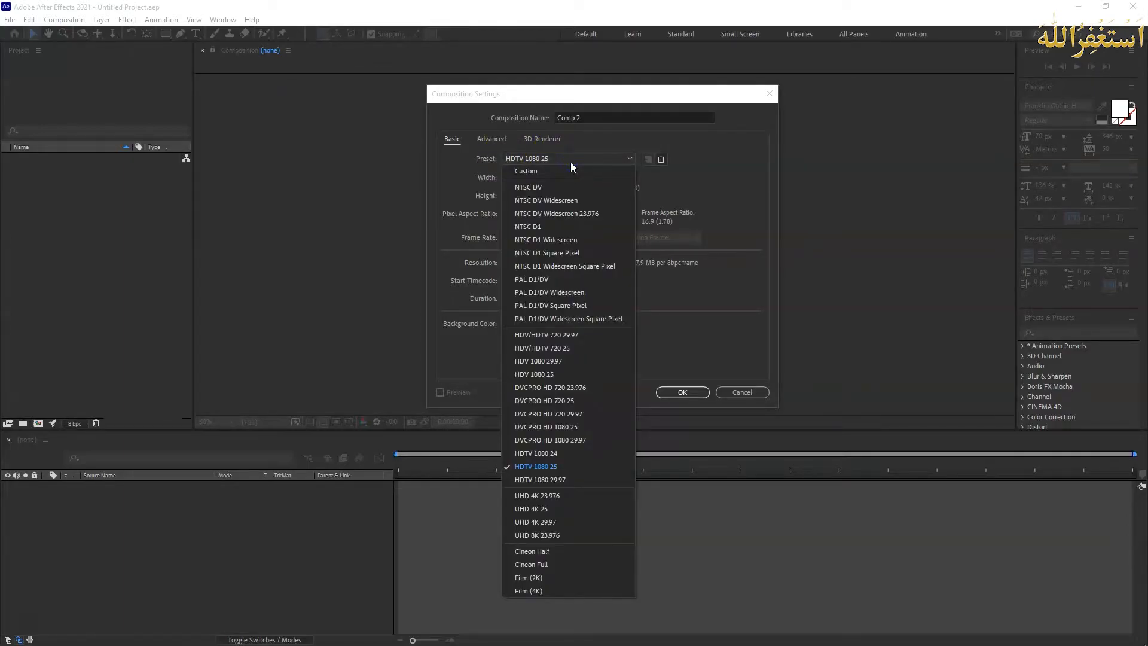
{"action": "left_click", "coordinate": [556, 469]}
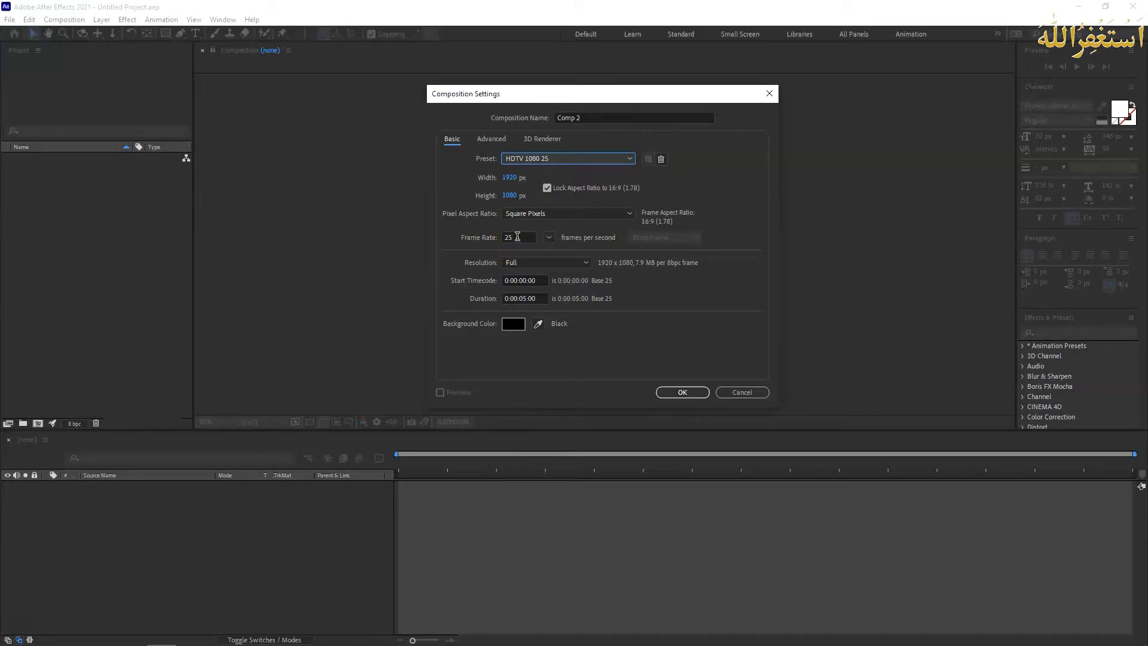
- Keep the resolution at Full and the duration at 0:00:05:00, and create the composition
{"action": "left_click", "coordinate": [534, 263]}
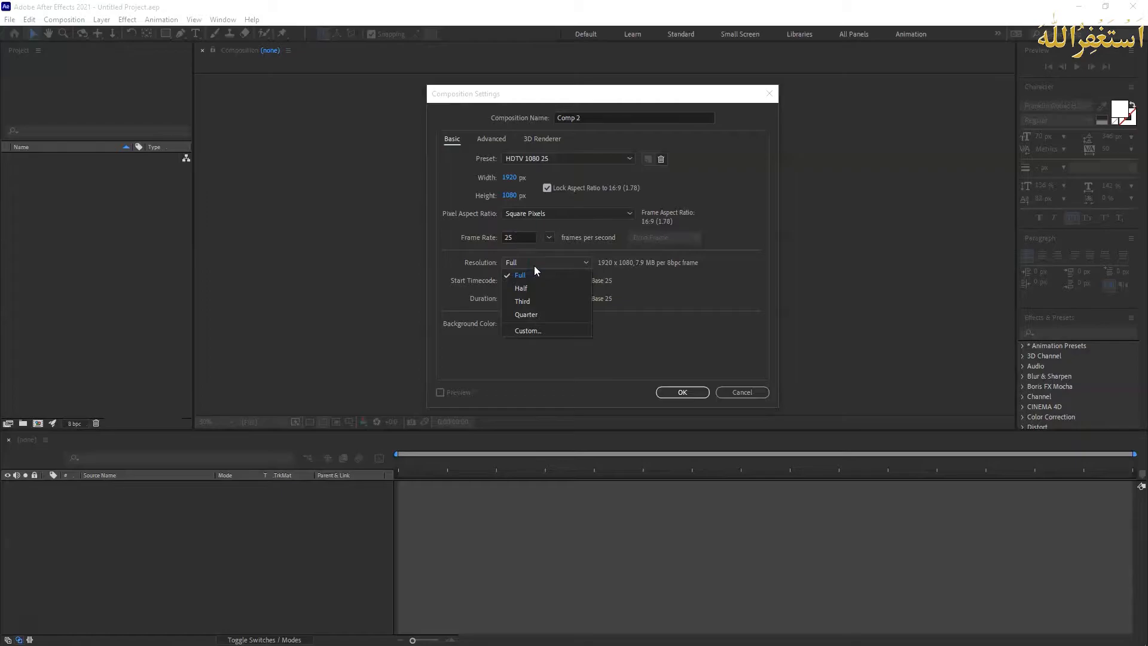
{"action": "left_click", "coordinate": [543, 274]}
{"action": "left_click", "coordinate": [601, 265]}
{"action": "left_click", "coordinate": [582, 202]}
{"action": "left_click", "coordinate": [547, 274]}
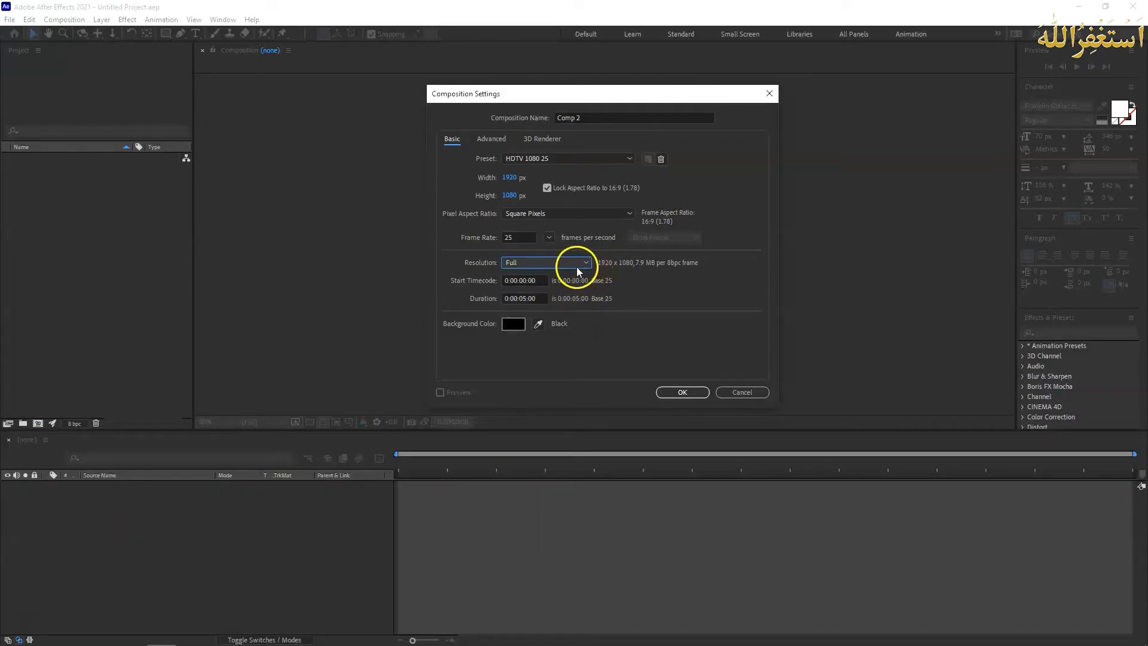
{"action": "left_click", "coordinate": [579, 262]}
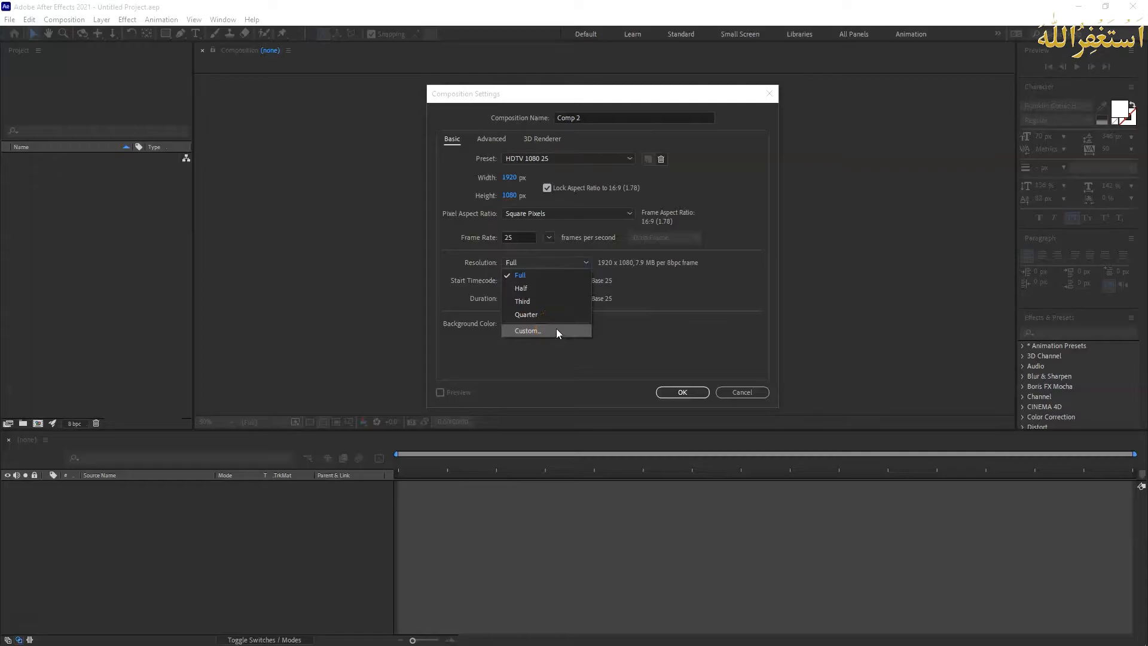
{"action": "left_click", "coordinate": [550, 274]}
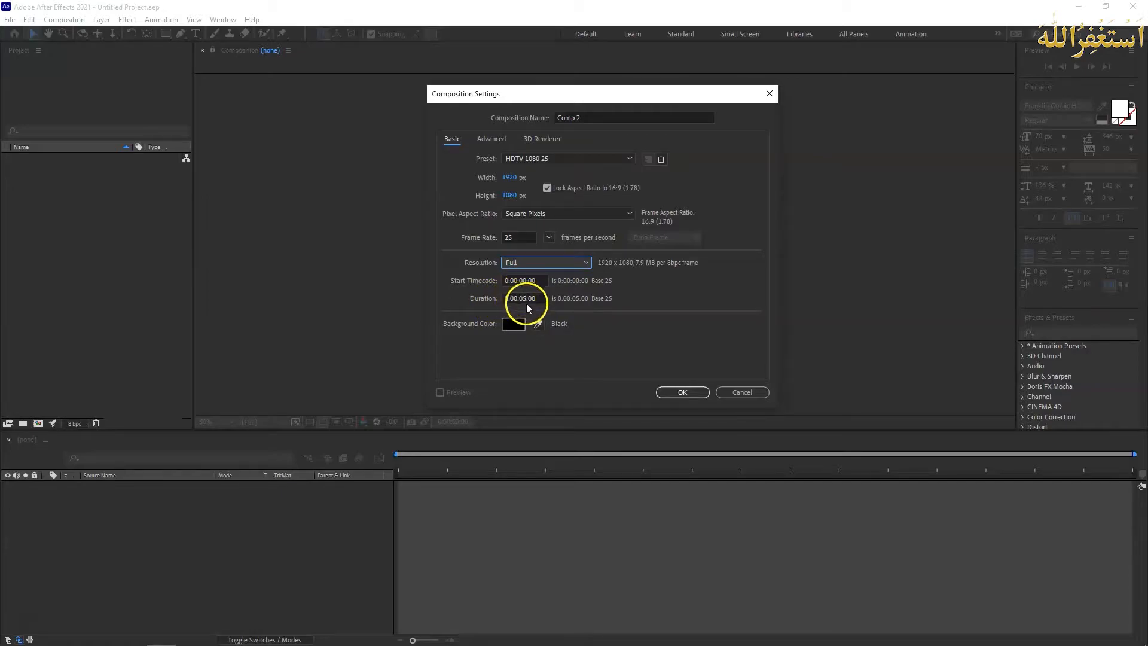
{"action": "left_click", "coordinate": [526, 299]}
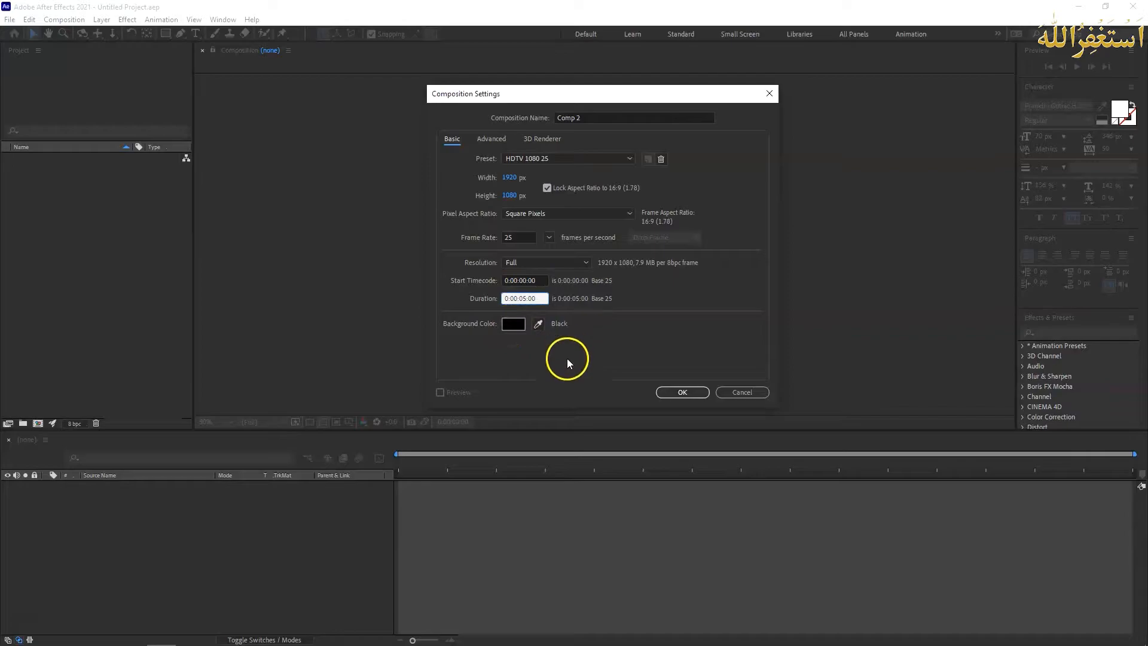
{"action": "left_click", "coordinate": [679, 393]}
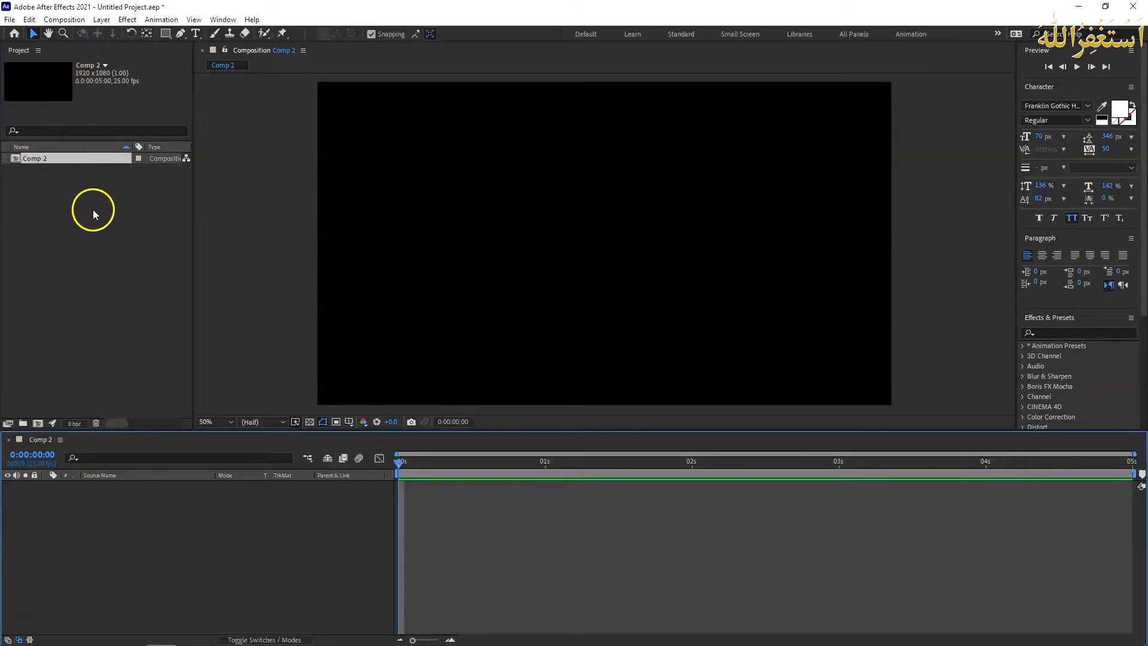
- Import the image Football bnw PNG.png into the project
{"action": "left_click", "coordinate": [9, 19]}
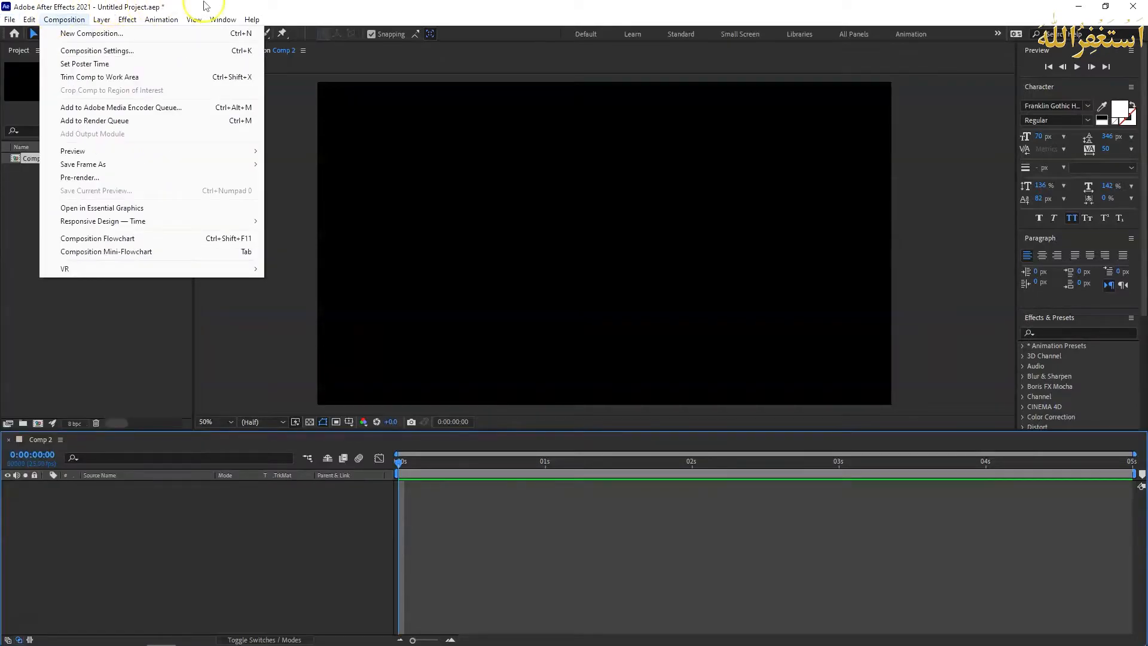
{"action": "left_click", "coordinate": [29, 222]}
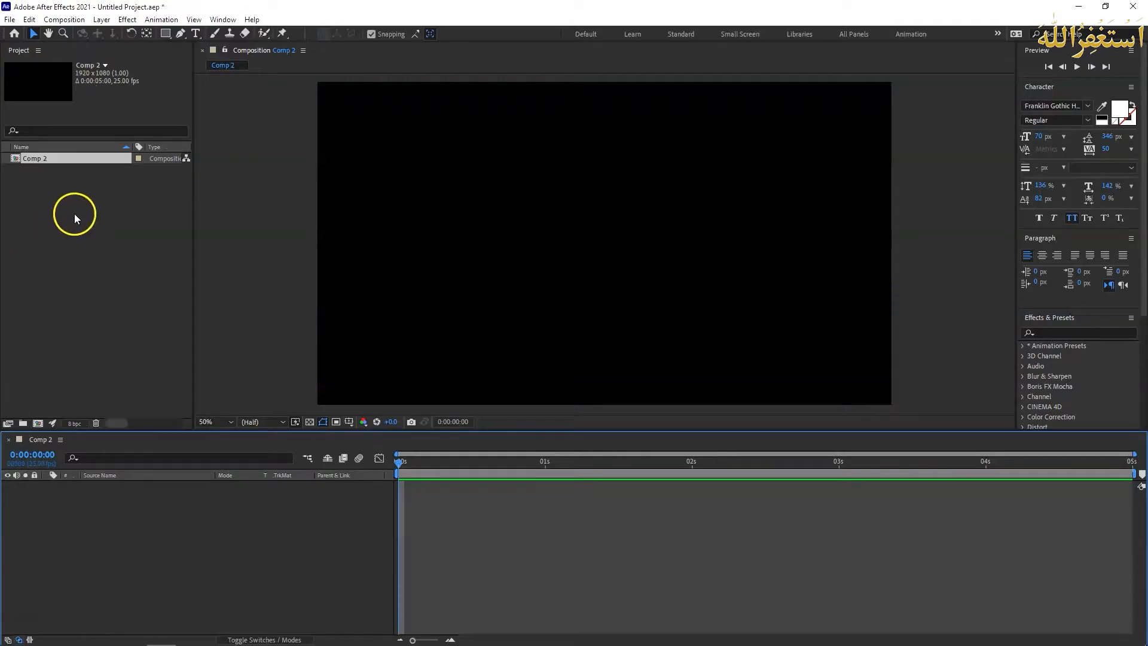
{"action": "double_click", "coordinate": [102, 286]}
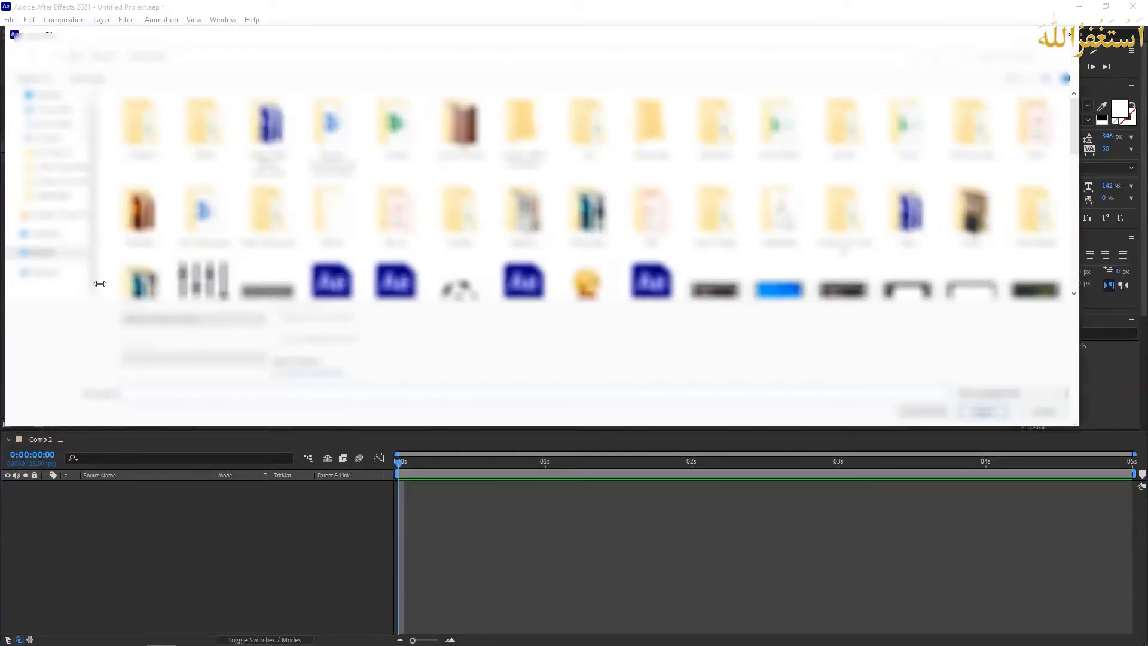
{"action": "left_click_drag", "start_coordinate": [96, 163], "coordinate": [154, 163]}
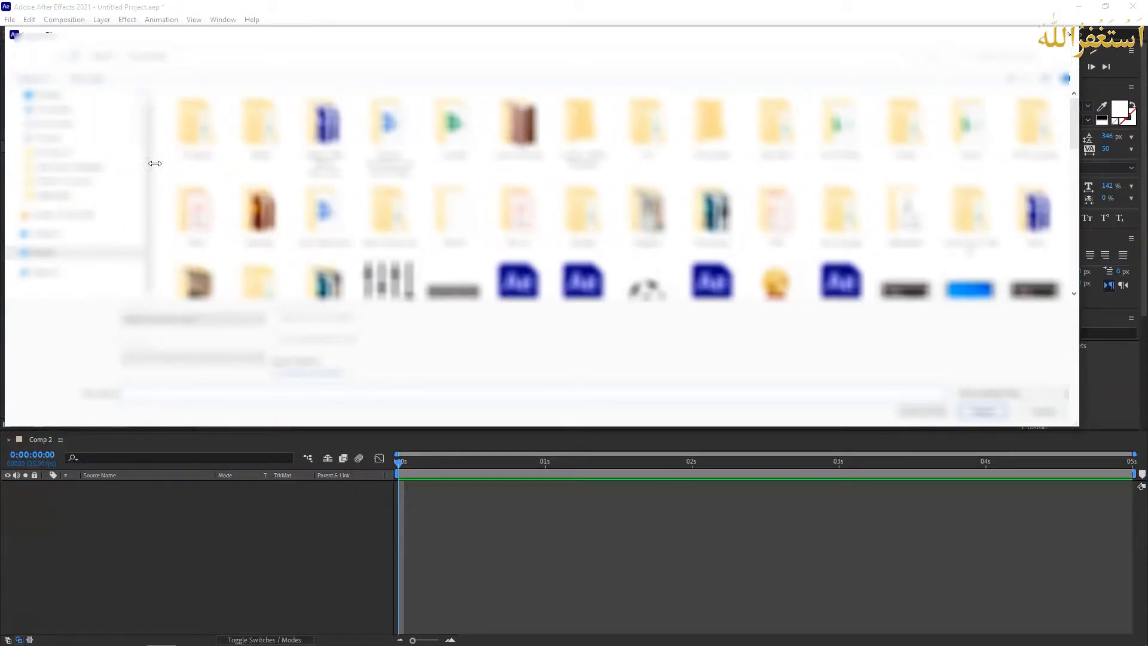
{"action": "left_click", "coordinate": [155, 156]}
{"action": "scroll", "coordinate": [648, 175], "scroll_direction": "down", "scroll_amount": 2}
{"action": "double_click", "coordinate": [648, 175]}
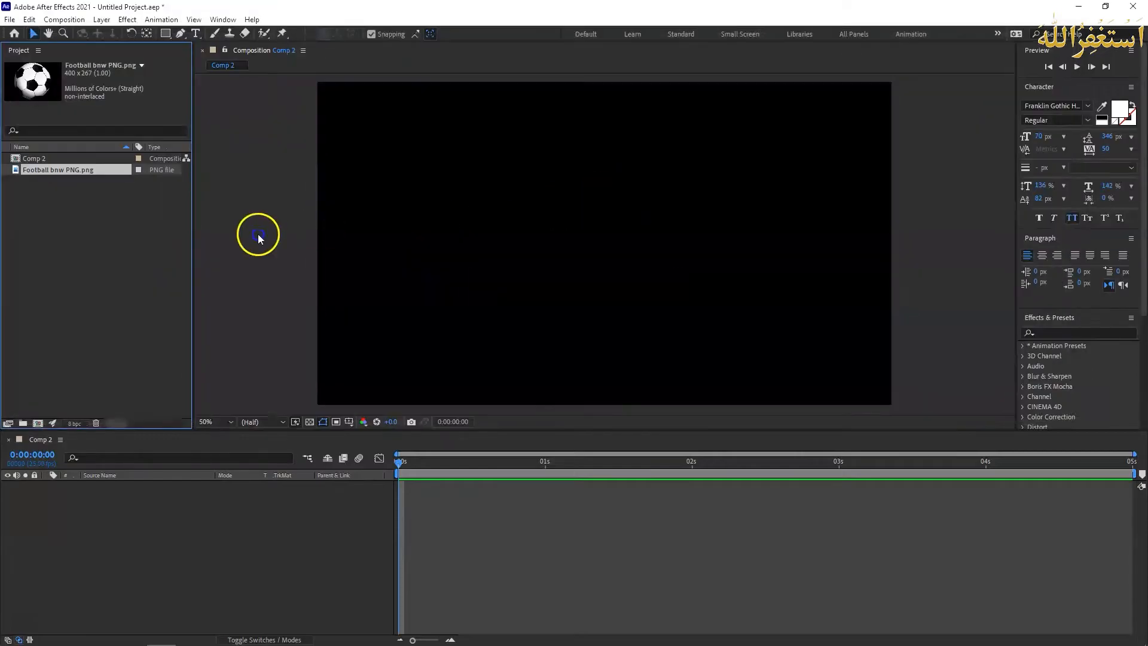
- Import the image Addias Football.png into the project and clear the selection
{"action": "double_click", "coordinate": [73, 205]}
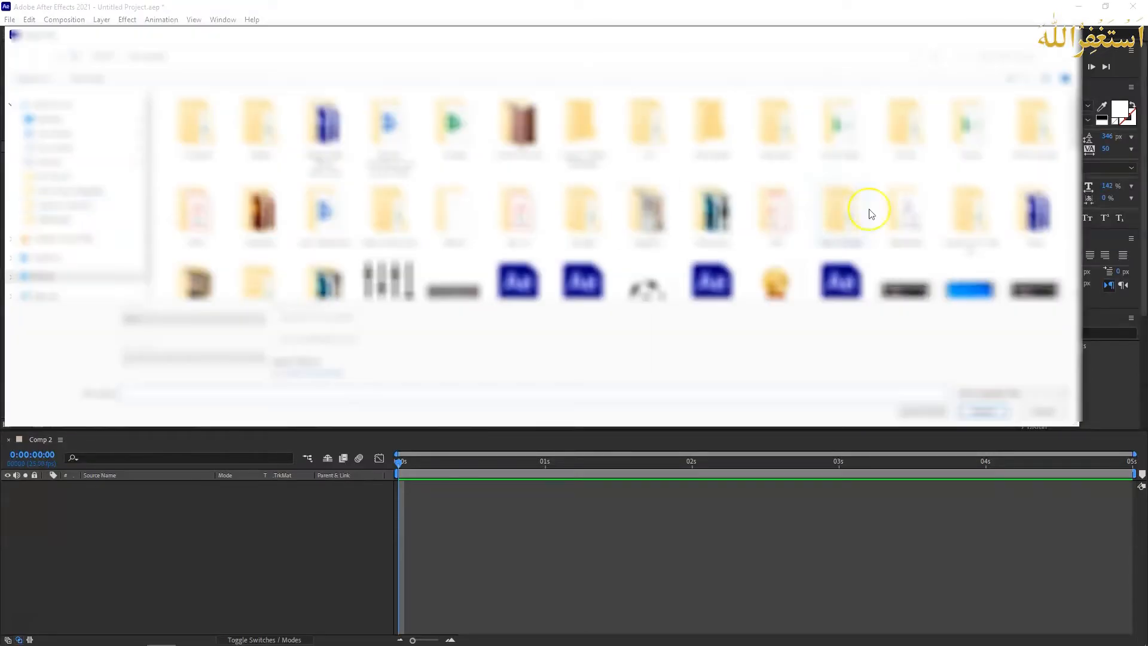
{"action": "scroll", "coordinate": [691, 221], "scroll_direction": "down", "scroll_amount": 5}
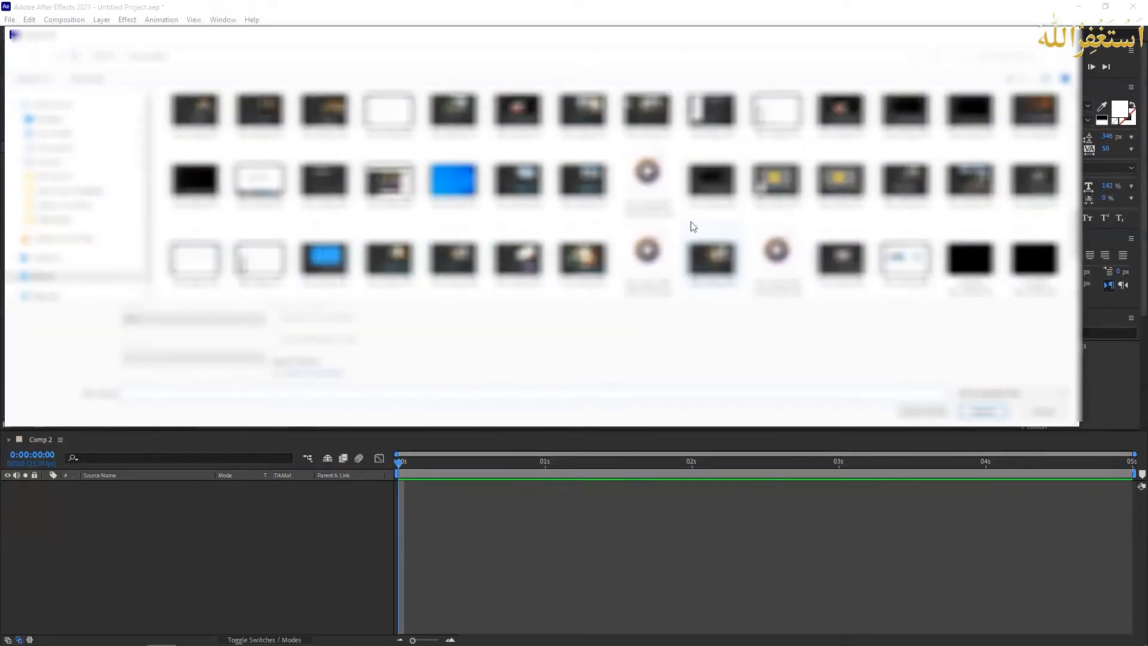
{"action": "left_click", "coordinate": [75, 135]}
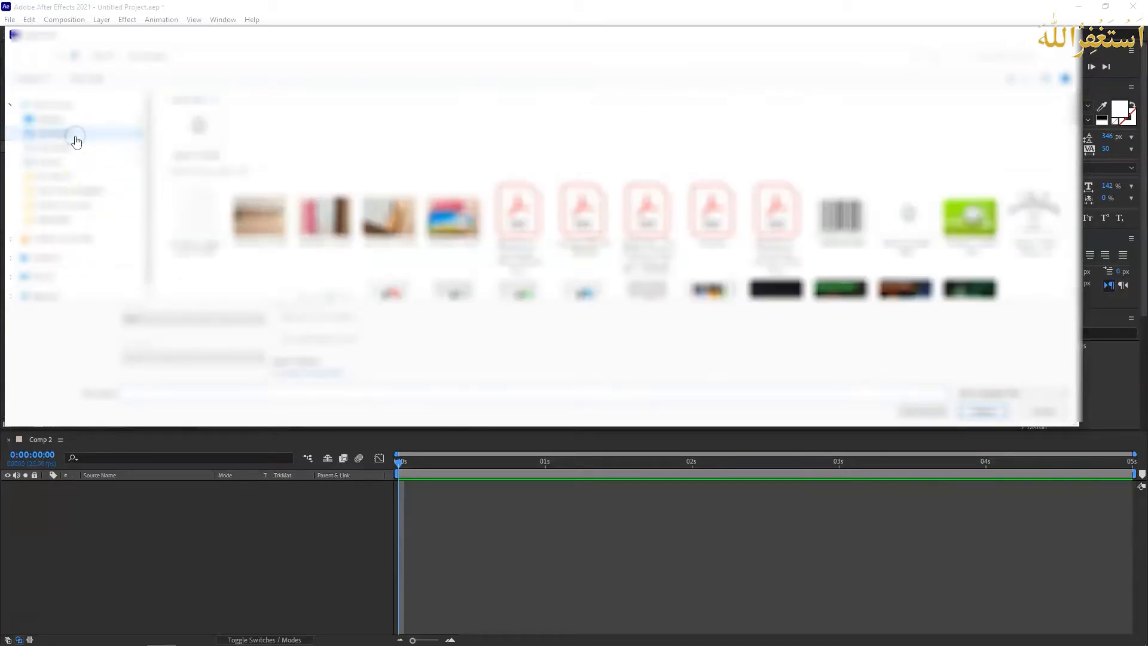
{"action": "double_click", "coordinate": [202, 140]}
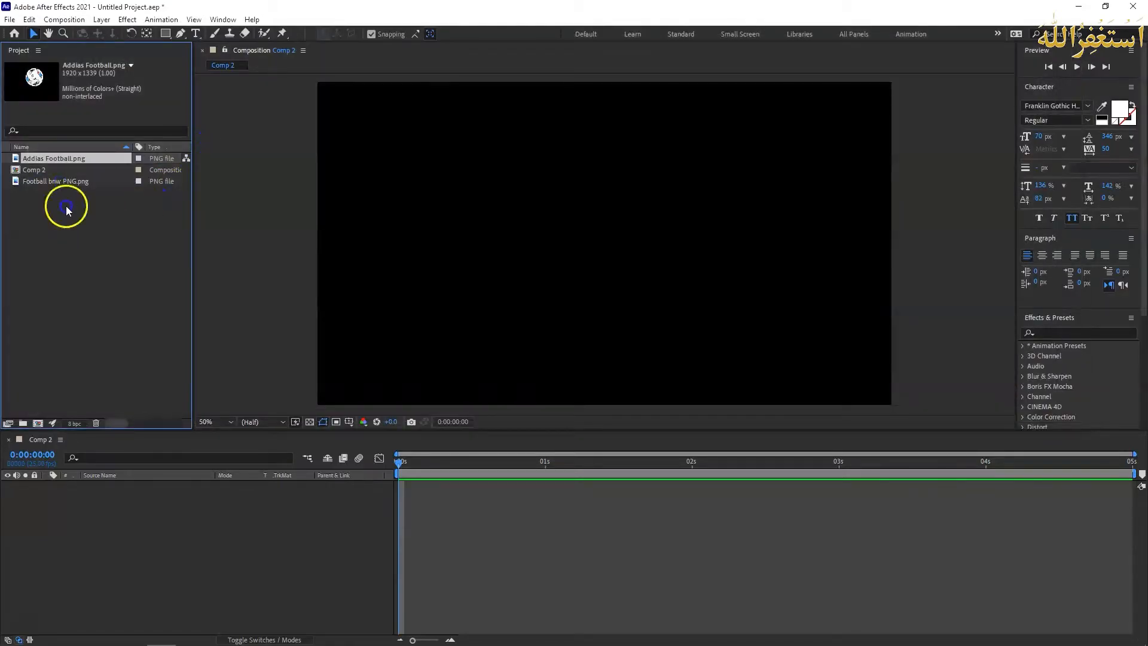
{"action": "left_click", "coordinate": [66, 221]}
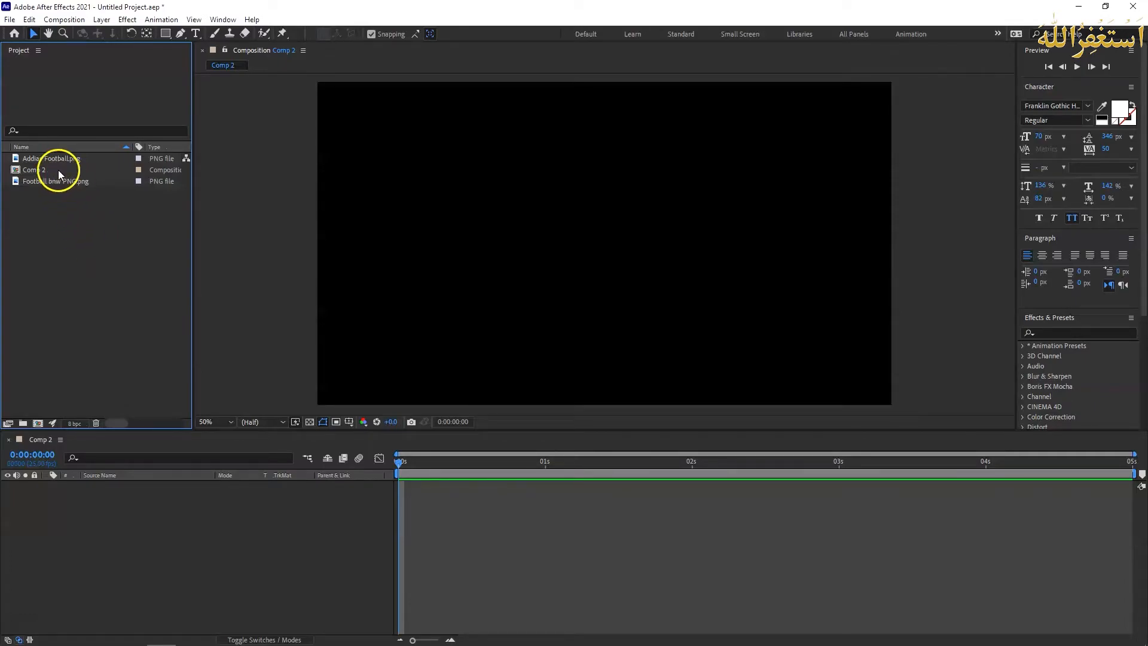
- Add Football bnw PNG.png to the Comp 2 timeline as a layer and select that layer
{"action": "left_click", "coordinate": [52, 187]}
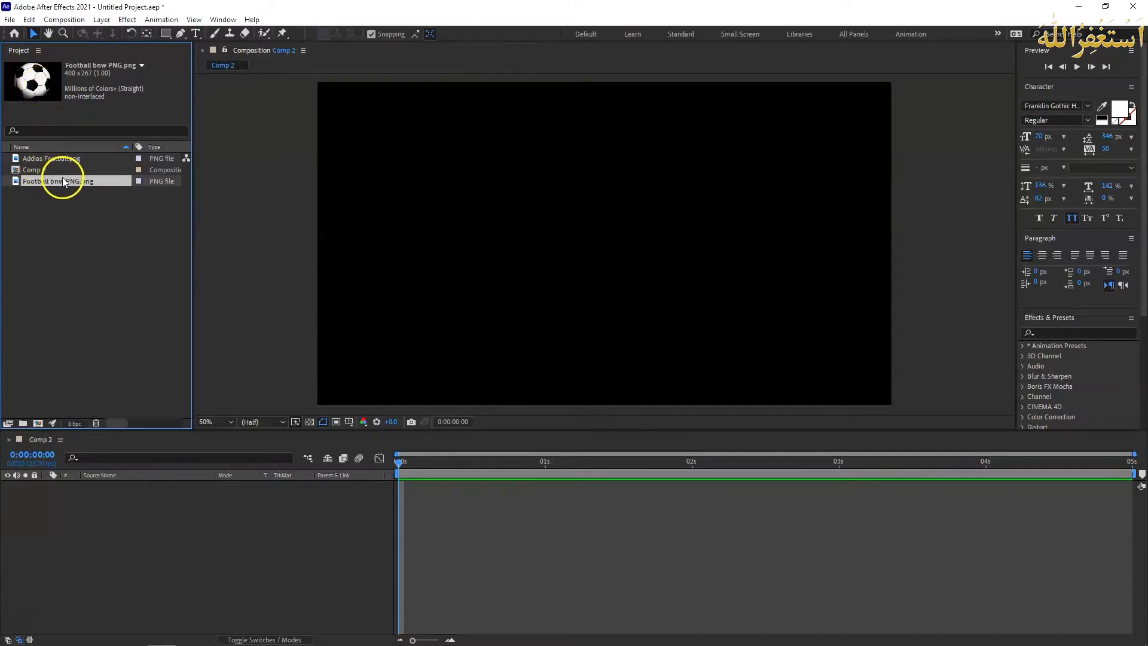
{"action": "left_click_drag", "start_coordinate": [60, 183], "coordinate": [95, 543]}
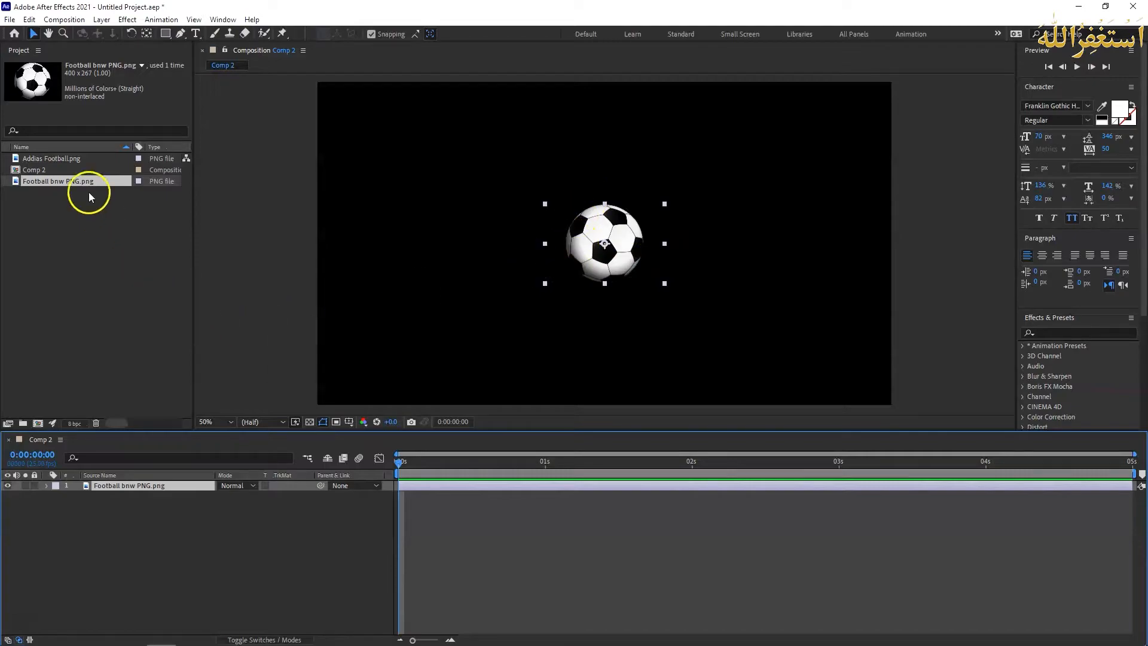
{"action": "left_click_drag", "start_coordinate": [45, 181], "coordinate": [65, 213]}
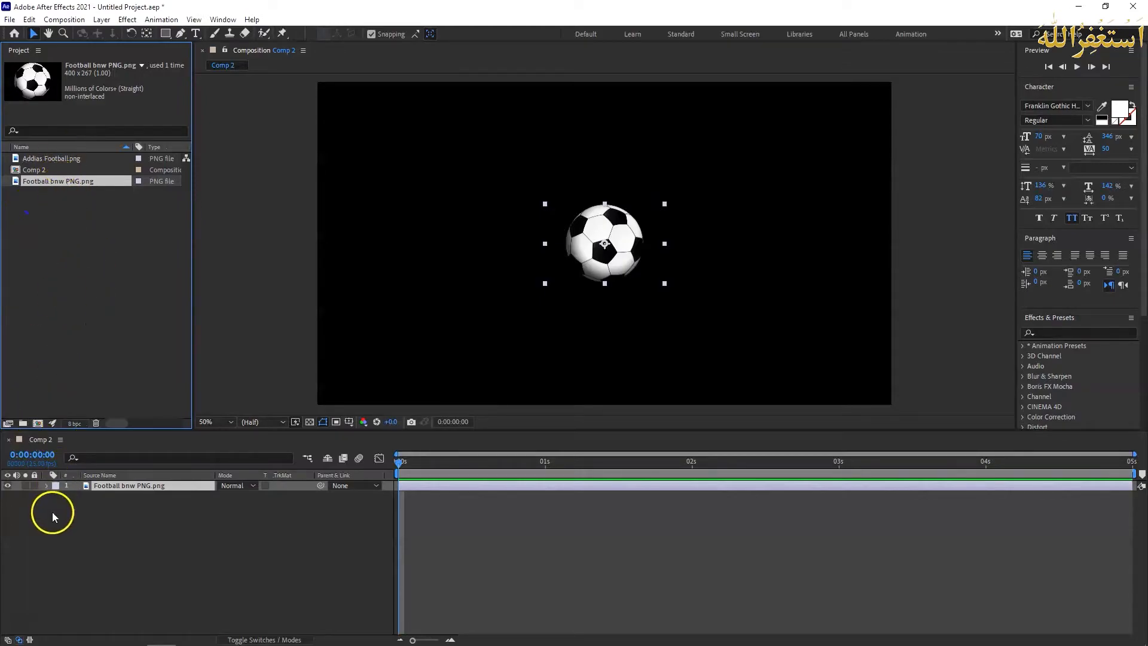
{"action": "left_click", "coordinate": [100, 486]}
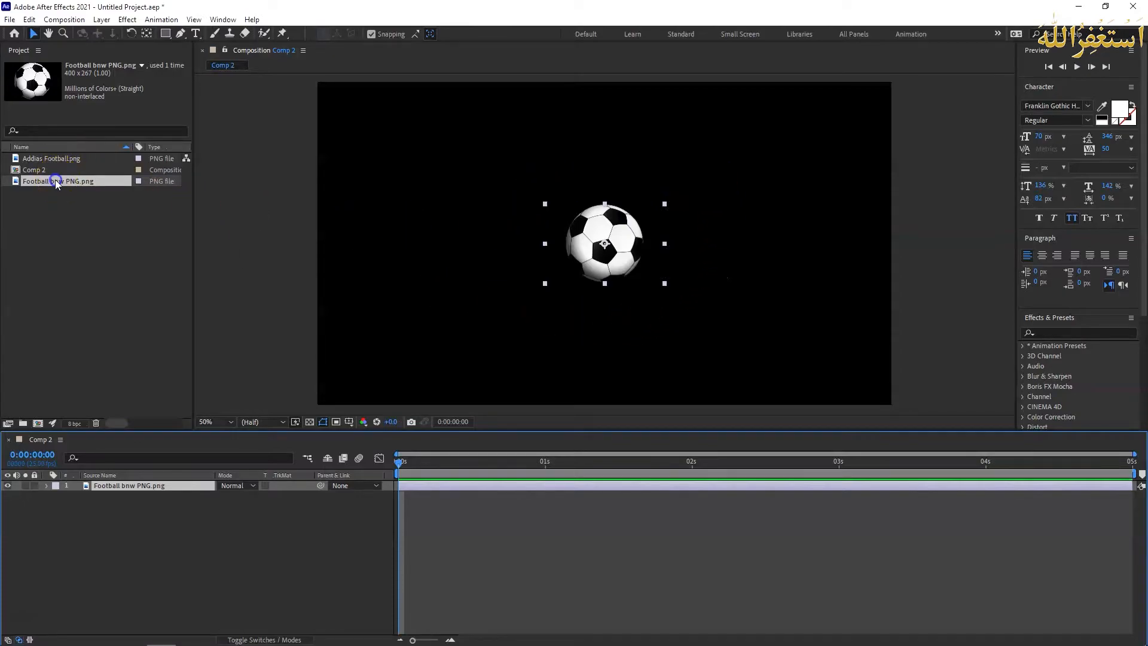
{"action": "left_click_drag", "start_coordinate": [55, 181], "coordinate": [120, 493]}
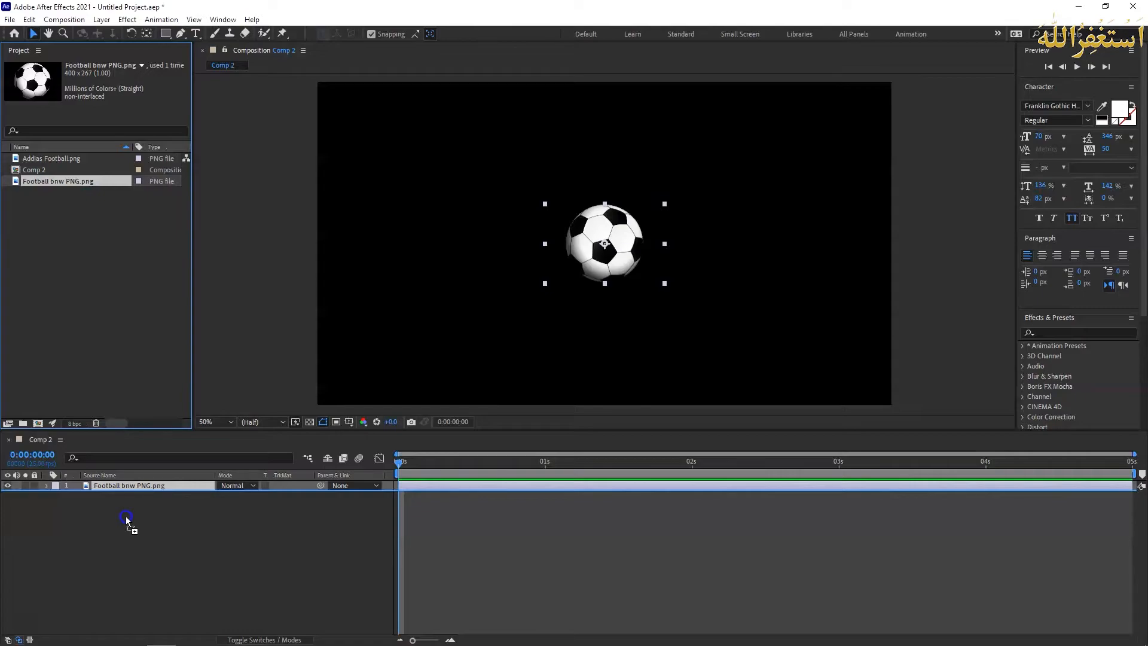
{"action": "left_click_drag", "start_coordinate": [125, 516], "coordinate": [49, 202]}
{"action": "mouse_move", "coordinate": [51, 157]}
{"action": "left_mouse_down"}
{"action": "mouse_move", "coordinate": [81, 444]}
{"action": "mouse_move", "coordinate": [99, 107]}
{"action": "mouse_move", "coordinate": [49, 160]}
{"action": "left_mouse_up"}
- Select the football layer, hide it and make it visible again
{"action": "left_click", "coordinate": [584, 233]}
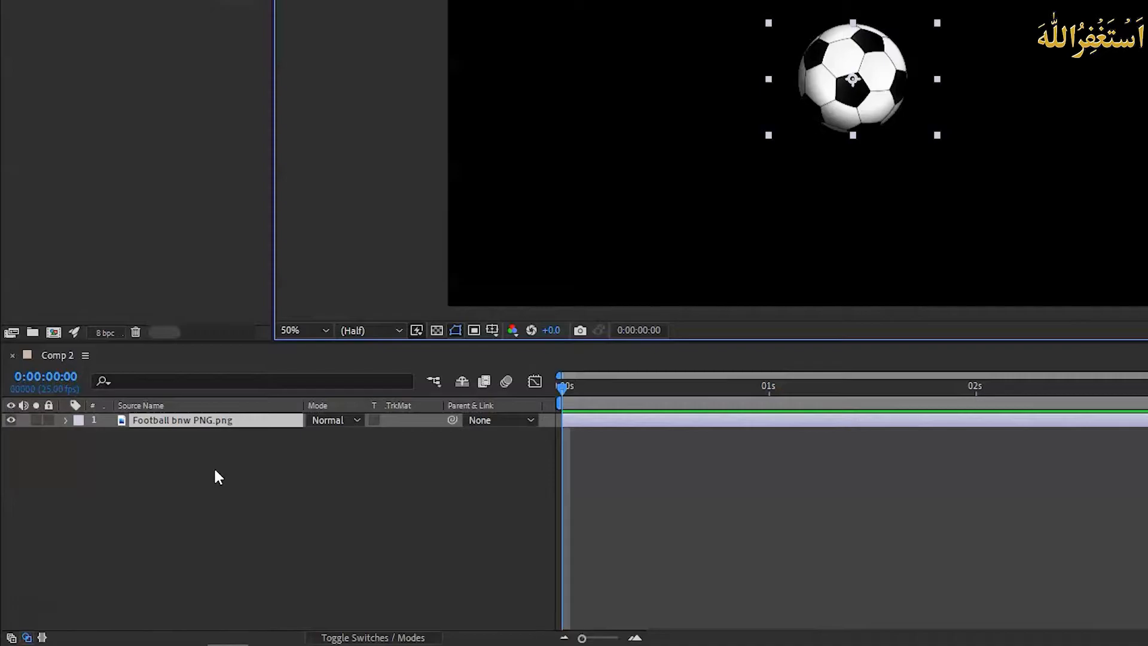
{"action": "key", "text": "alt+Tab"}
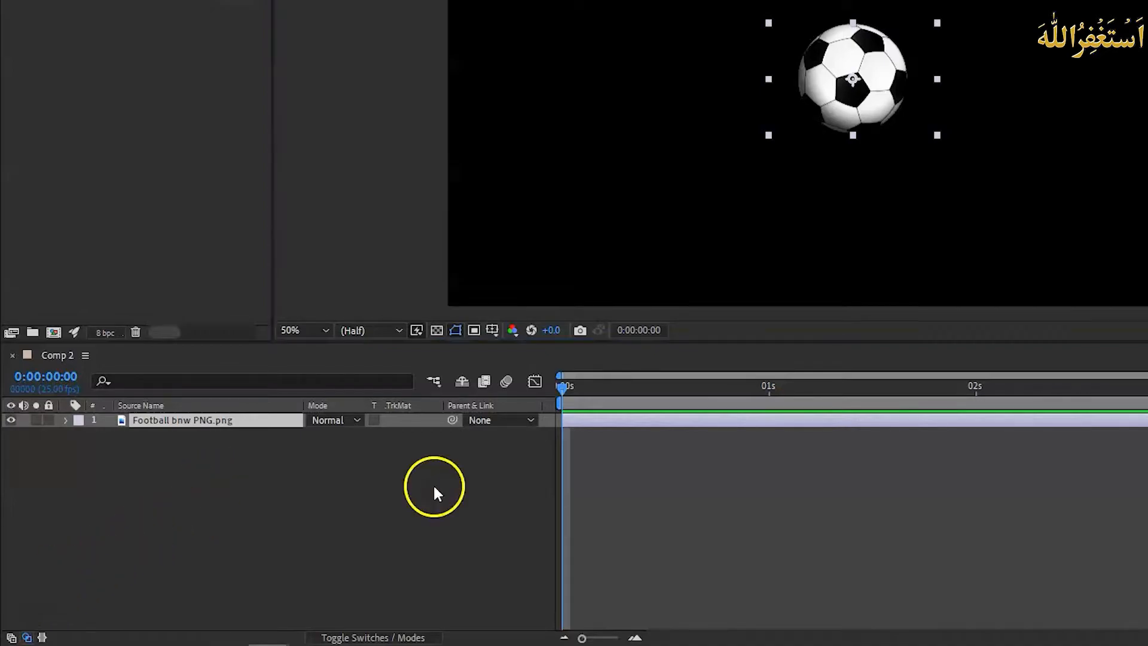
{"action": "left_click", "coordinate": [11, 419]}
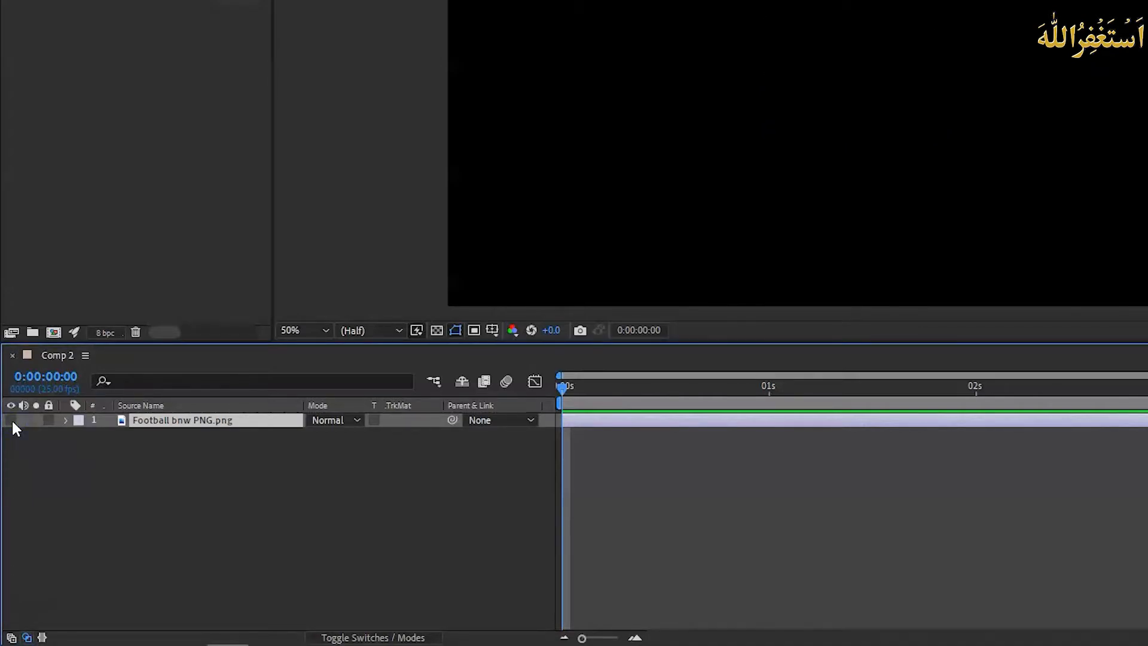
{"action": "left_click", "coordinate": [11, 420]}
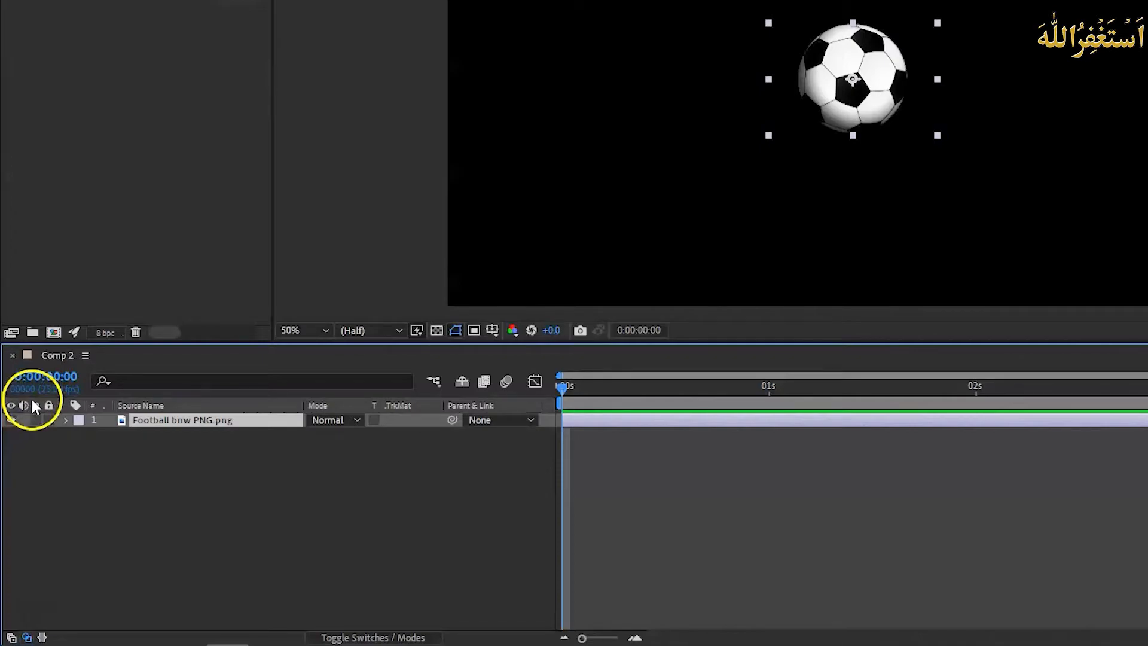
- Lock the Football bnw PNG.png layer and try to select the ball in the composition view
{"action": "left_click", "coordinate": [26, 418]}
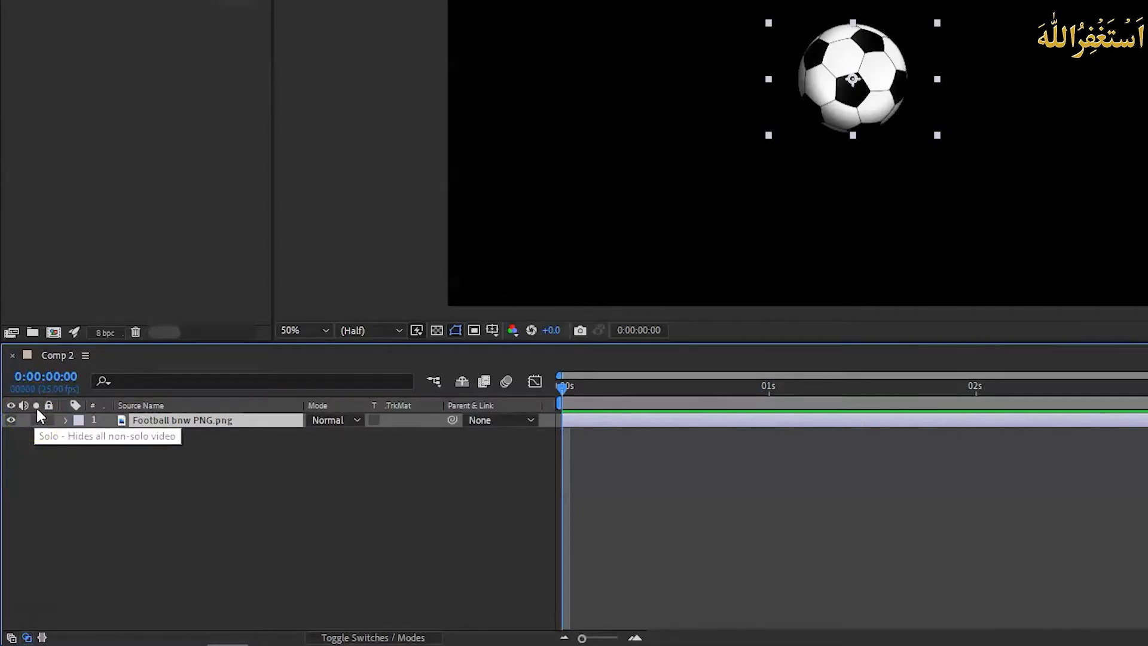
{"action": "left_click", "coordinate": [52, 419]}
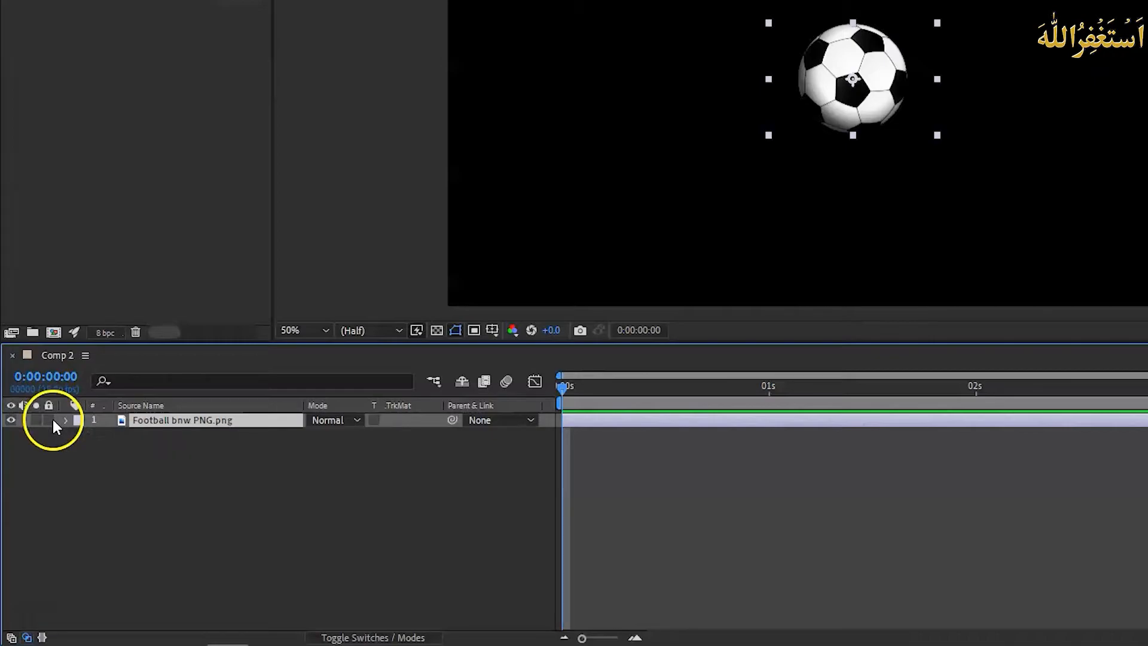
{"action": "left_click", "coordinate": [48, 419]}
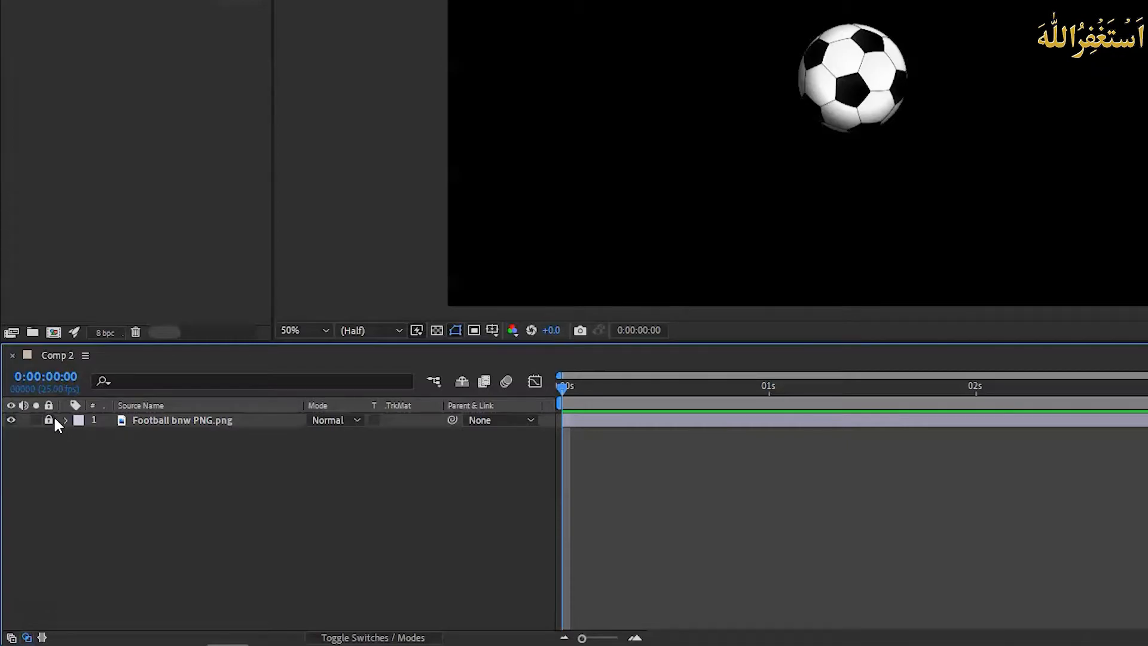
{"action": "left_click", "coordinate": [856, 76]}
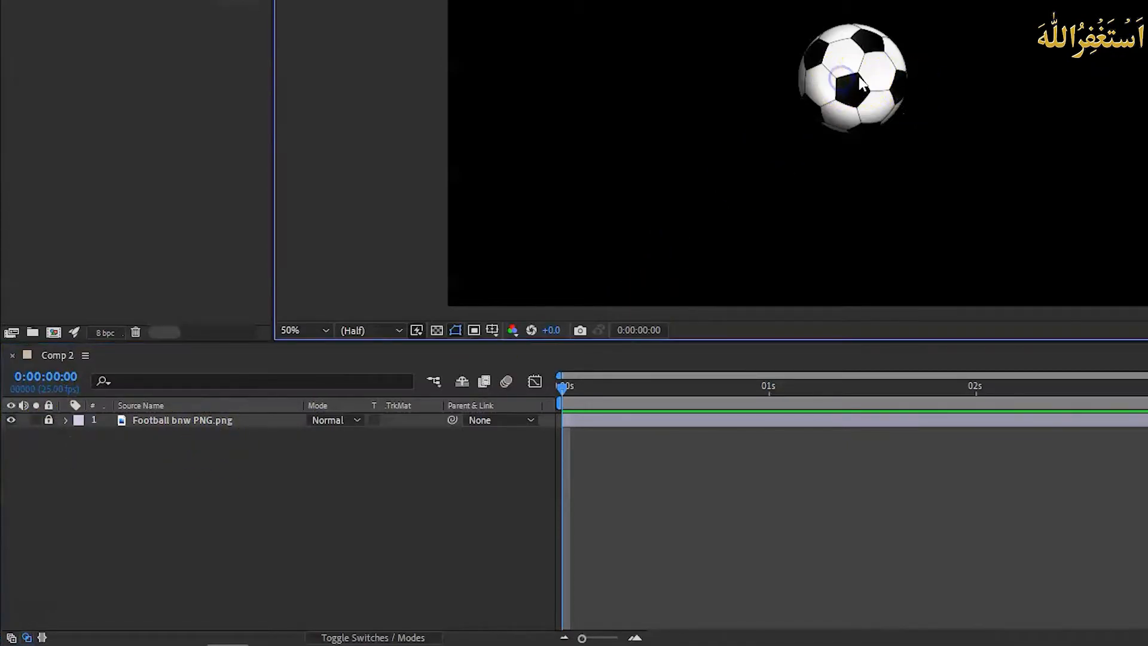
- Unlock the Football bnw PNG.png layer and expand its Transform properties in the timeline
{"action": "left_click_drag", "start_coordinate": [839, 76], "coordinate": [892, 133]}
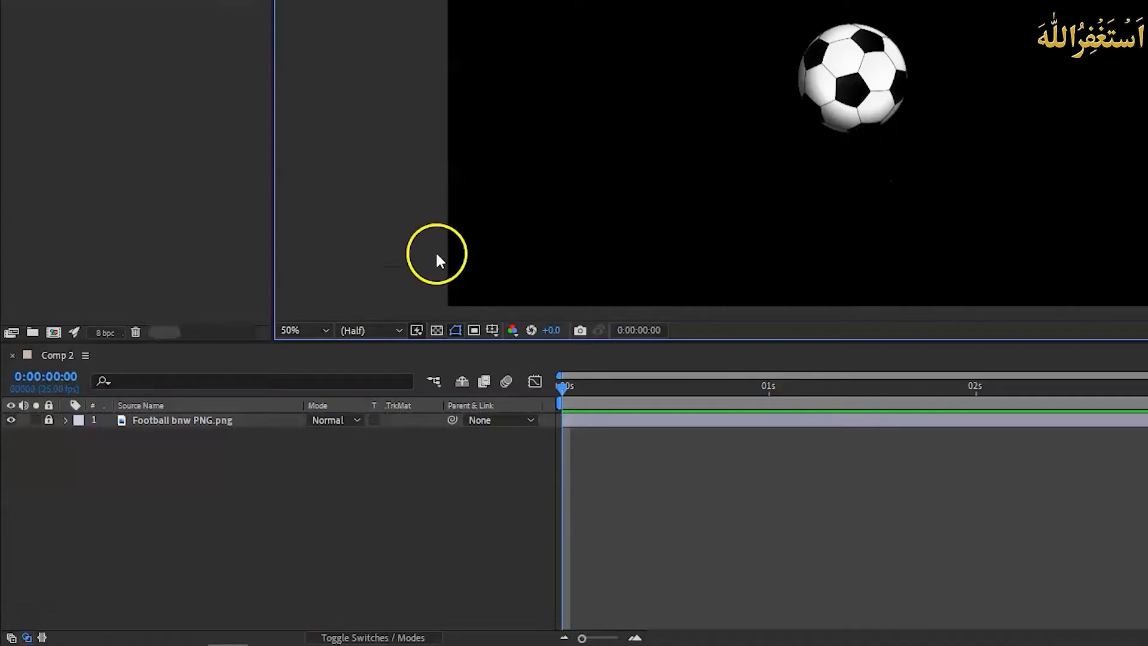
{"action": "left_click", "coordinate": [51, 420]}
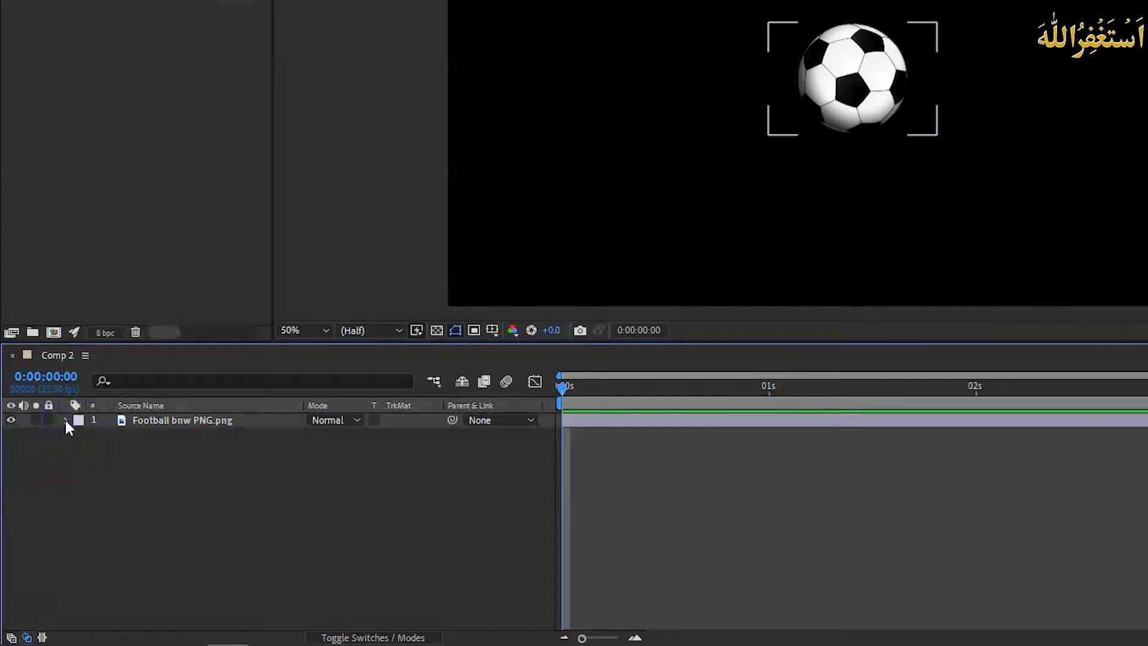
{"action": "left_click", "coordinate": [66, 419]}
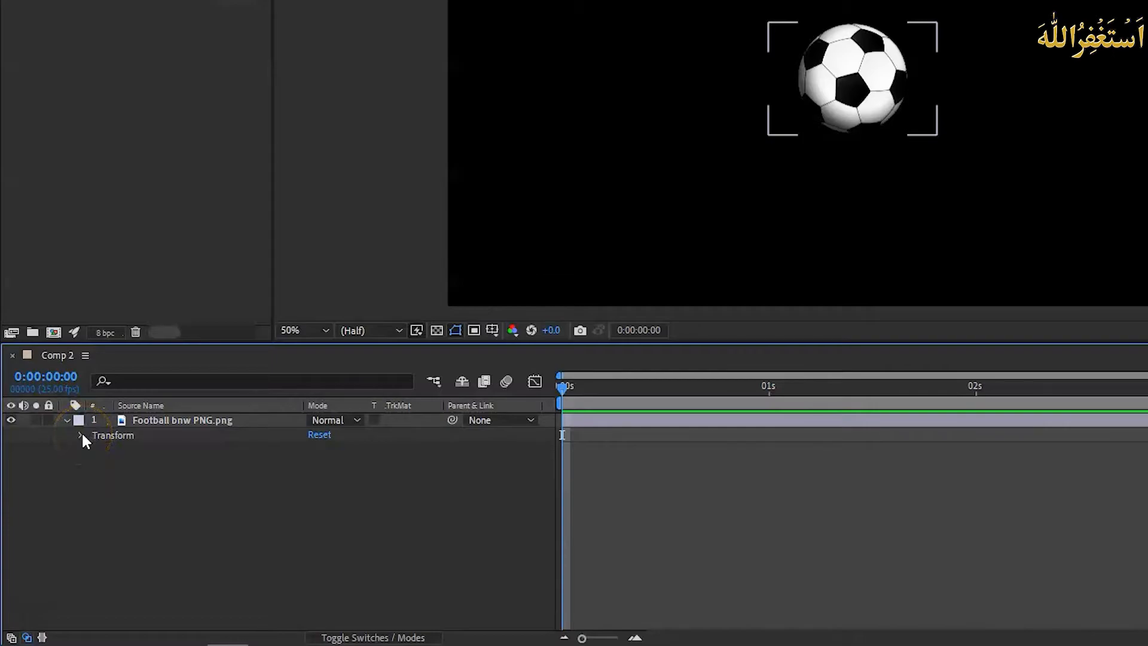
{"action": "left_click", "coordinate": [81, 435]}
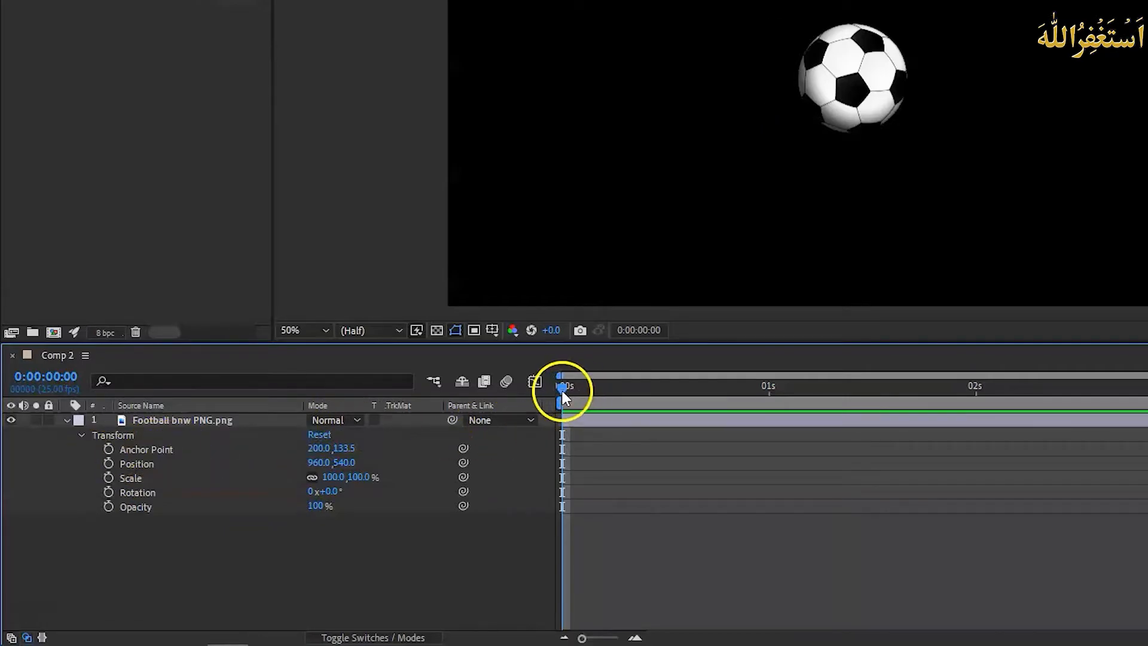
- Keyframe the football's Position at about 204, 264 at the timeline start, and move the current time to 0:00:01:00
{"action": "left_click_drag", "start_coordinate": [562, 390], "coordinate": [563, 391]}
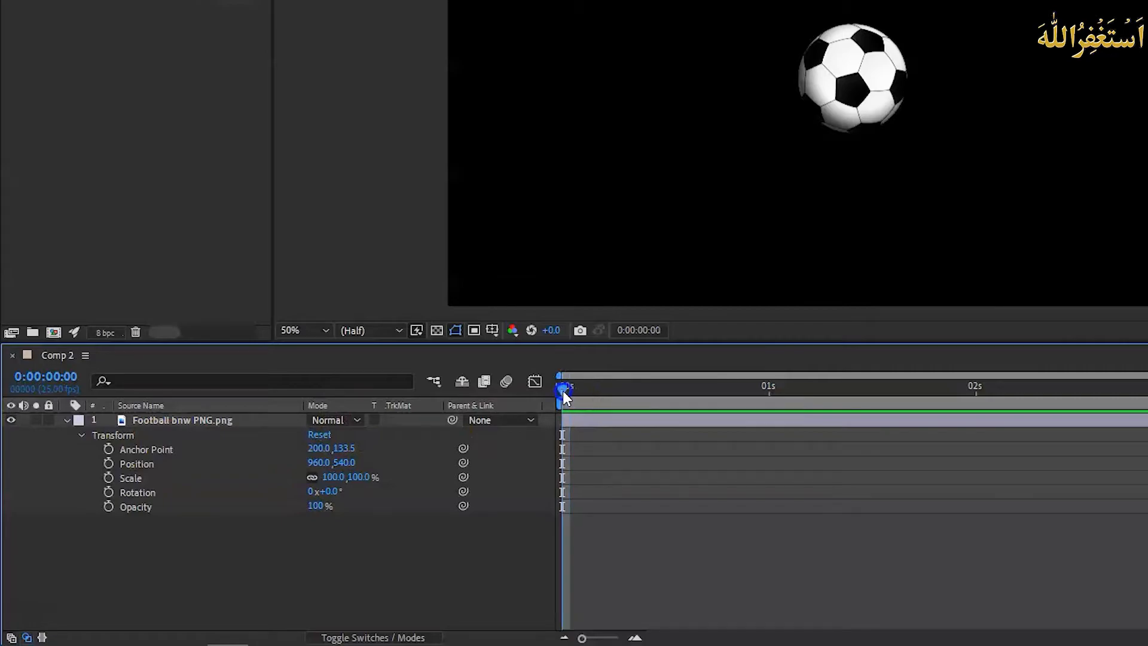
{"action": "left_click_drag", "start_coordinate": [789, 90], "coordinate": [479, 0]}
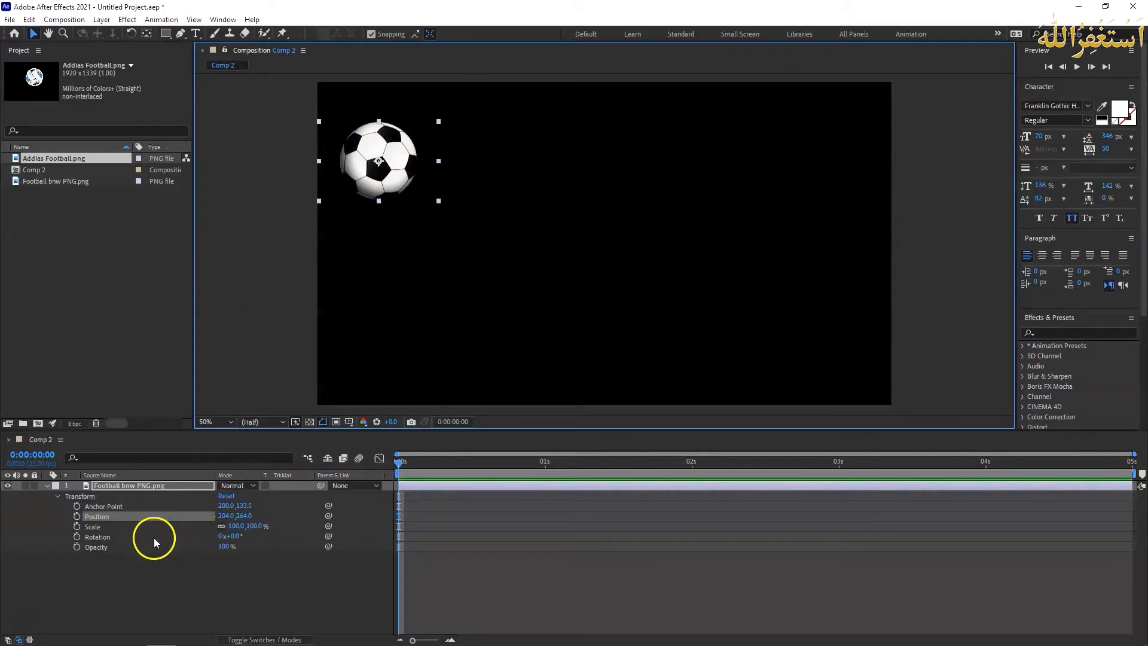
{"action": "left_click", "coordinate": [77, 519]}
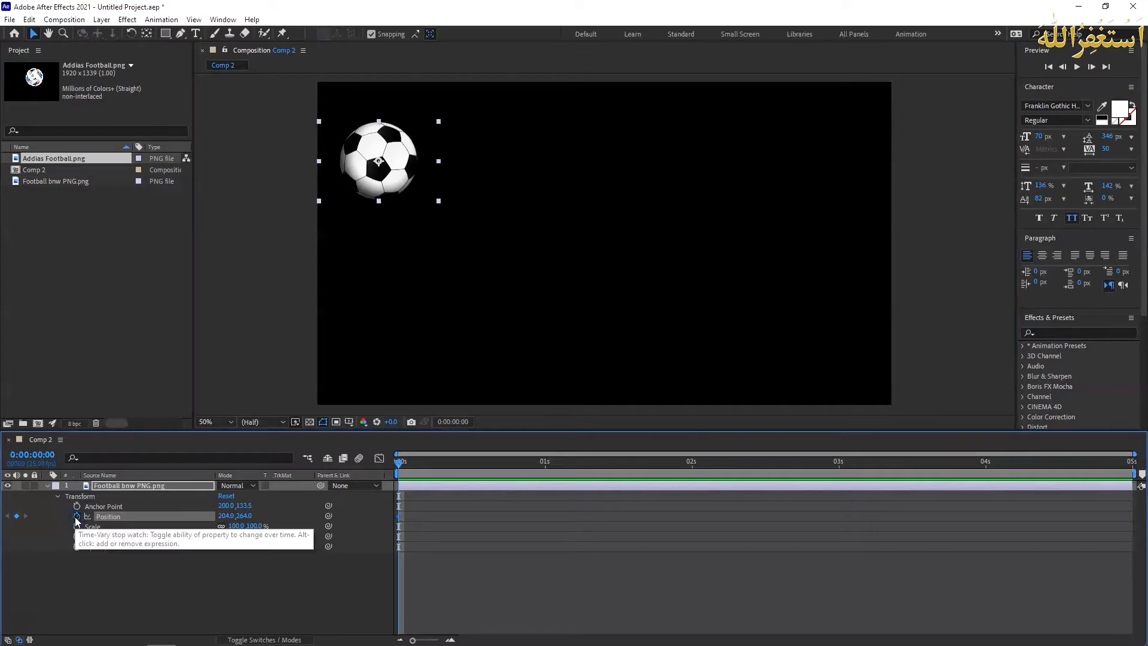
{"action": "left_click", "coordinate": [400, 515]}
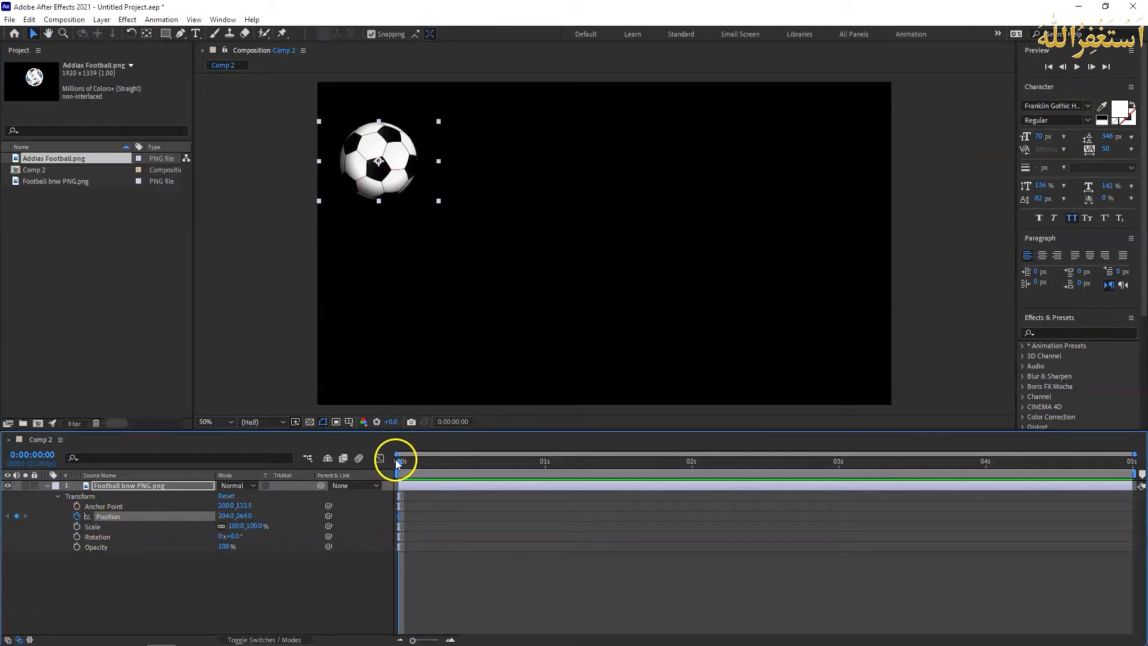
{"action": "left_click_drag", "start_coordinate": [396, 461], "coordinate": [546, 468]}
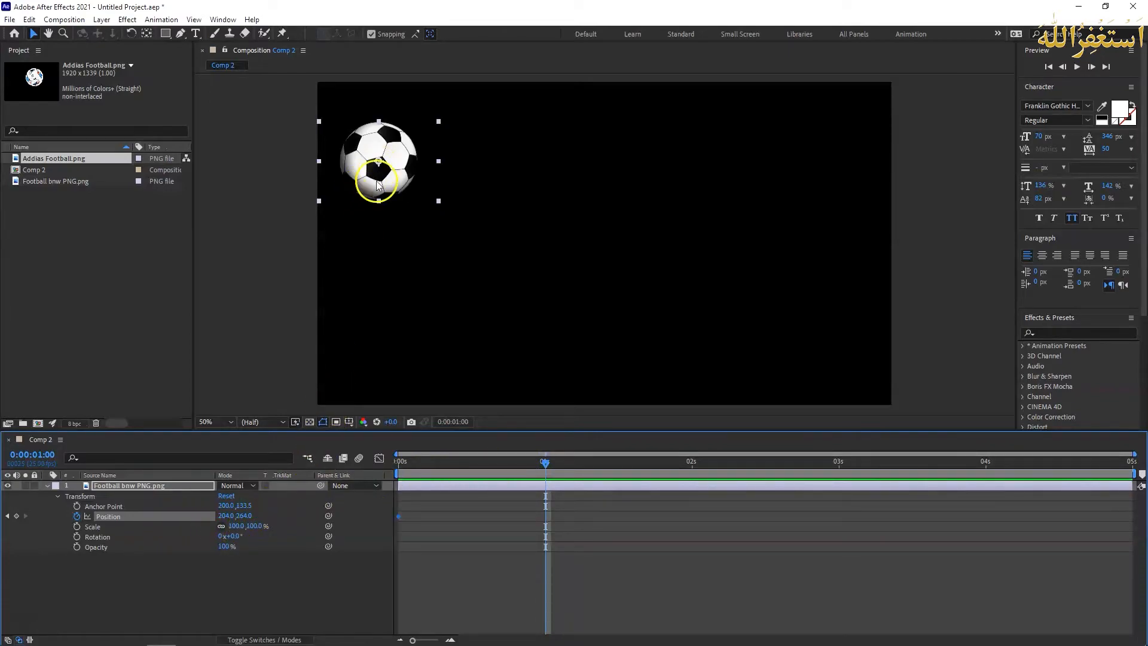
{"action": "left_click_drag", "start_coordinate": [386, 165], "coordinate": [641, 165]}
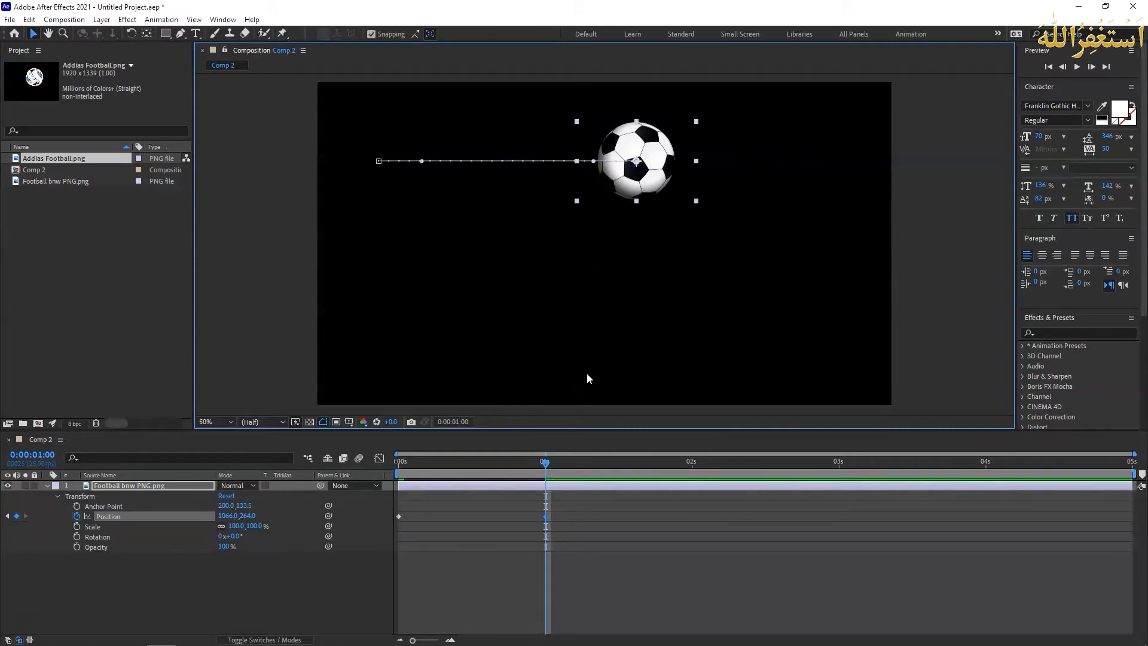
{"action": "key", "text": "ctrl+z"}
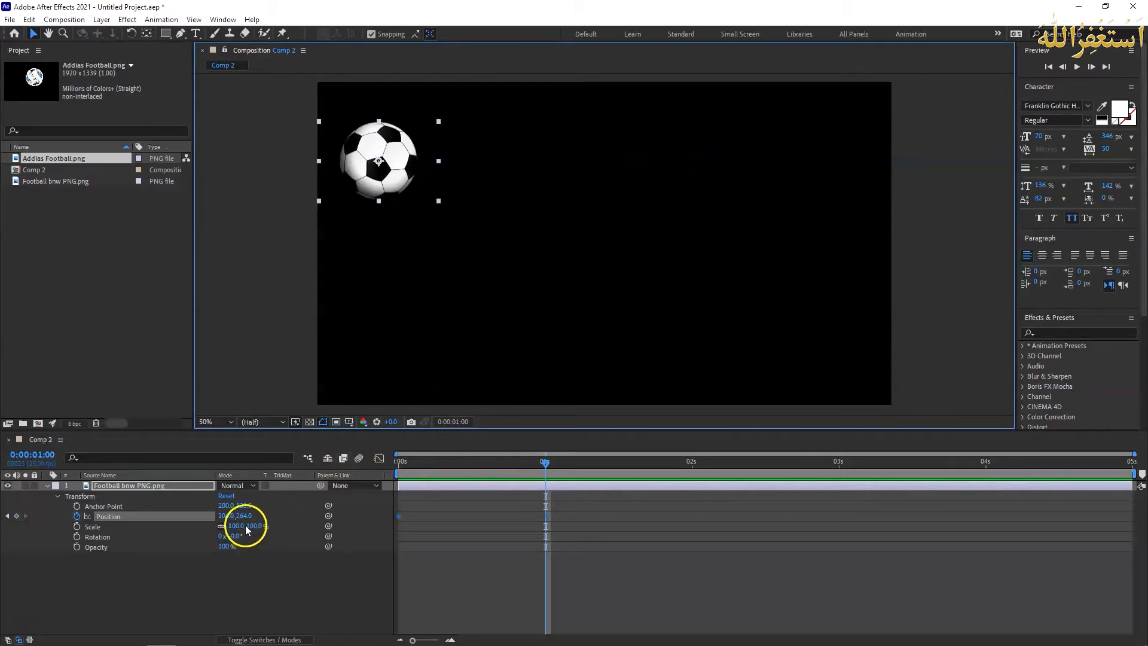
{"action": "left_click", "coordinate": [244, 516]}
{"action": "left_click", "coordinate": [244, 515]}
{"action": "left_click", "coordinate": [244, 516]}
{"action": "mouse_move", "coordinate": [244, 515]}
{"action": "left_mouse_down"}
{"action": "mouse_move", "coordinate": [416, 515]}
{"action": "mouse_move", "coordinate": [261, 518]}
{"action": "left_mouse_up"}
{"action": "key", "text": "ctrl+z"}
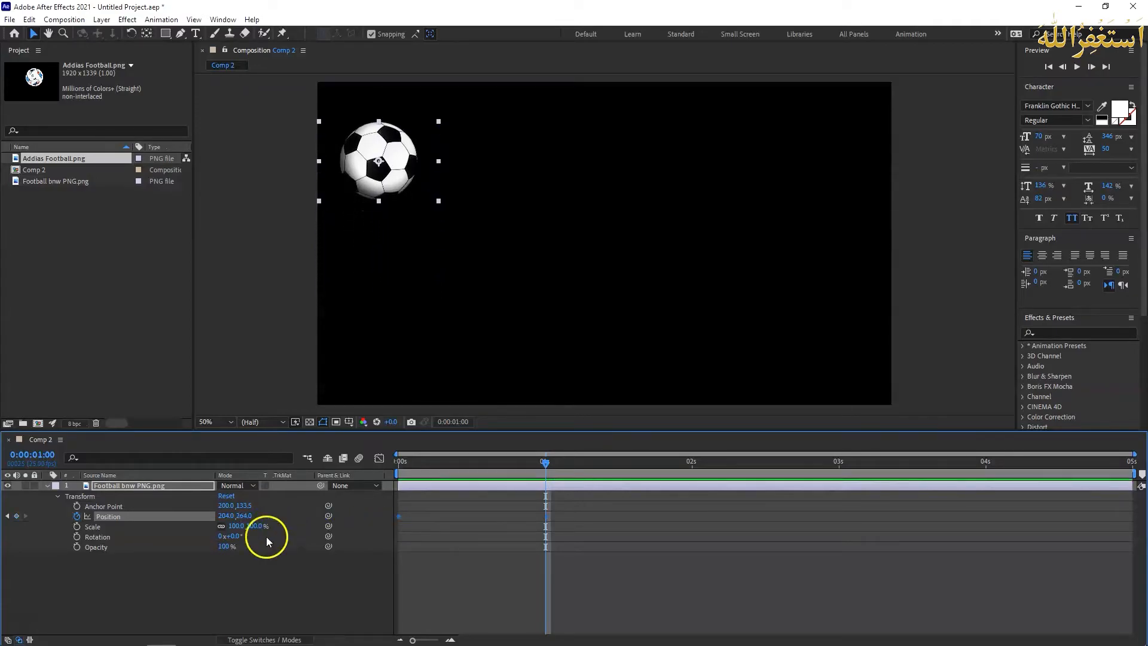
- Move the football horizontally to Position 924, 264 at one second to add a second Position keyframe
{"action": "left_click_drag", "start_coordinate": [225, 517], "coordinate": [638, 515]}
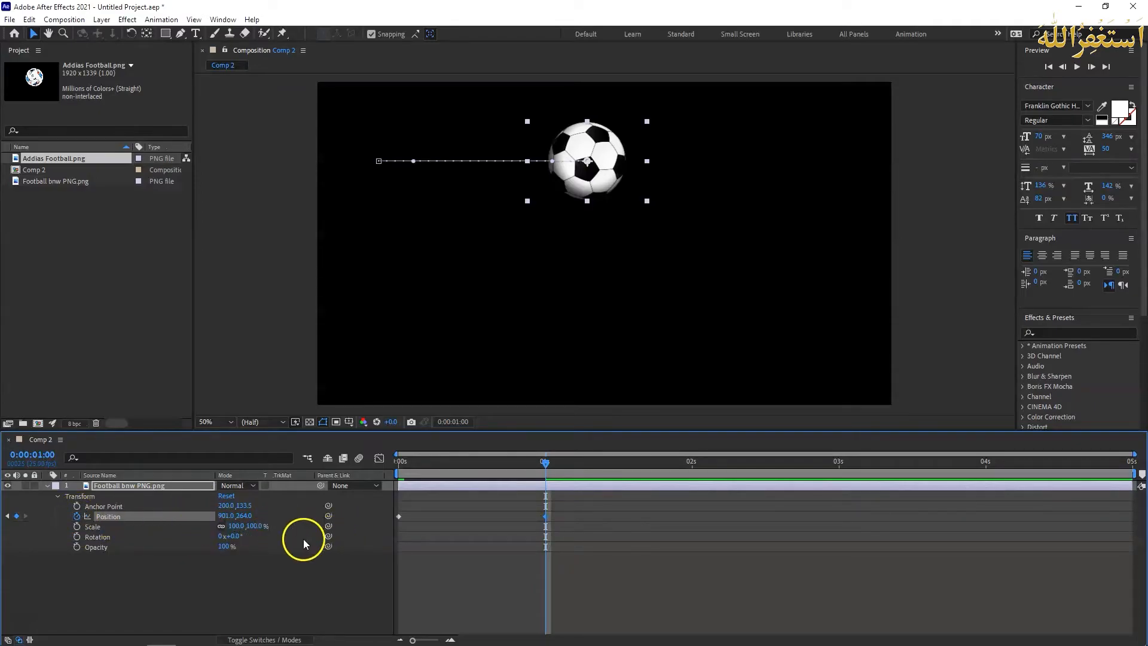
{"action": "left_click_drag", "start_coordinate": [542, 491], "coordinate": [552, 492]}
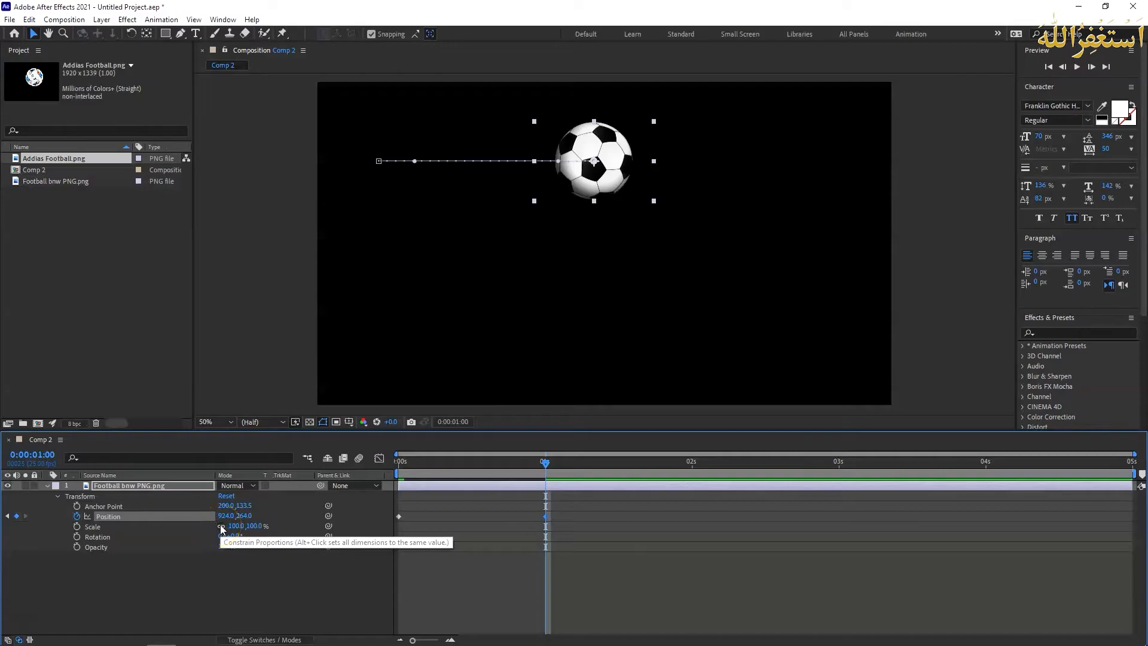
- Unlink the Scale proportions, try a horizontal scale of 115%, and reset it to 100%
{"action": "left_click", "coordinate": [255, 526]}
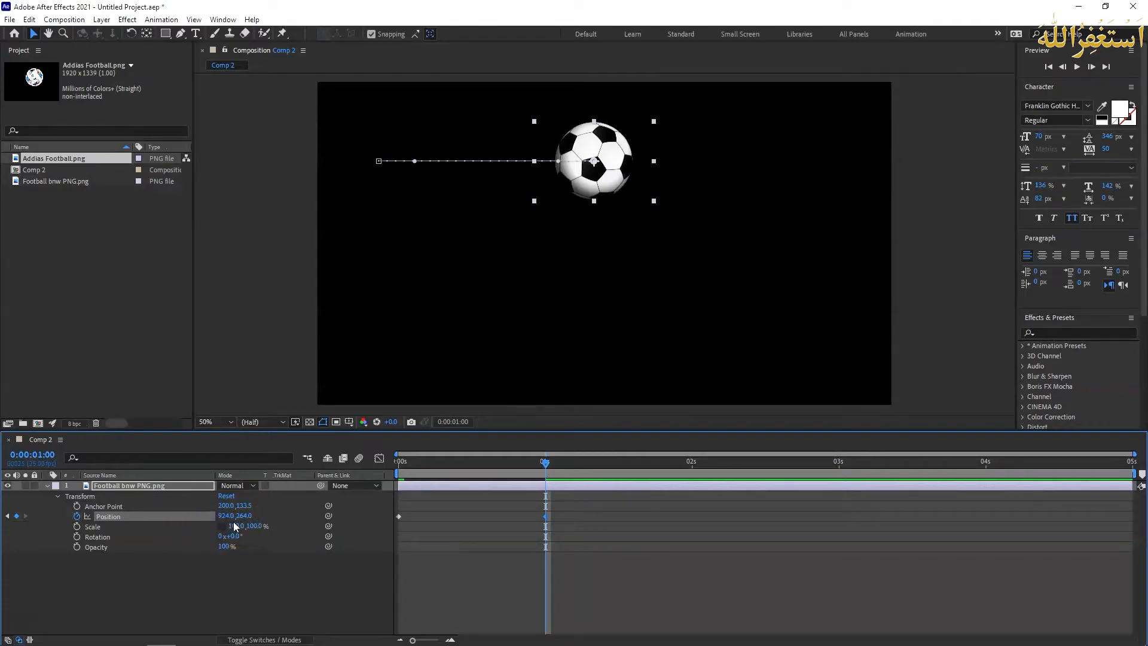
{"action": "mouse_move", "coordinate": [235, 526]}
{"action": "left_mouse_down"}
{"action": "mouse_move", "coordinate": [286, 524]}
{"action": "mouse_move", "coordinate": [244, 527]}
{"action": "left_mouse_up"}
{"action": "left_click", "coordinate": [232, 526]}
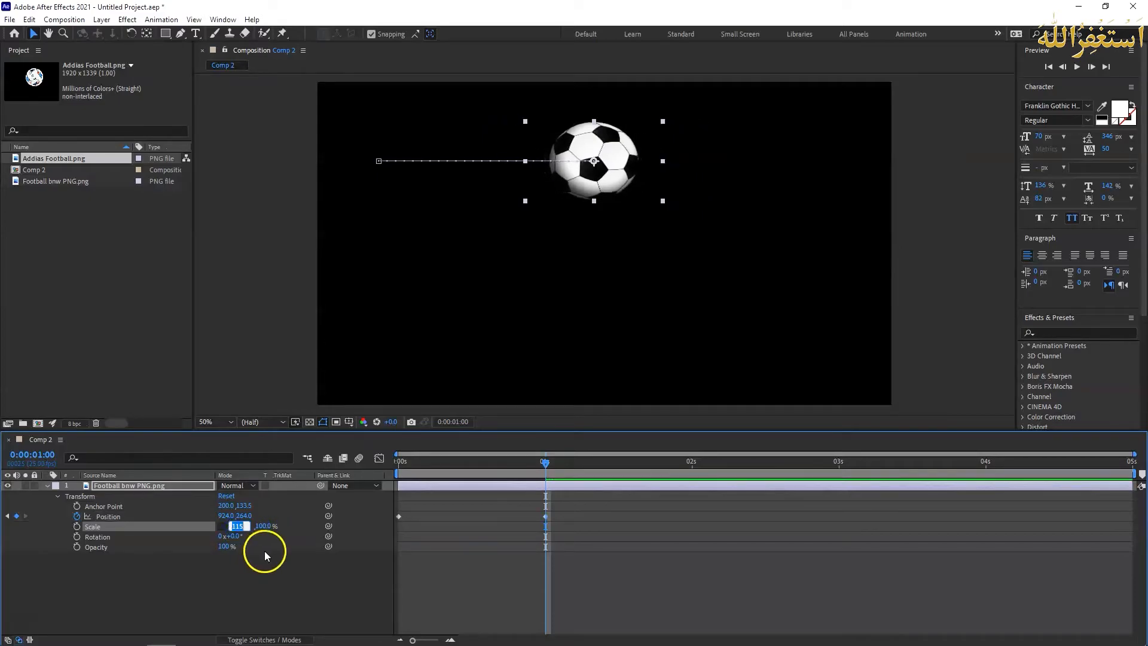
{"action": "type", "text": "100"}
{"action": "key", "text": "Return"}
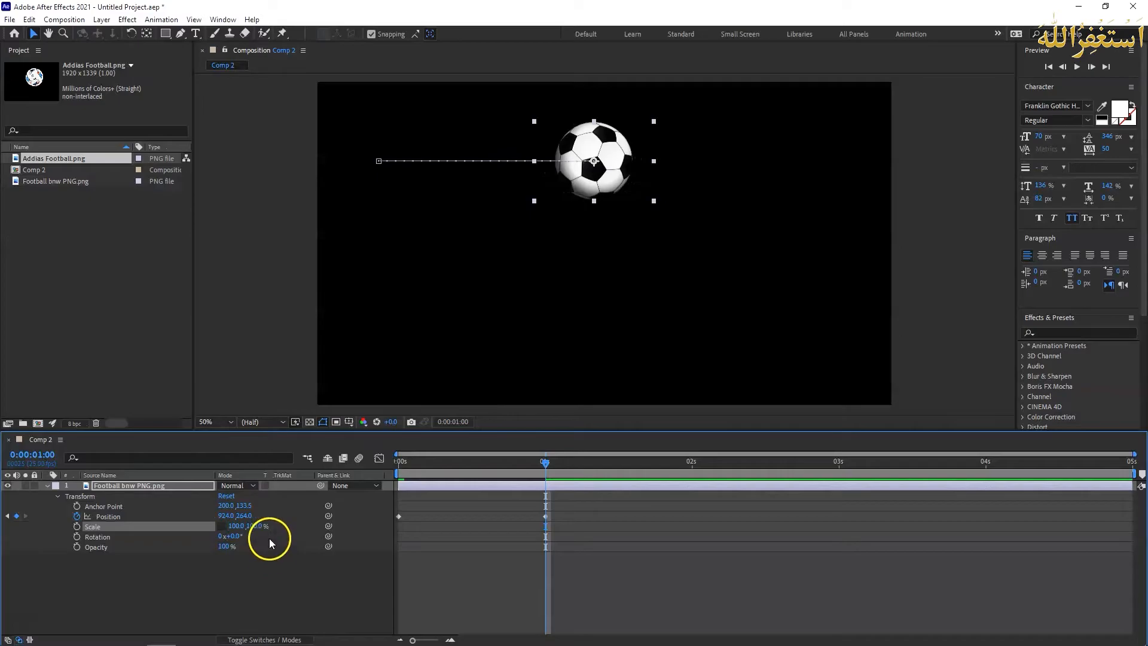
- Stretch the football vertically through Scale, reset the vertical scale to 100% and link the proportions again
{"action": "mouse_move", "coordinate": [256, 525]}
{"action": "left_mouse_down"}
{"action": "mouse_move", "coordinate": [316, 526]}
{"action": "mouse_move", "coordinate": [267, 532]}
{"action": "left_mouse_up"}
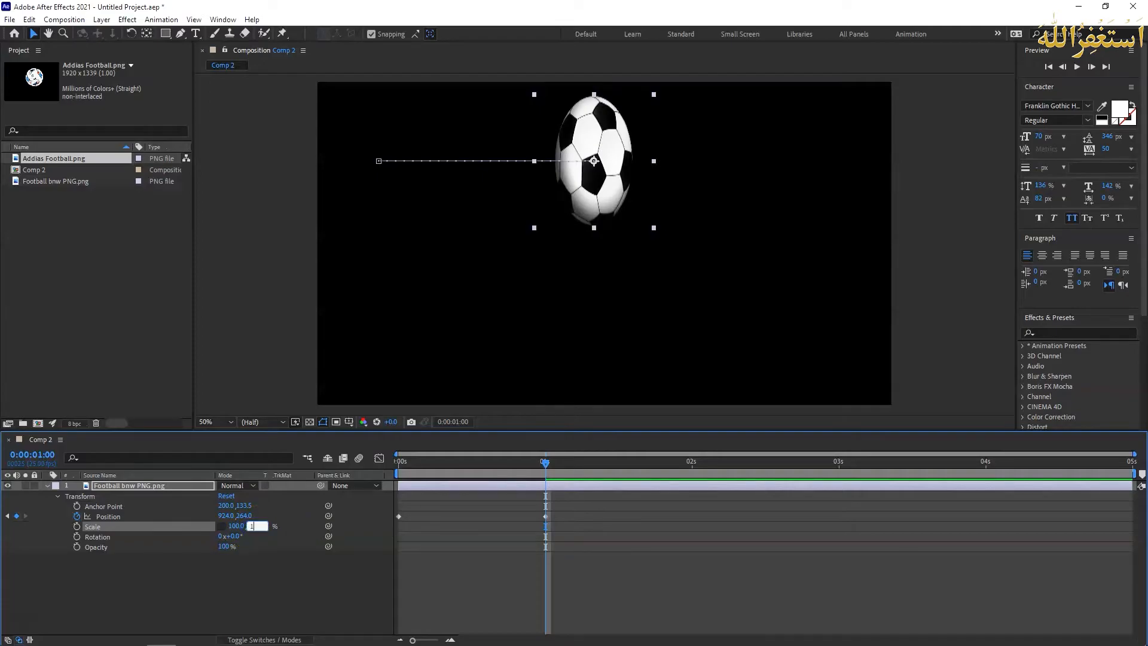
{"action": "type", "text": "100"}
{"action": "key", "text": "Return"}
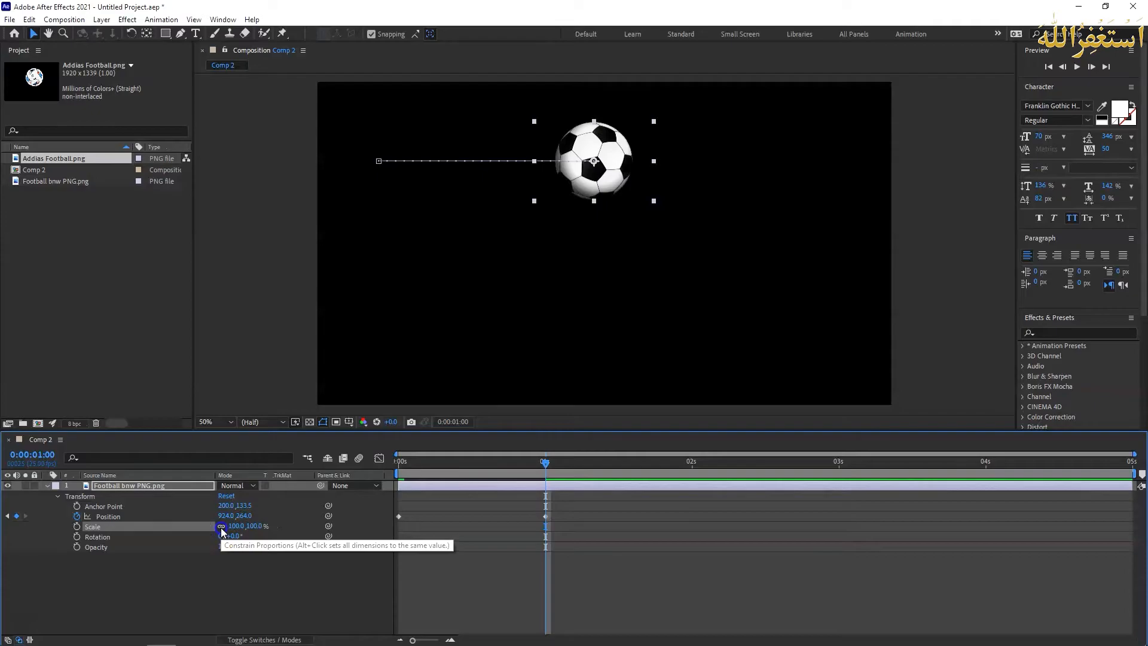
{"action": "left_click", "coordinate": [236, 526]}
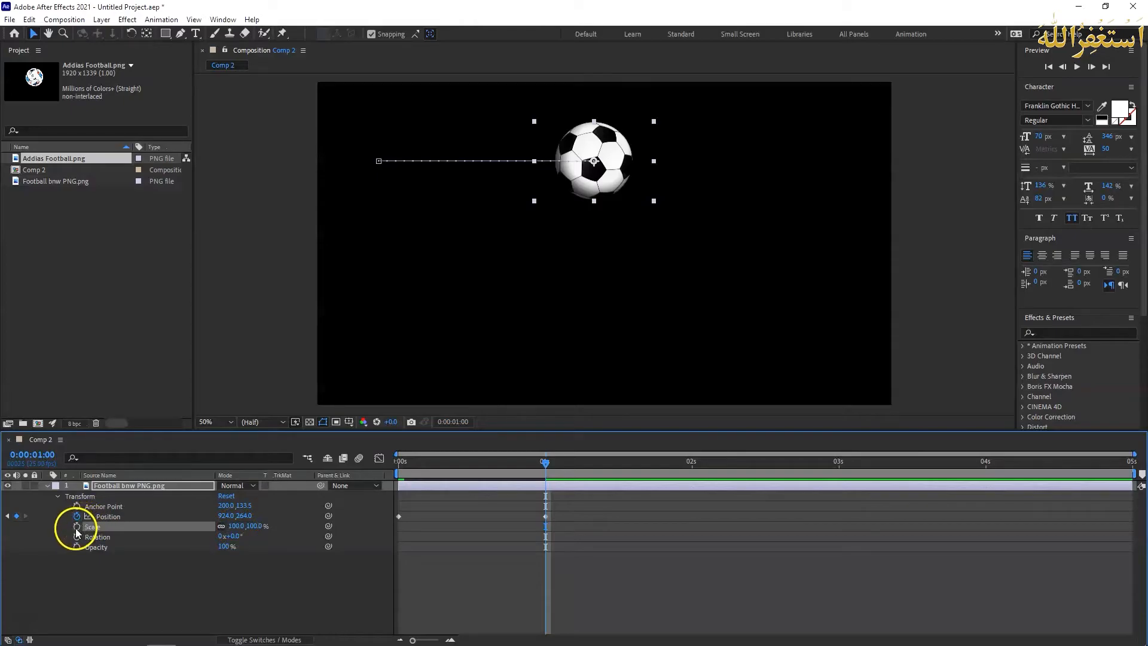
- Enable Scale keyframing at 0:00:00:00 and set the football's scale to 0%
{"action": "left_click_drag", "start_coordinate": [544, 464], "coordinate": [385, 474]}
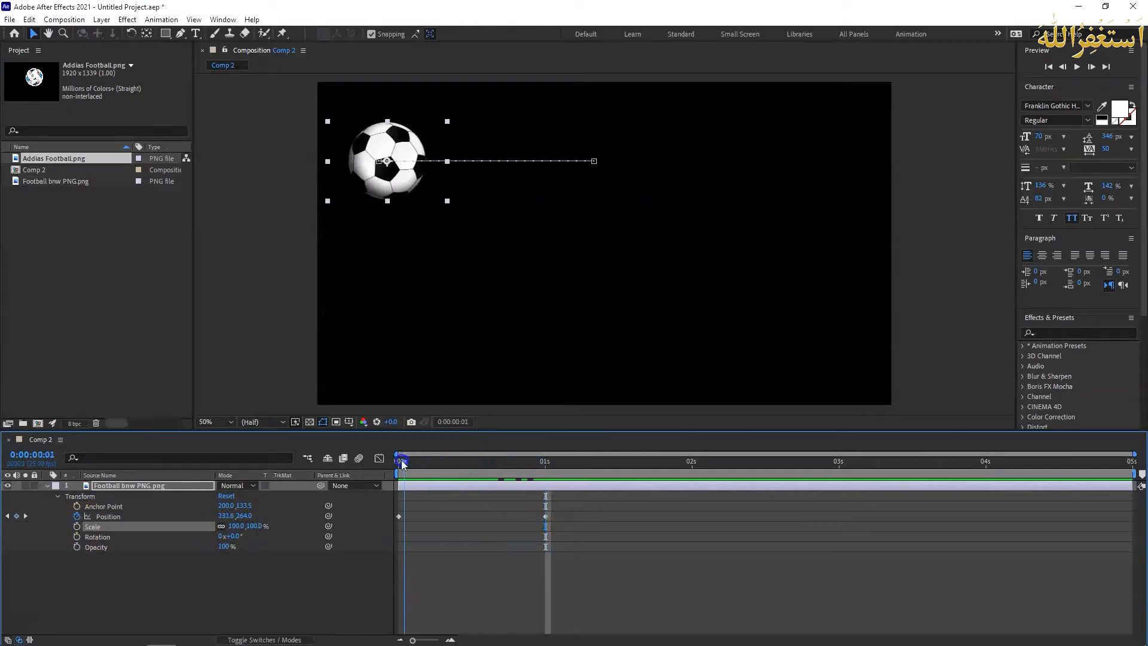
{"action": "left_click", "coordinate": [252, 516]}
{"action": "left_click", "coordinate": [75, 528]}
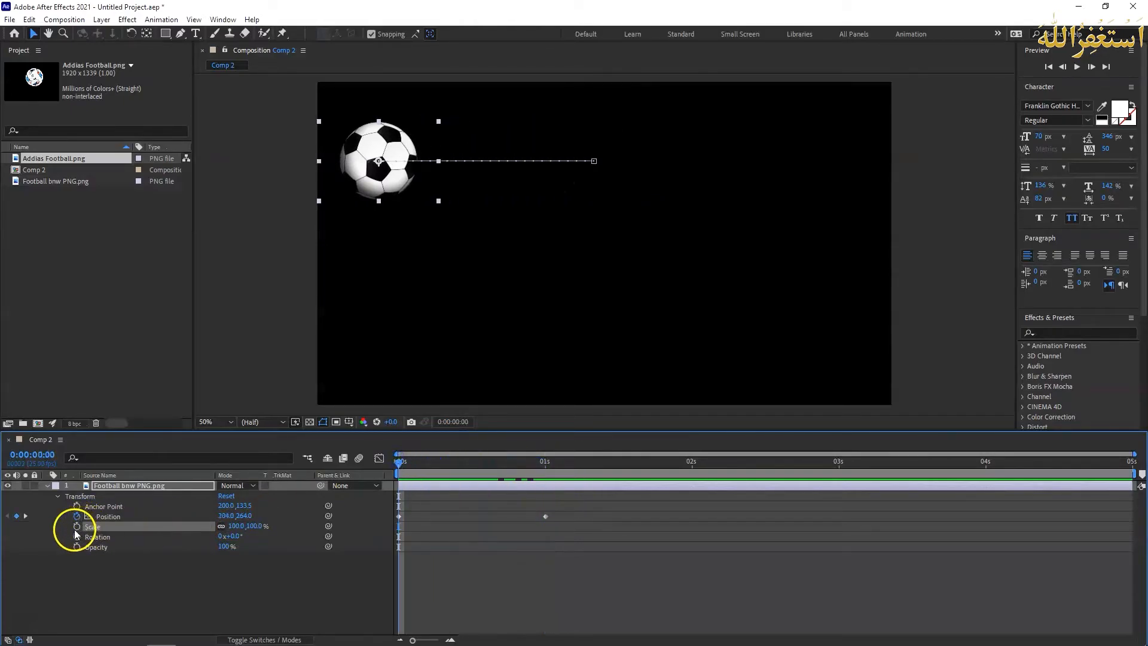
{"action": "left_click", "coordinate": [236, 526]}
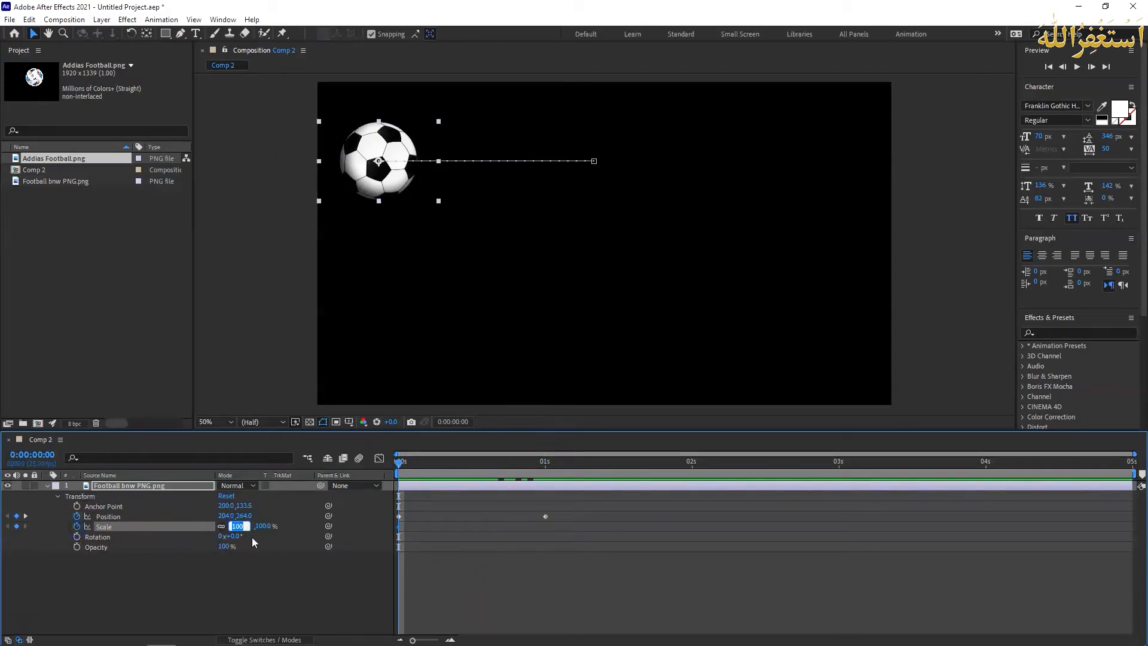
{"action": "type", "text": "0"}
{"action": "key", "text": "Return"}
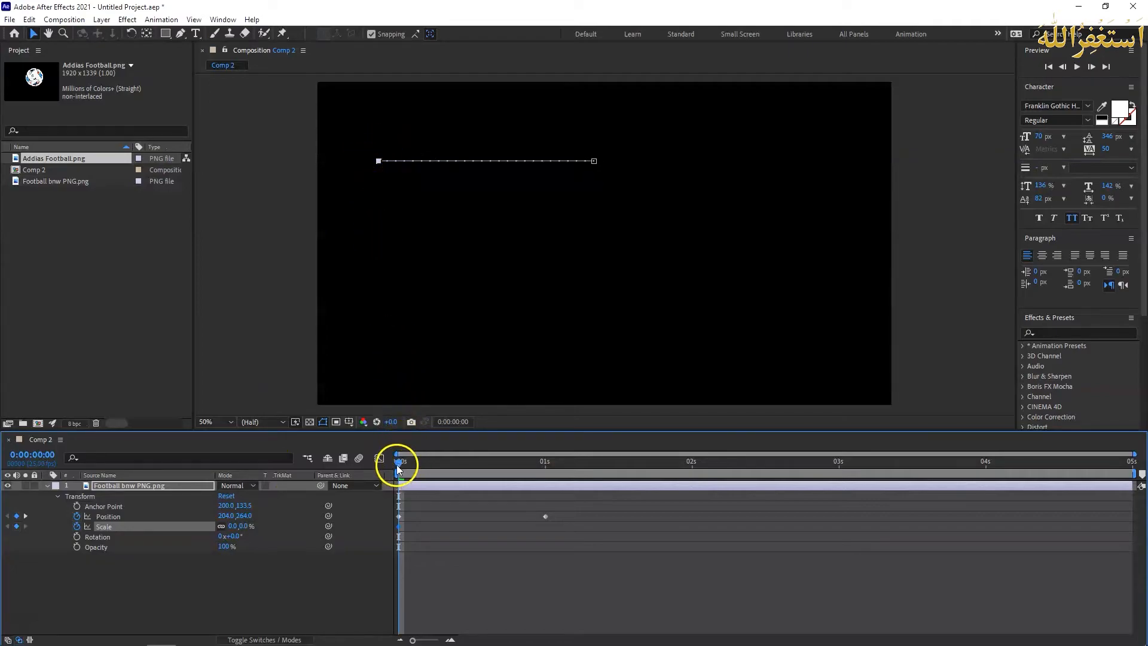
- Add a Scale keyframe of 100% for the football at one second
{"action": "left_click_drag", "start_coordinate": [396, 465], "coordinate": [543, 473]}
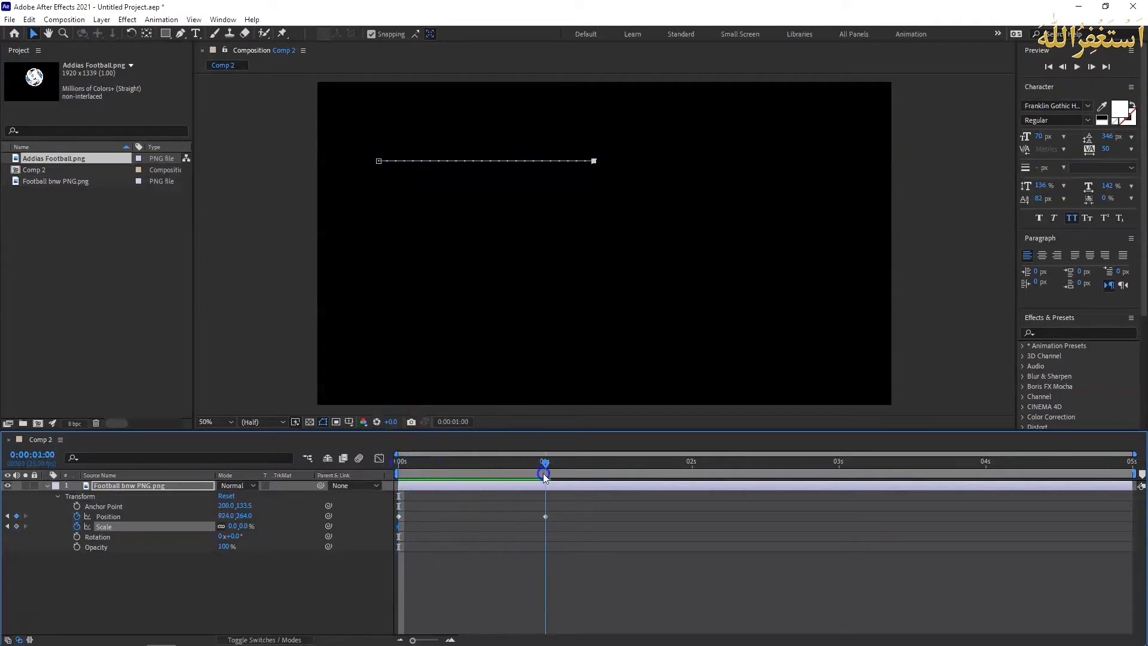
{"action": "left_click", "coordinate": [232, 526]}
{"action": "type", "text": "100"}
{"action": "key", "text": "Return"}
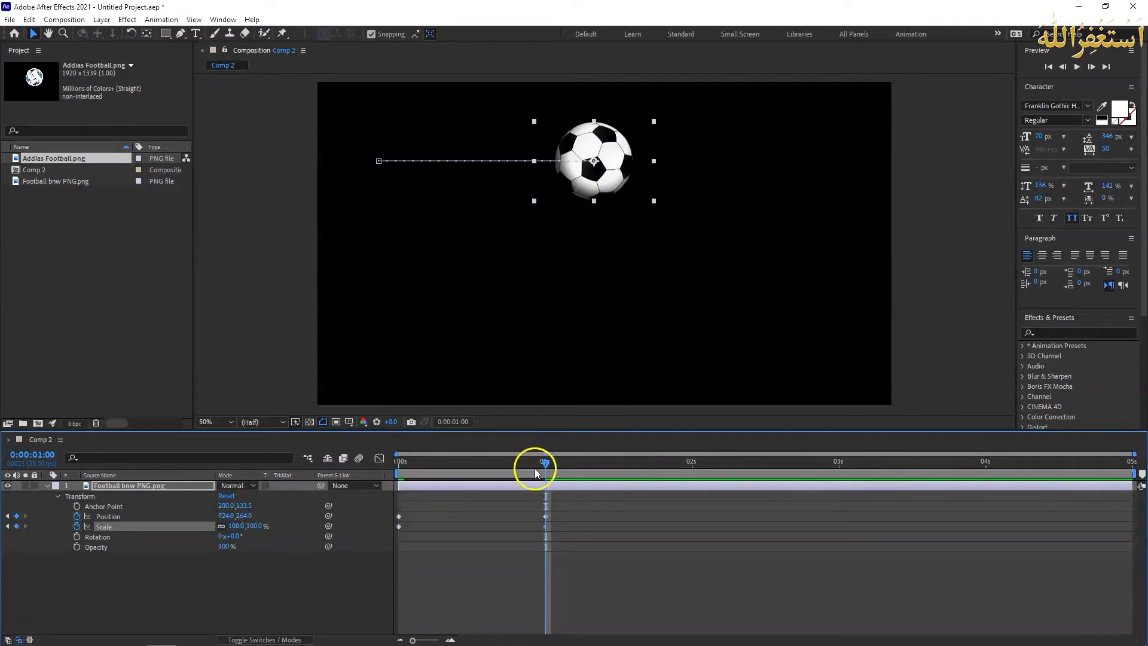
- Play the position and scale animation from the start, and return the current time to one second
{"action": "left_click_drag", "start_coordinate": [546, 461], "coordinate": [397, 462]}
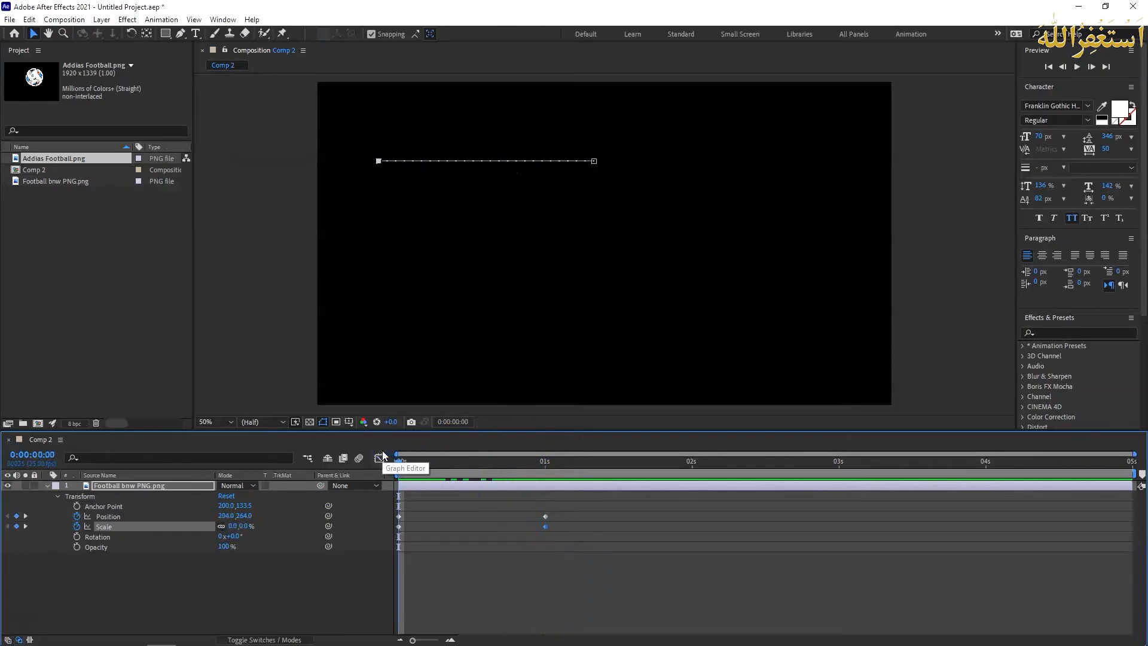
{"action": "key", "text": "space"}
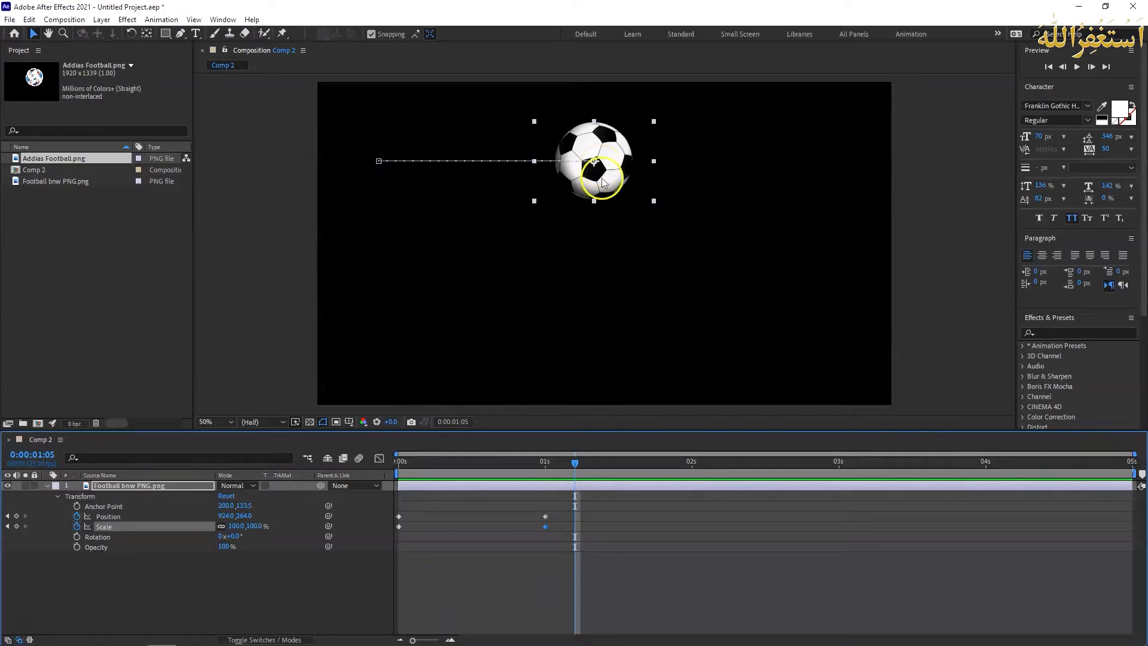
{"action": "left_click_drag", "start_coordinate": [576, 462], "coordinate": [547, 465]}
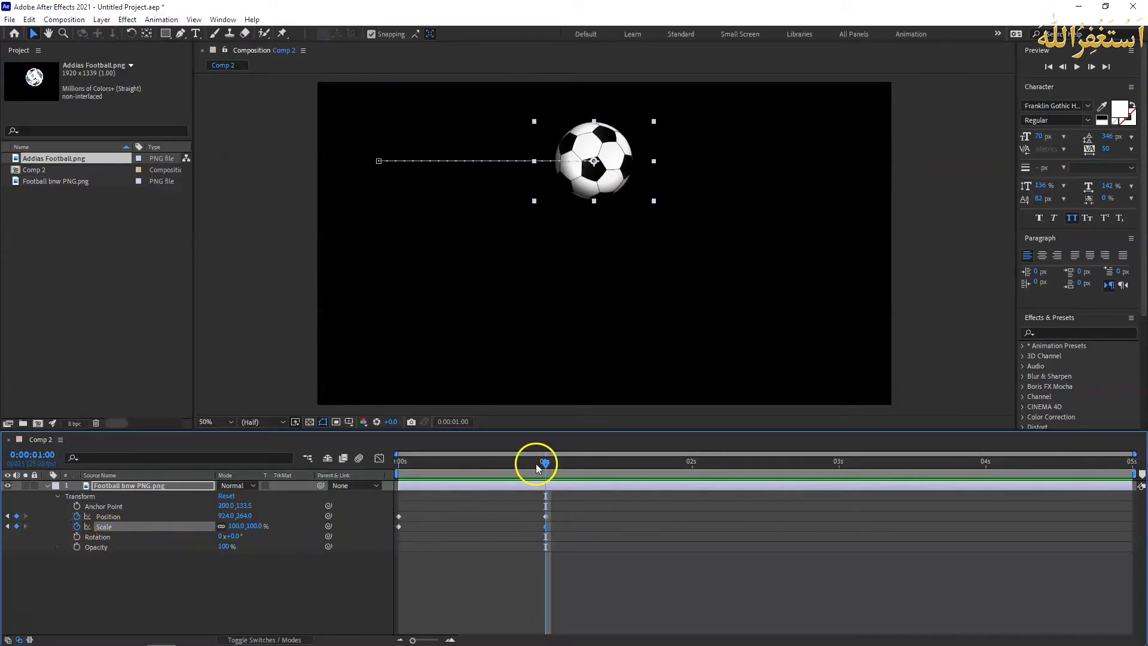
- Keyframe the football's Rotation at 0x+0.0° at the start and one full turn, 1x+0.0°, at one second
{"action": "left_click_drag", "start_coordinate": [548, 463], "coordinate": [399, 462]}
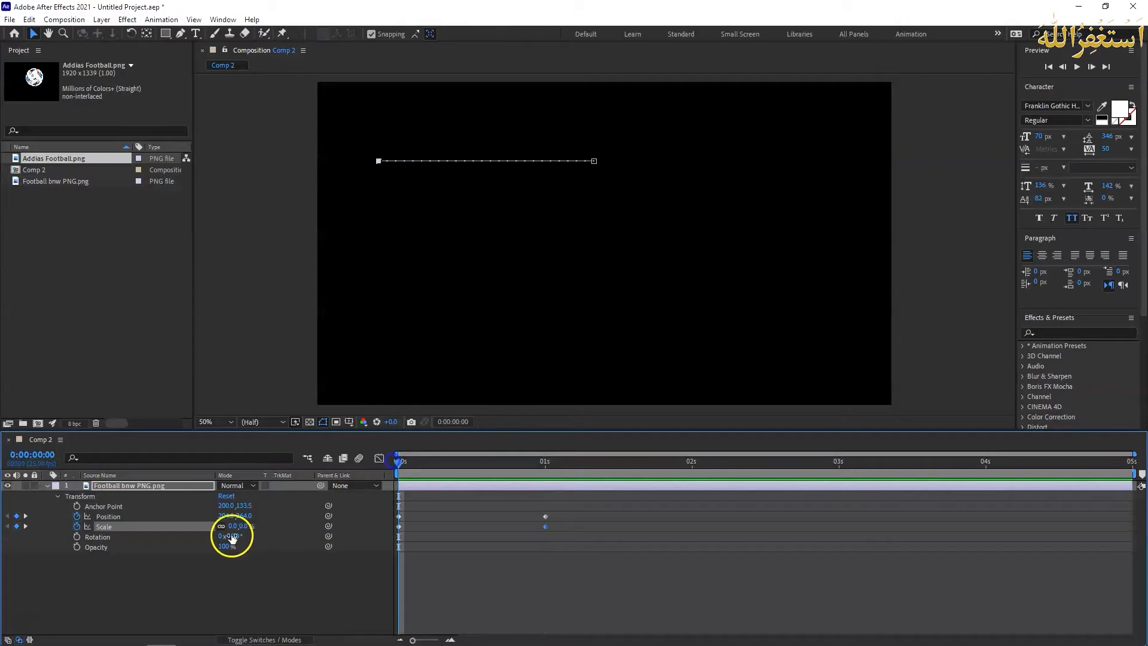
{"action": "left_click", "coordinate": [76, 536]}
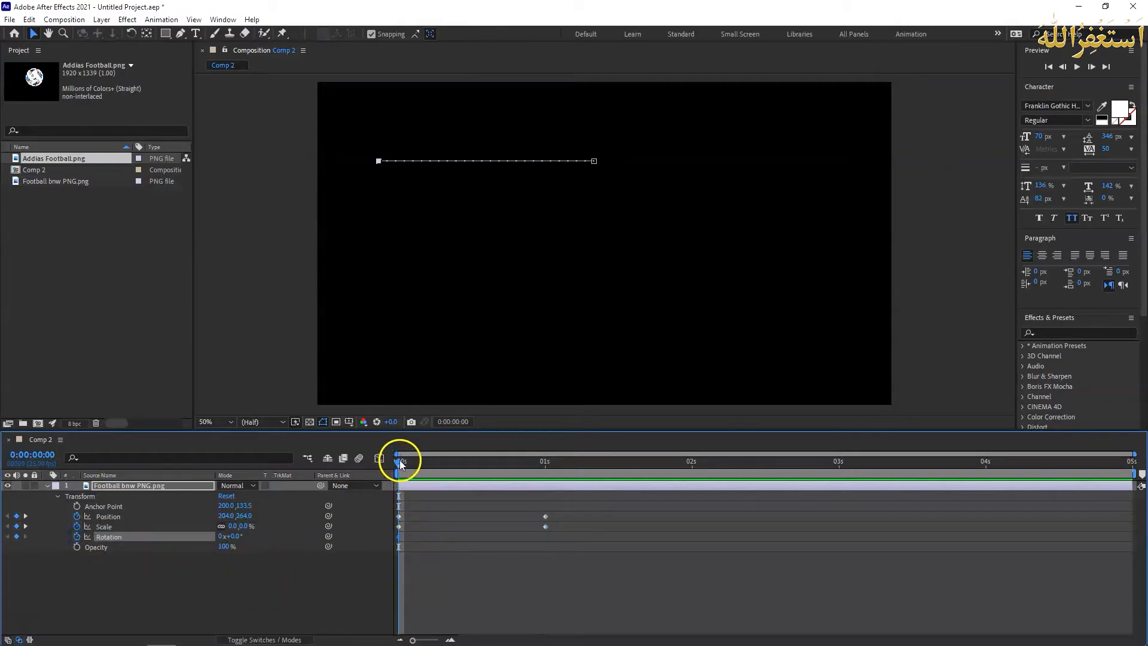
{"action": "left_click_drag", "start_coordinate": [400, 465], "coordinate": [546, 470]}
{"action": "left_click", "coordinate": [435, 505]}
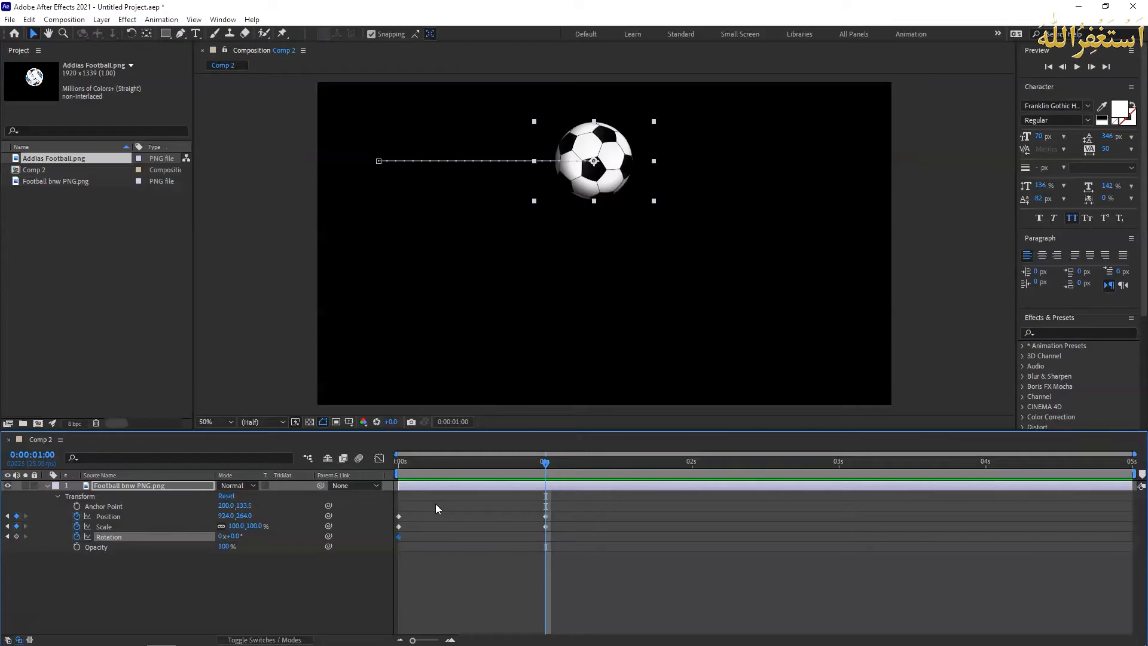
{"action": "left_click", "coordinate": [221, 536]}
- Play the animation from the start to check the football's rotation, and stop the playback
{"action": "left_click_drag", "start_coordinate": [544, 465], "coordinate": [386, 461]}
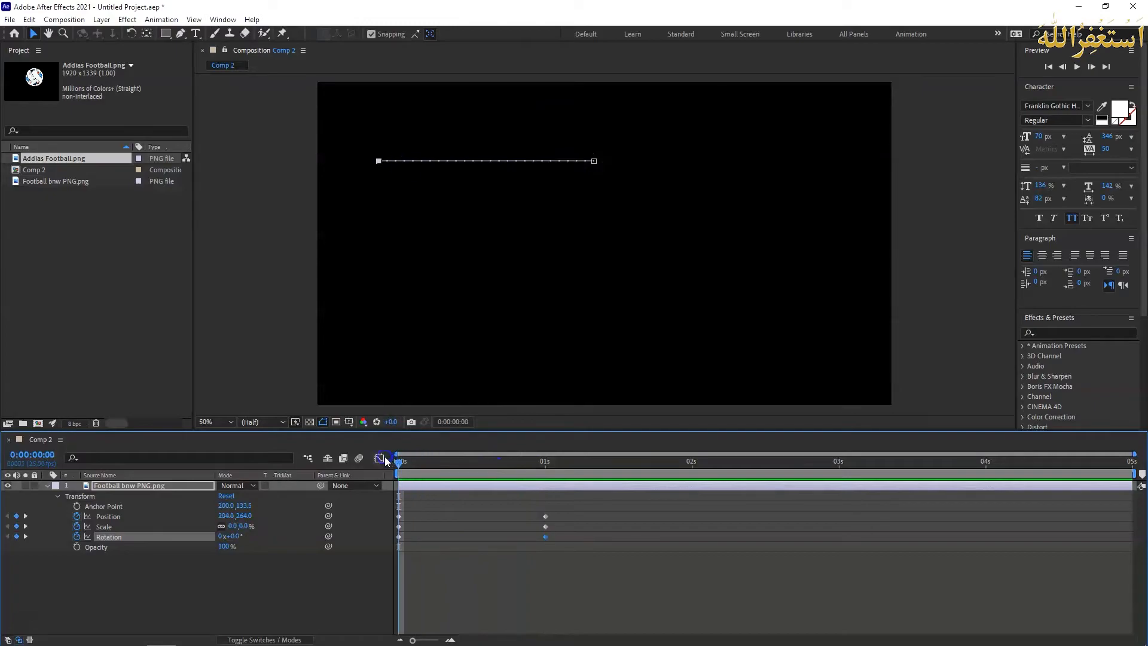
{"action": "key", "text": "space"}
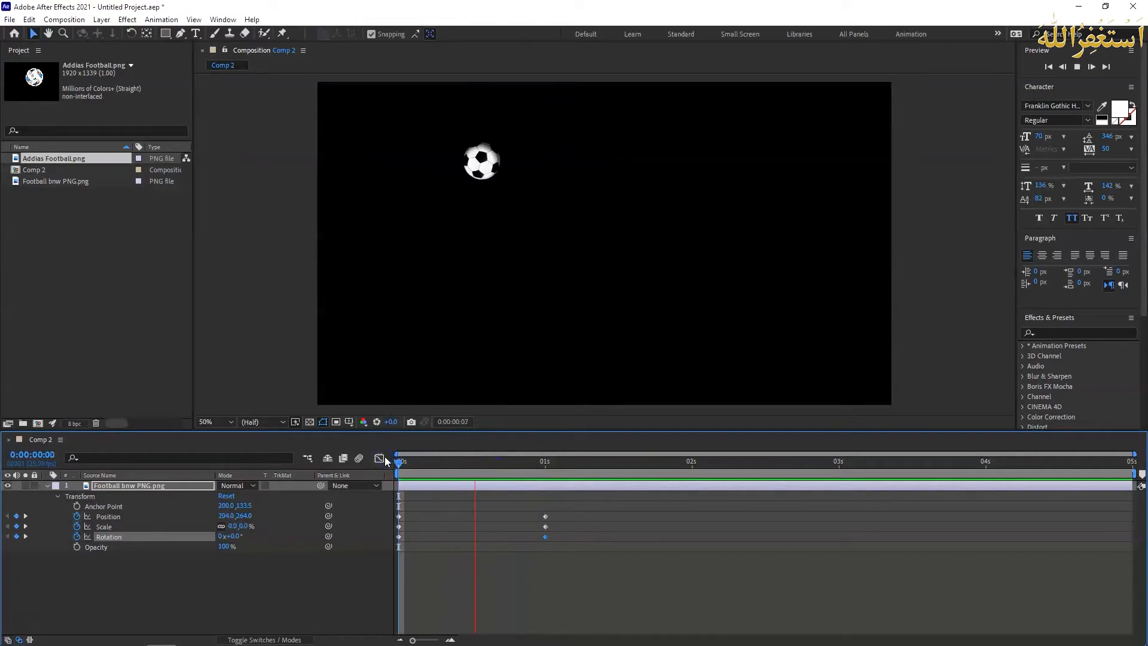
{"action": "left_click", "coordinate": [475, 469]}
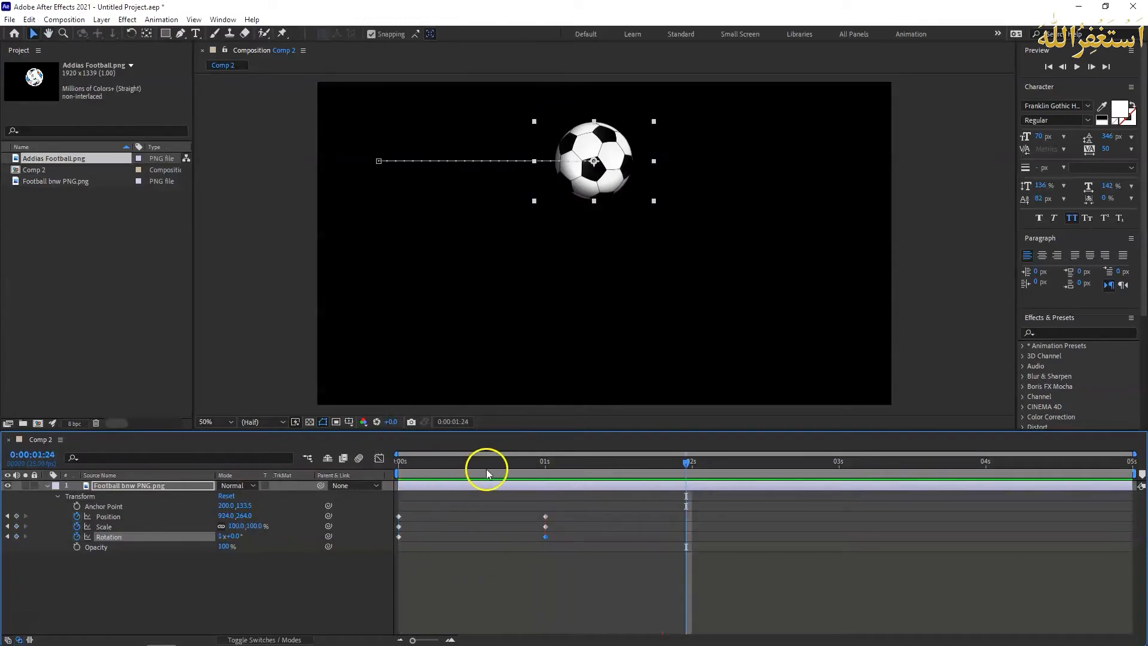
- Add an Opacity keyframe of 0% for the black-and-white football at the start of the timeline
{"action": "left_click", "coordinate": [547, 464]}
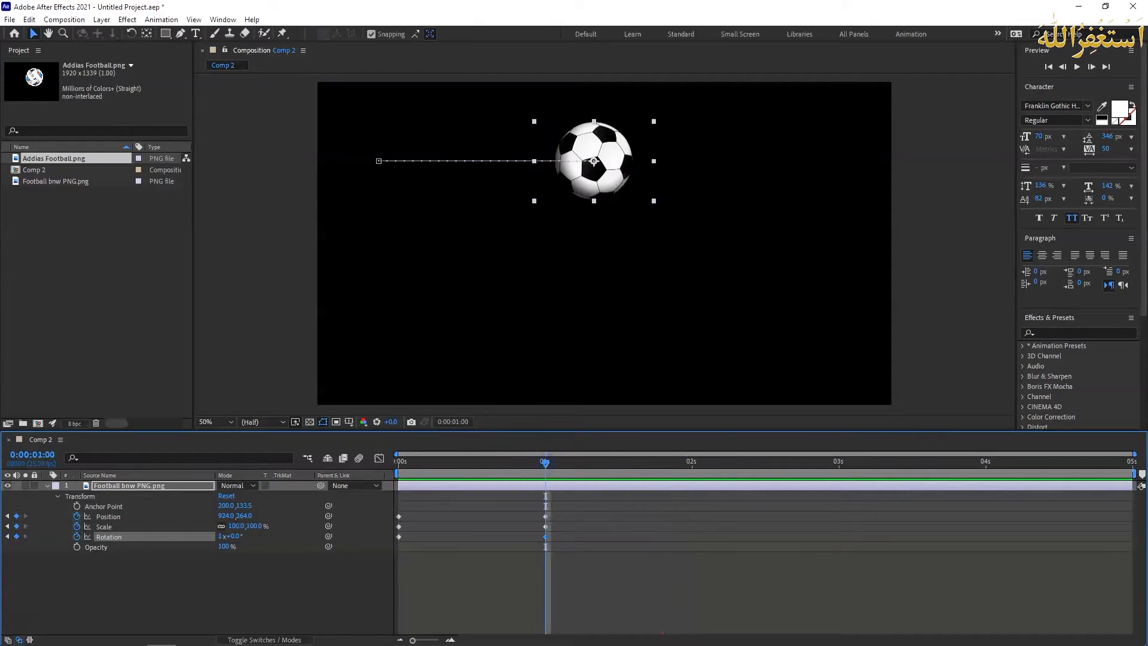
{"action": "left_click", "coordinate": [21, 622]}
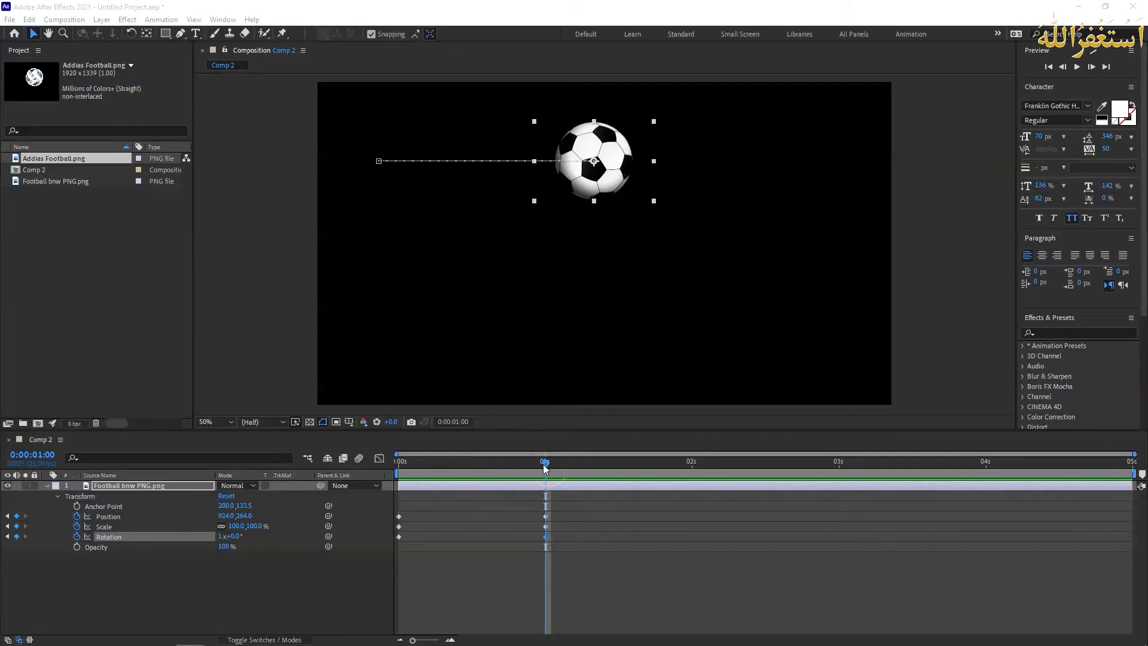
{"action": "left_click_drag", "start_coordinate": [546, 463], "coordinate": [390, 476]}
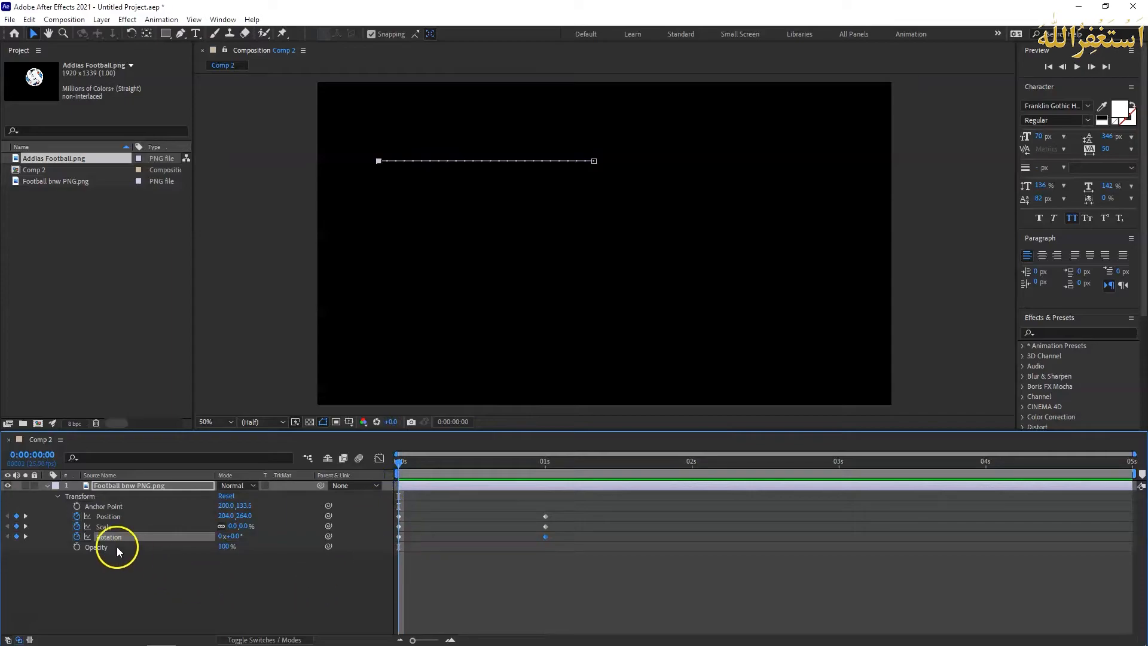
{"action": "left_click", "coordinate": [77, 547]}
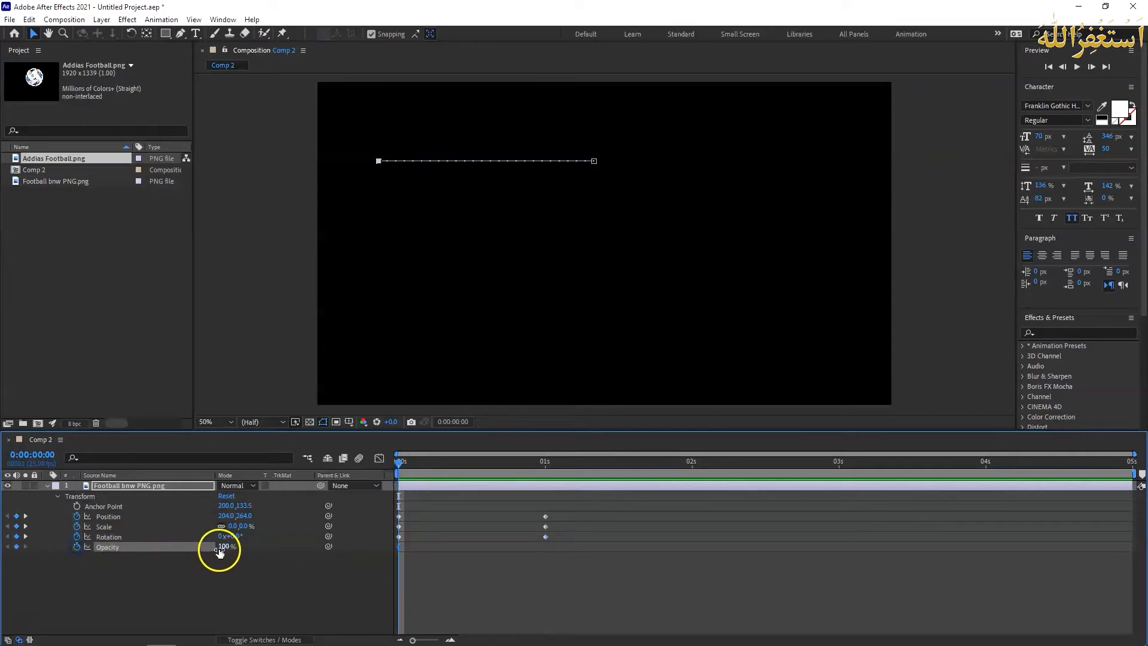
{"action": "left_click", "coordinate": [220, 548]}
{"action": "type", "text": "0"}
{"action": "key", "text": "Return"}
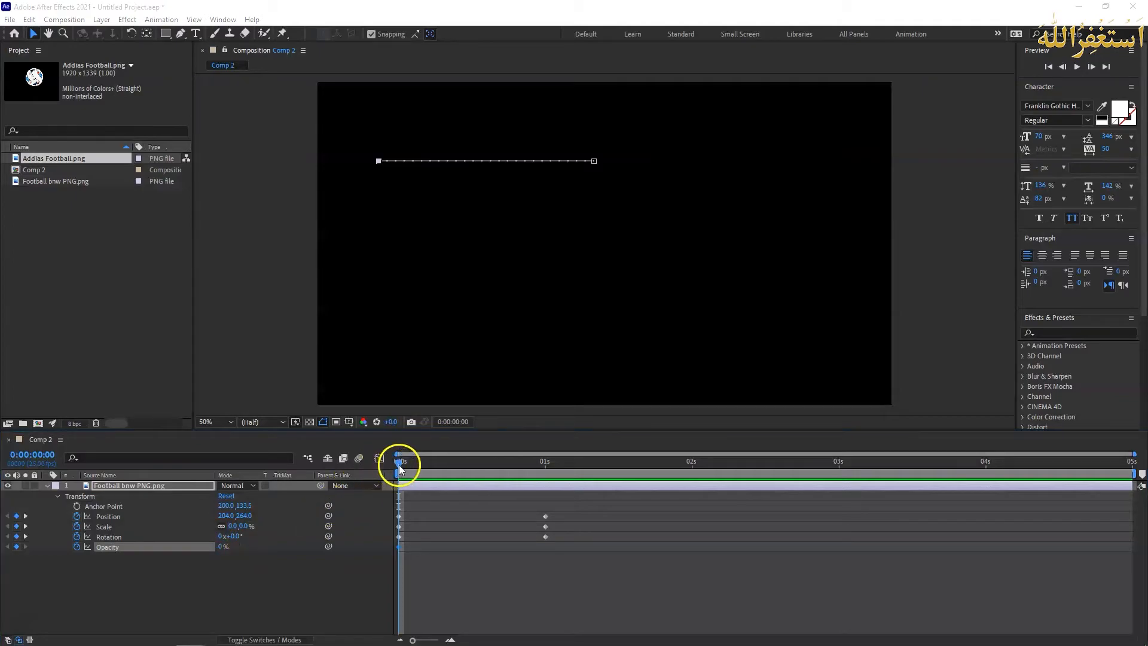
- Add an Opacity keyframe of 100% for the football at one second, and move the current time to two seconds
{"action": "left_click_drag", "start_coordinate": [397, 466], "coordinate": [543, 490]}
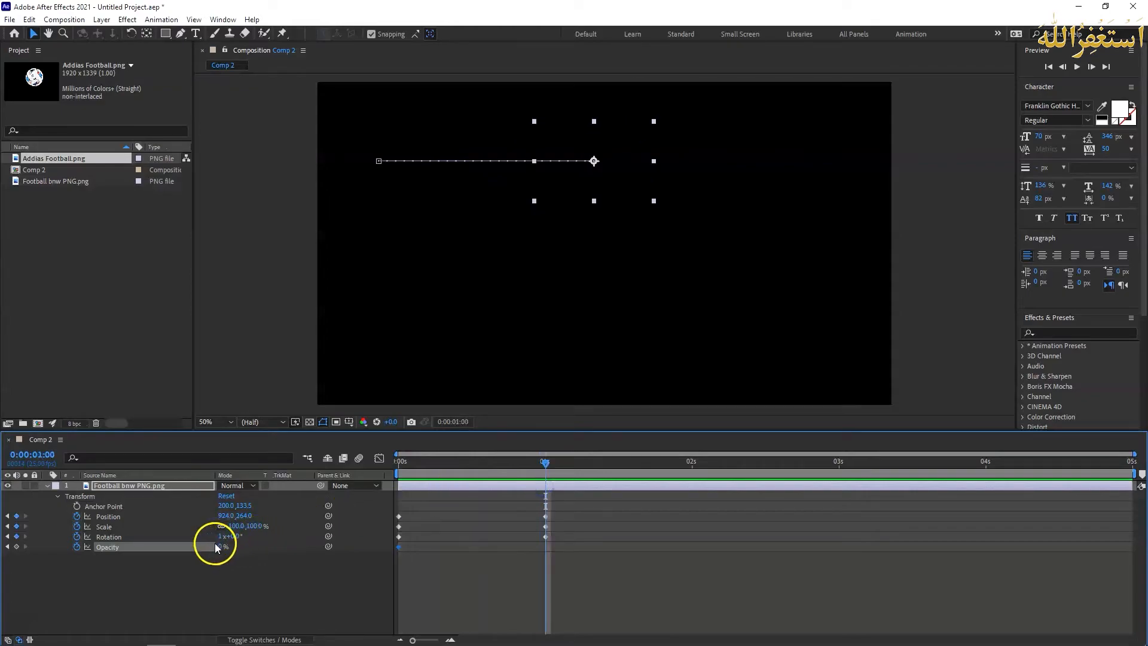
{"action": "left_click", "coordinate": [218, 546]}
{"action": "type", "text": "100"}
{"action": "key", "text": "Return"}
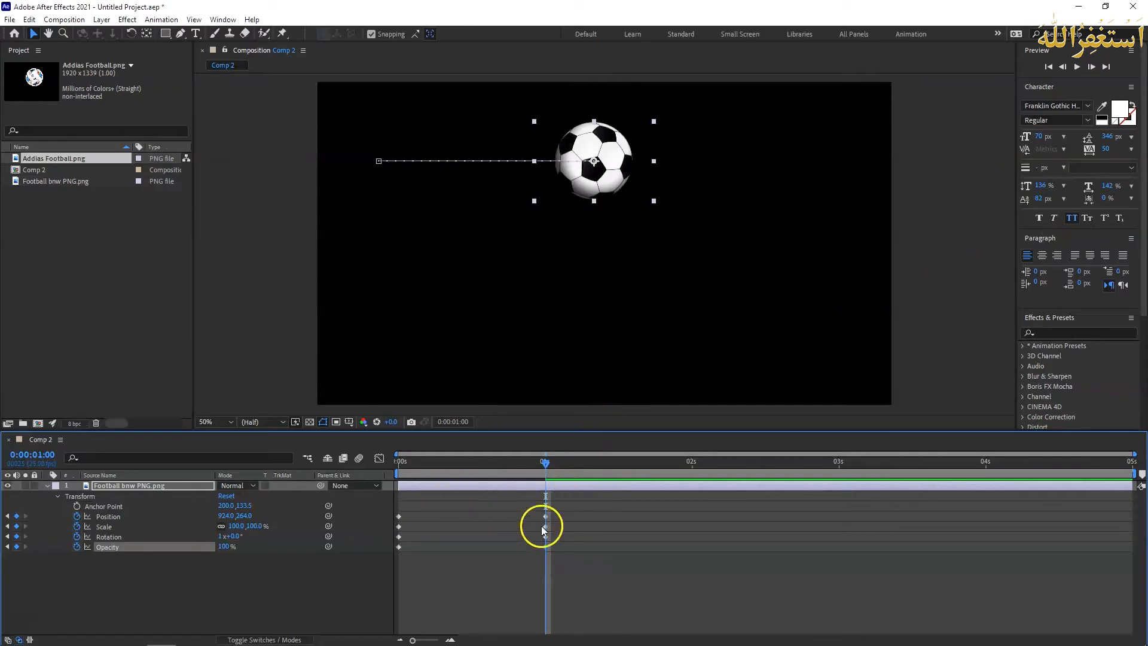
{"action": "left_click_drag", "start_coordinate": [548, 462], "coordinate": [693, 467]}
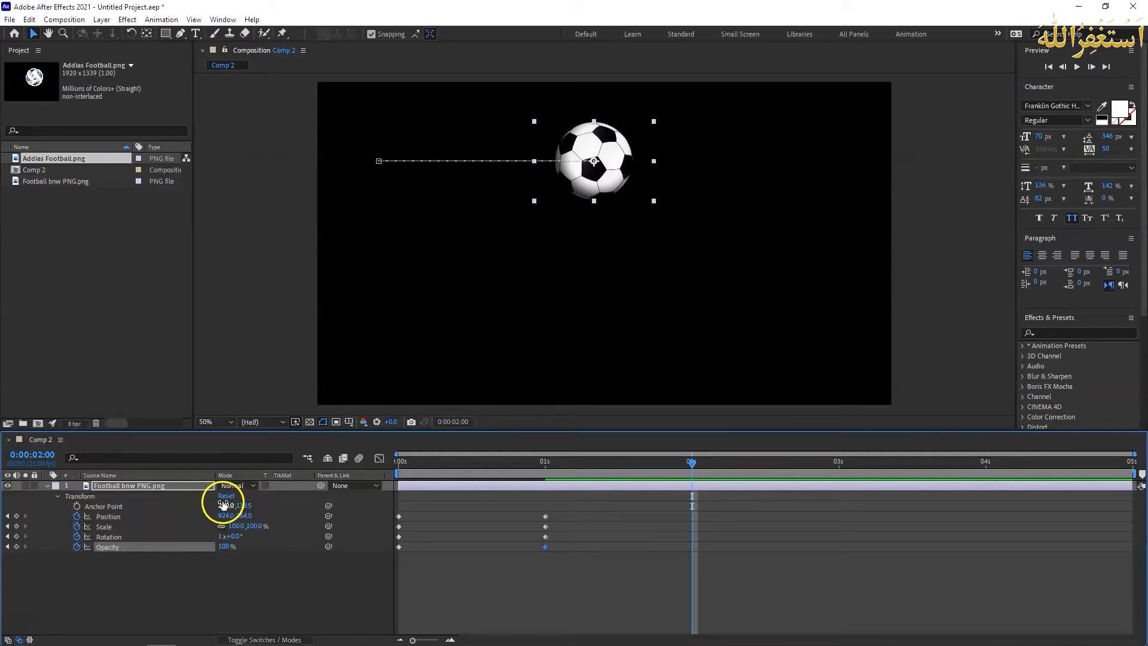
{"action": "left_click_drag", "start_coordinate": [225, 505], "coordinate": [79, 520]}
{"action": "left_click", "coordinate": [140, 536]}
{"action": "key", "text": "ctrl+z"}
- Keyframe the football's Position at about 1718, 264 and its Scale at 0% at two seconds
{"action": "left_click_drag", "start_coordinate": [232, 516], "coordinate": [695, 514]}
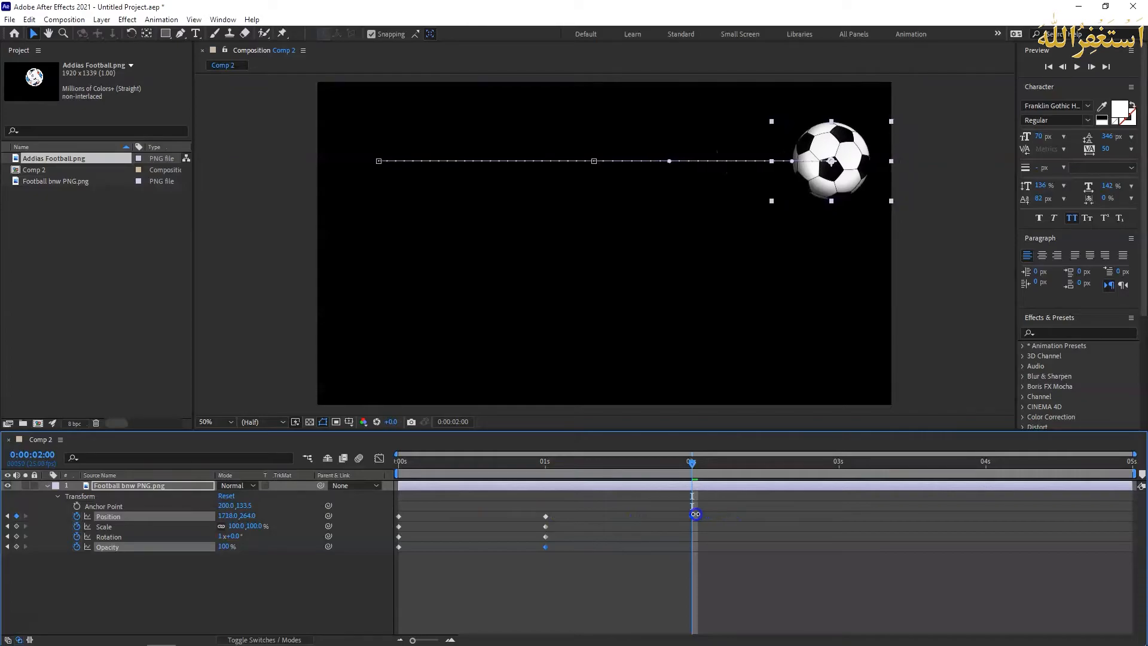
{"action": "left_click", "coordinate": [567, 549]}
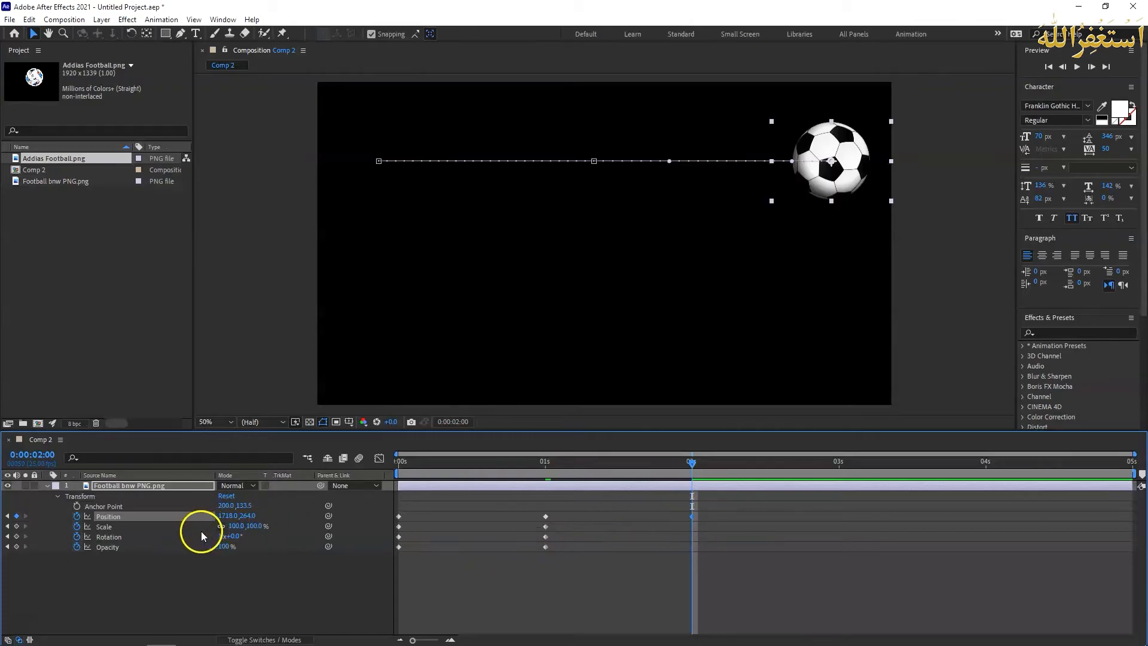
{"action": "left_click", "coordinate": [236, 526]}
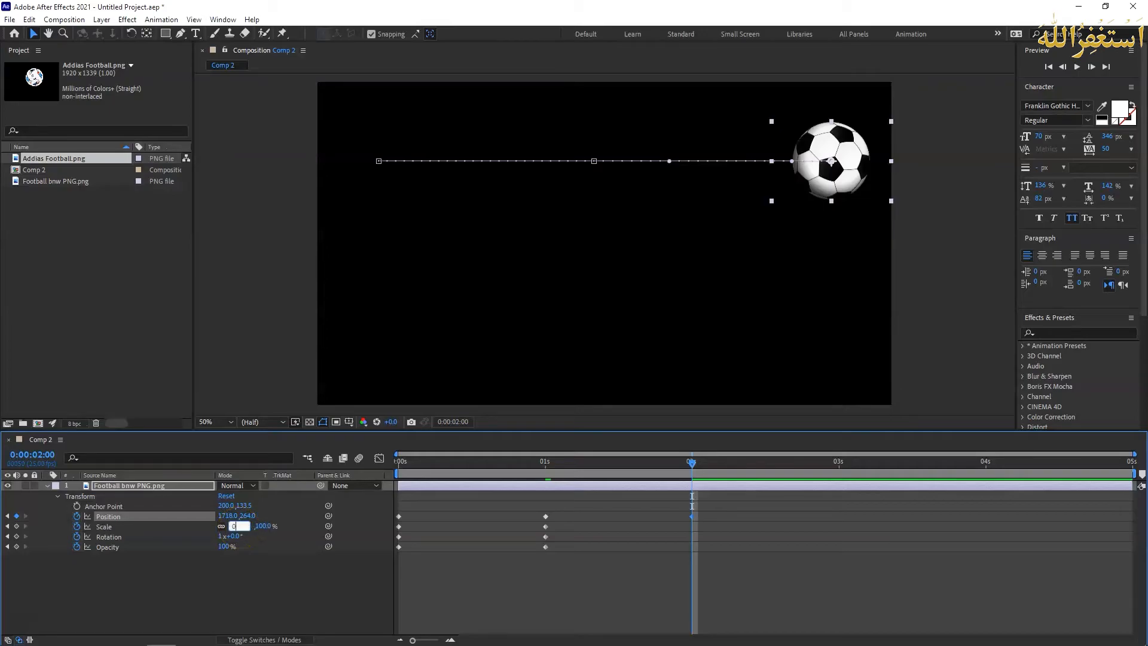
{"action": "key", "text": "Return"}
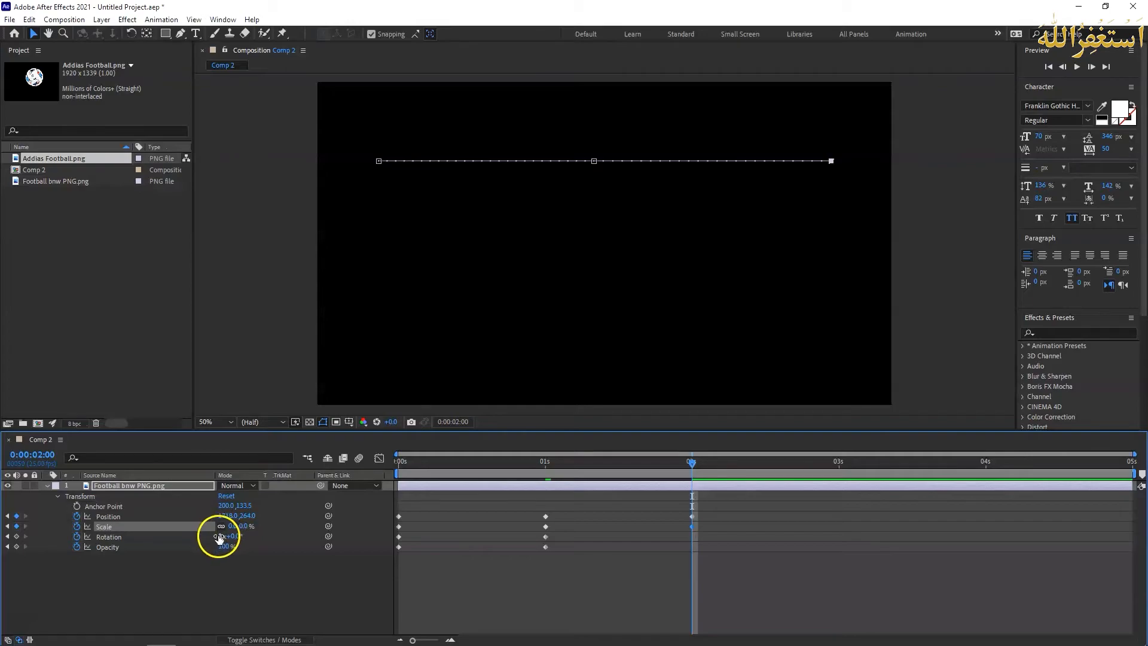
- Keyframe the football's Rotation at 2x+0.0° and its Opacity at 0% at two seconds
{"action": "type", "text": "2"}
{"action": "key", "text": "Return"}
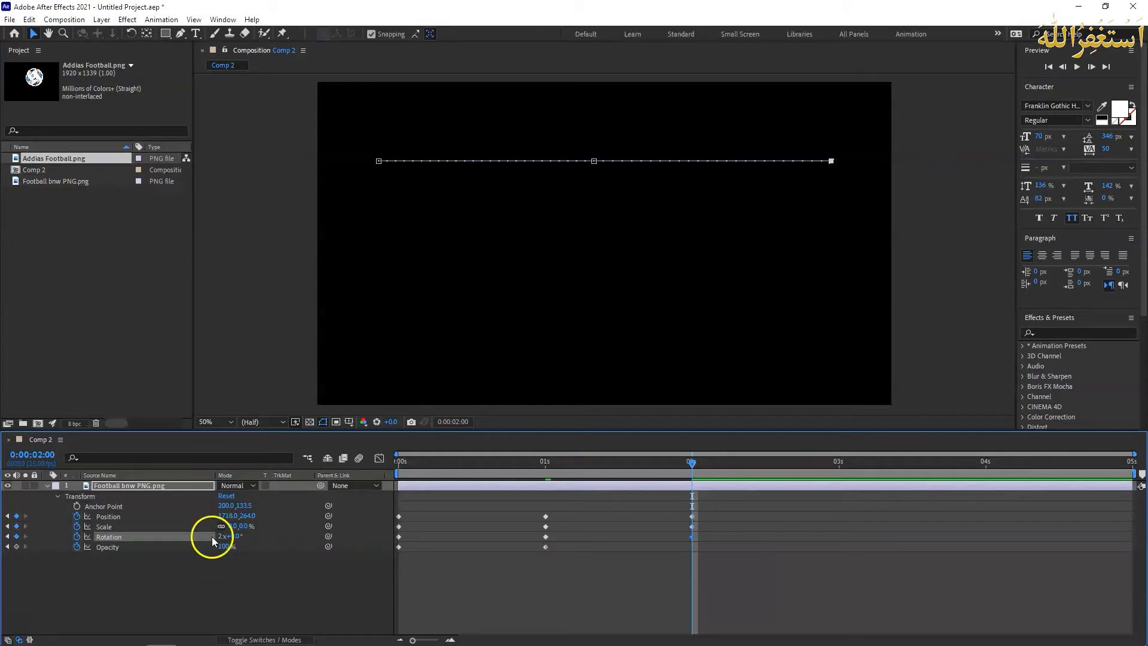
{"action": "left_click", "coordinate": [226, 545]}
{"action": "key", "text": "Return"}
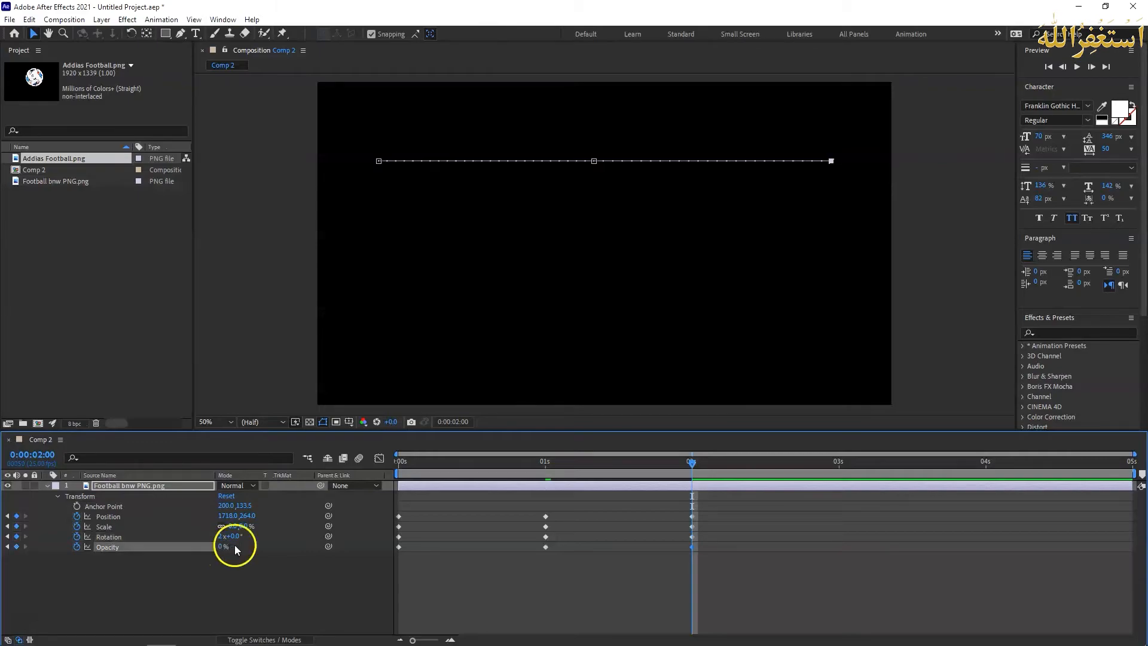
- Play the football's full animation from the start, and stop the playback after the last keyframes
{"action": "left_click_drag", "start_coordinate": [691, 461], "coordinate": [386, 474]}
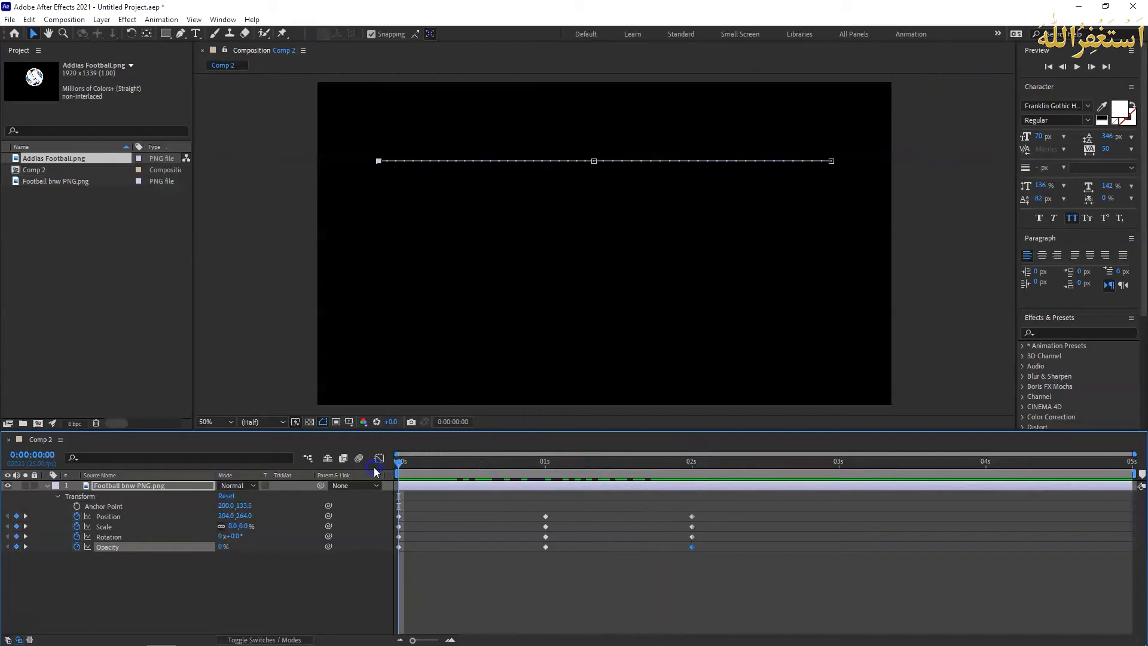
{"action": "left_click", "coordinate": [281, 358]}
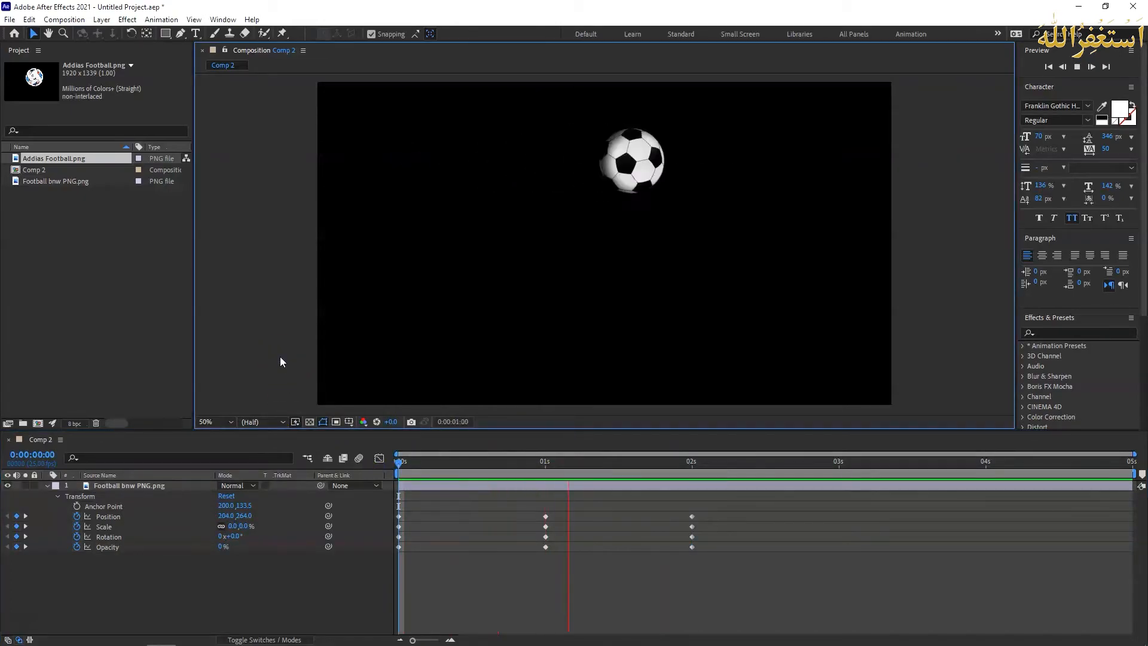
{"action": "key", "text": "space"}
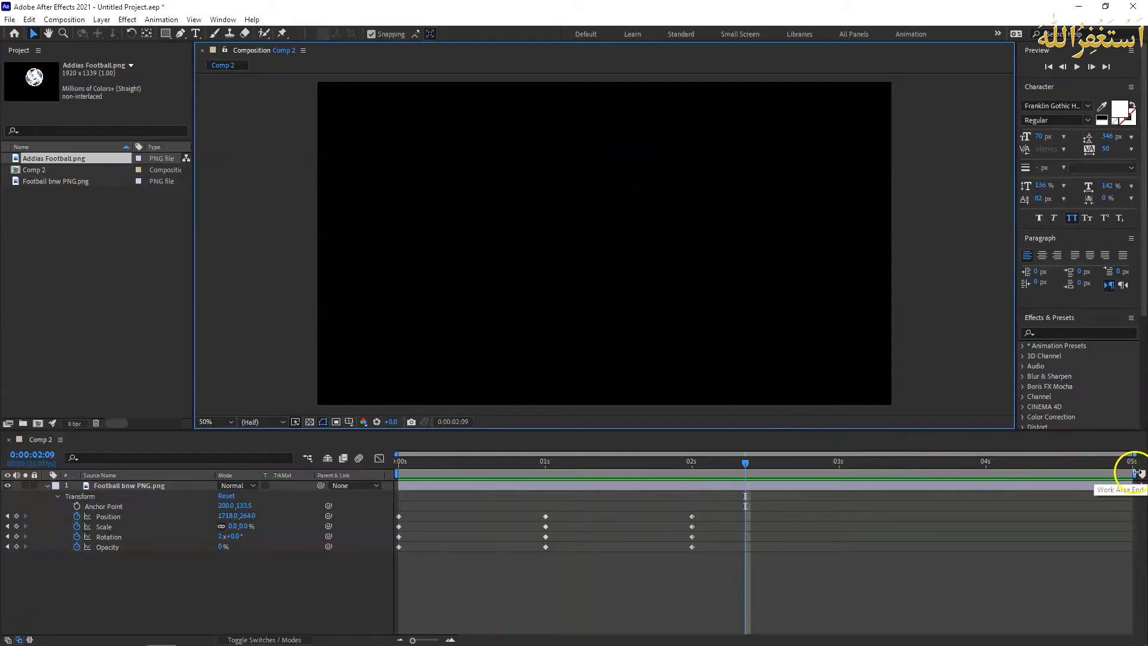
- Shorten the work area to end at two seconds and play it from the start, then stop the playback
{"action": "left_click_drag", "start_coordinate": [1139, 477], "coordinate": [698, 481]}
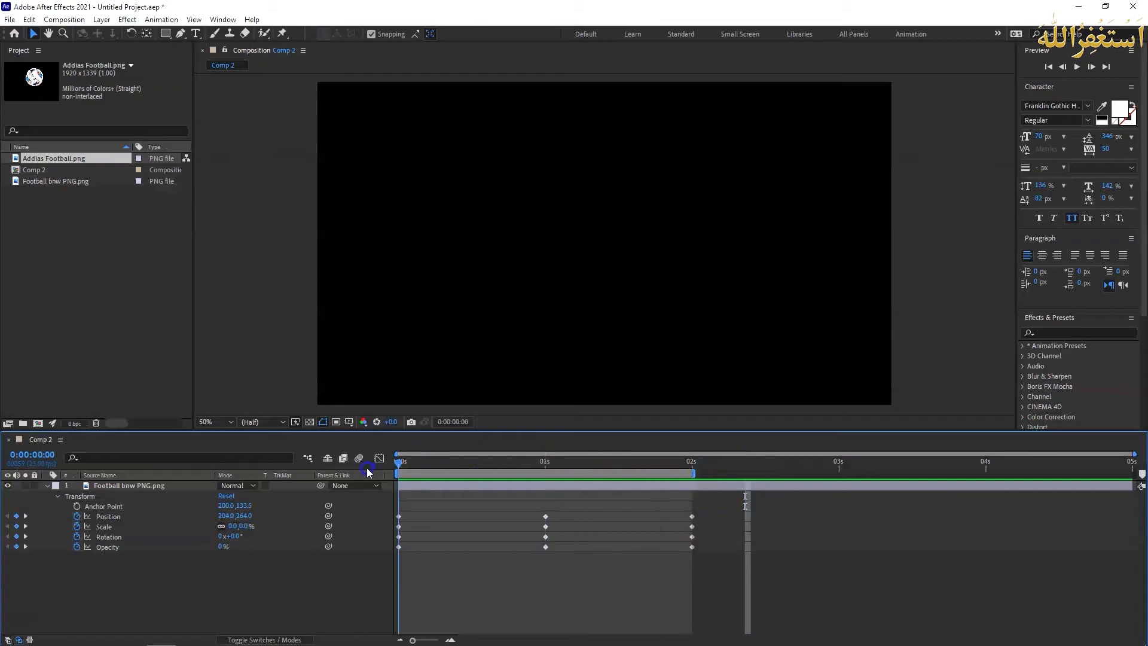
{"action": "key", "text": "space"}
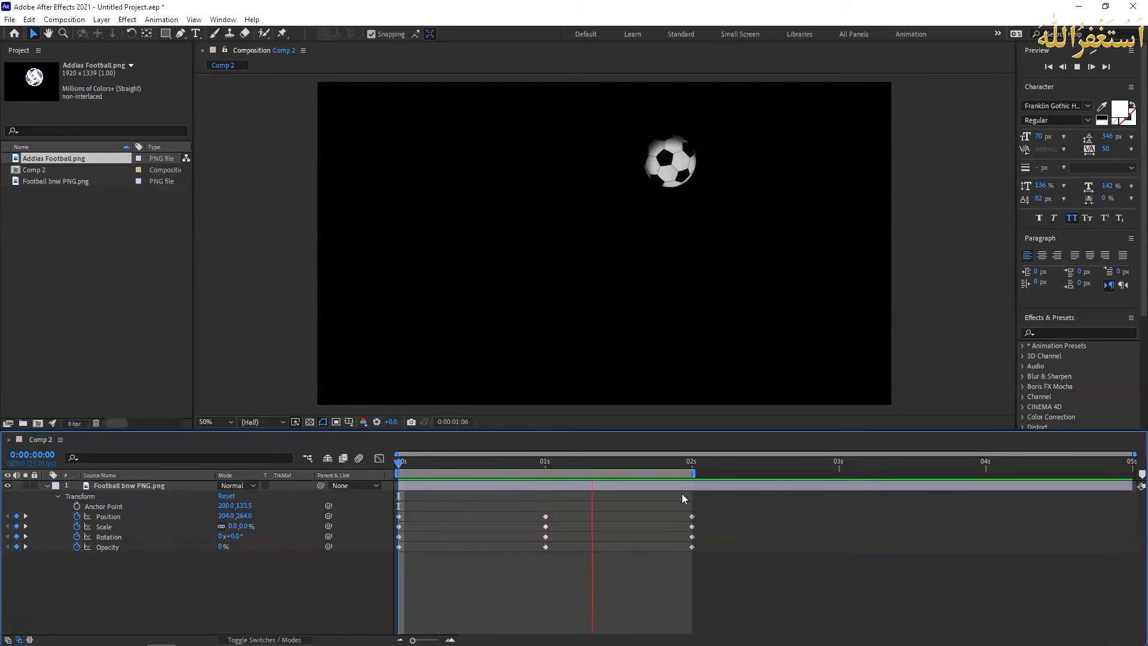
{"action": "left_click", "coordinate": [418, 522]}
{"action": "key", "text": "space"}
- Add Addias Football.png to the composition as a layer below the black-and-white football
{"action": "left_click", "coordinate": [107, 232]}
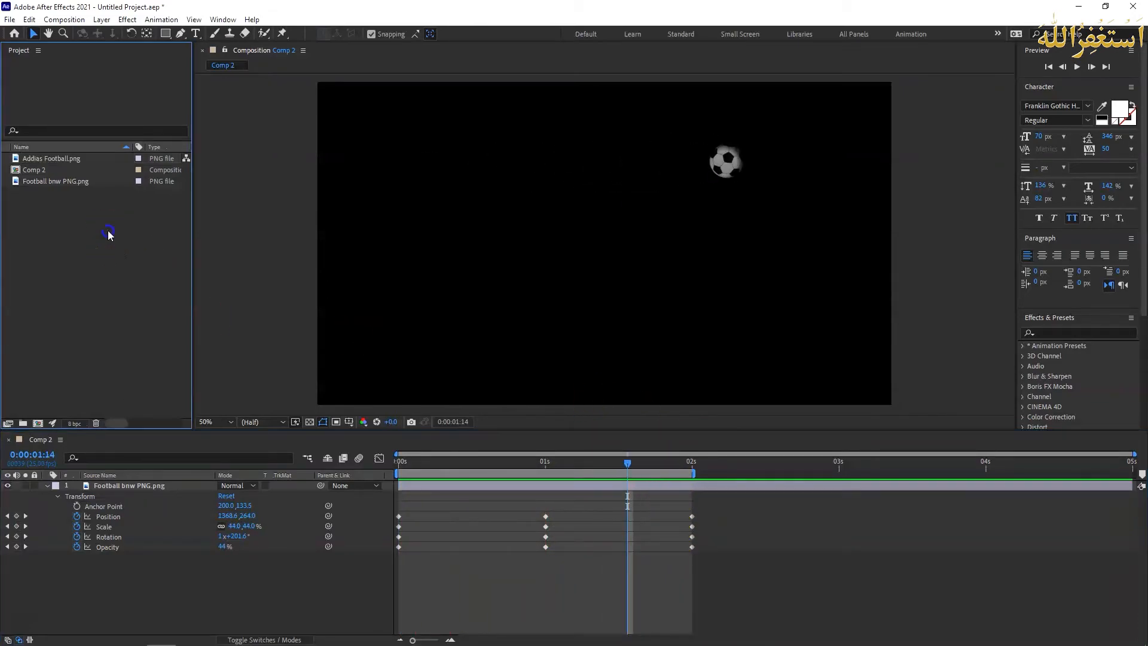
{"action": "left_click", "coordinate": [54, 181]}
{"action": "left_click", "coordinate": [61, 159]}
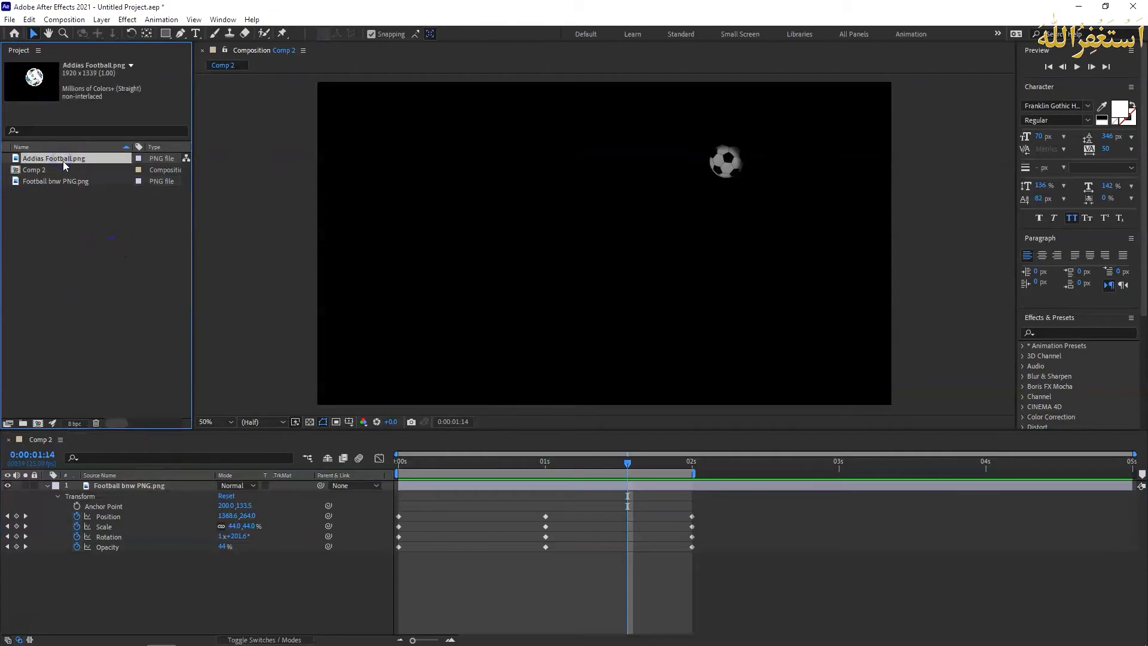
{"action": "left_click_drag", "start_coordinate": [72, 160], "coordinate": [66, 581]}
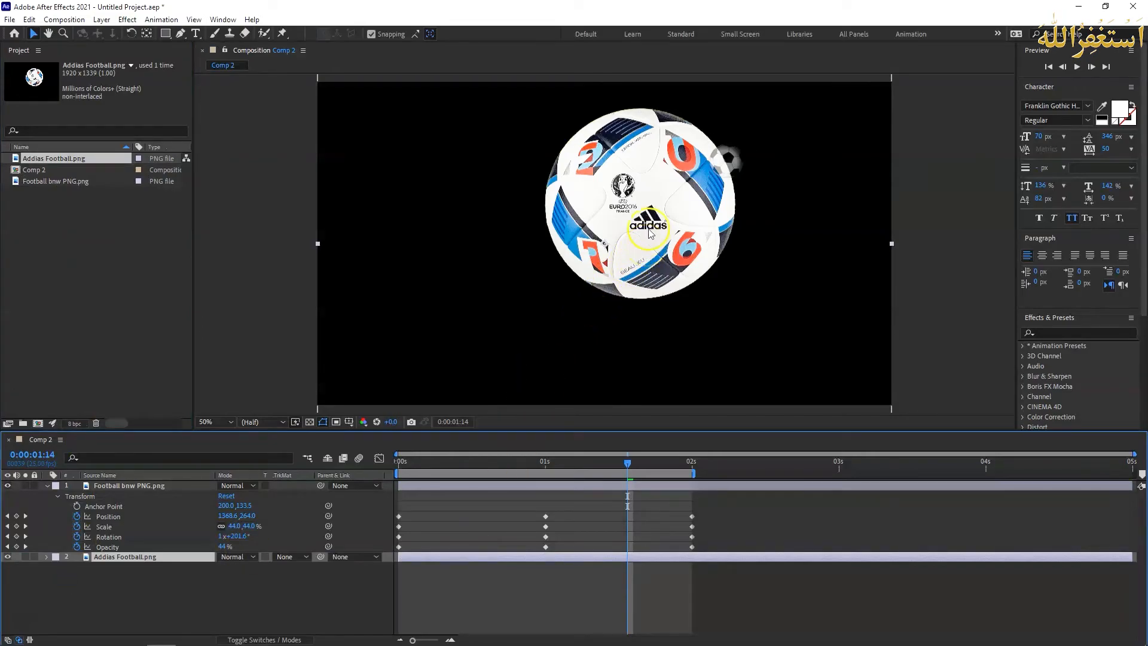
- Scale the Addias Football.png layer to 28% and move it to about 1714, 888 near the frame's lower-right corner
{"action": "left_click_drag", "start_coordinate": [675, 210], "coordinate": [677, 238]}
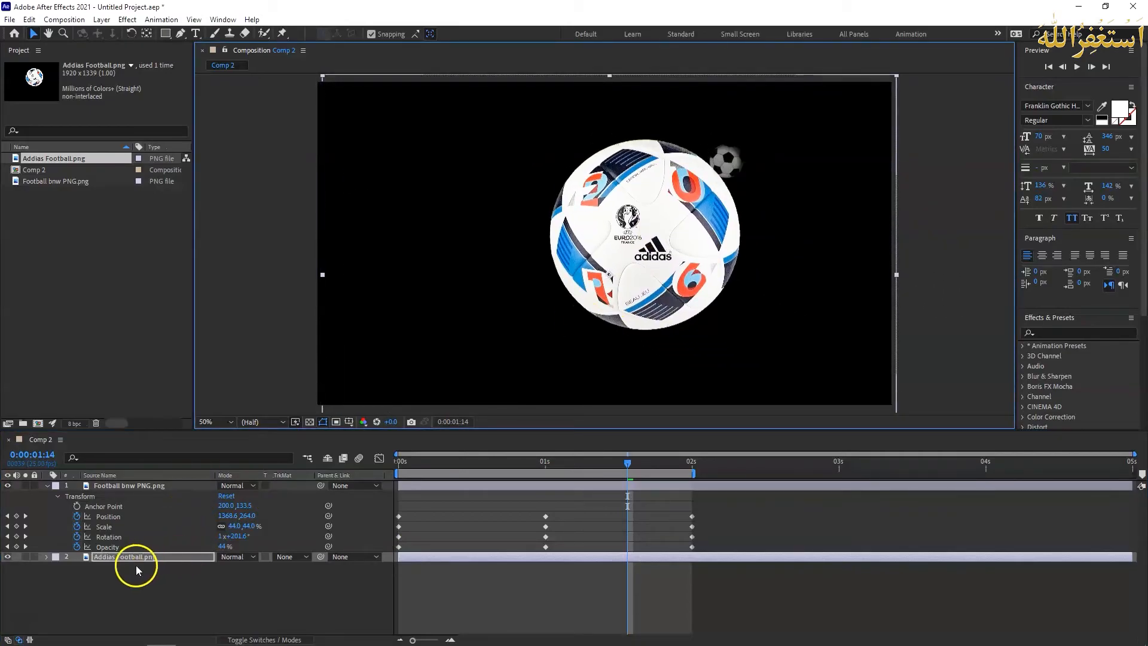
{"action": "left_click", "coordinate": [45, 557]}
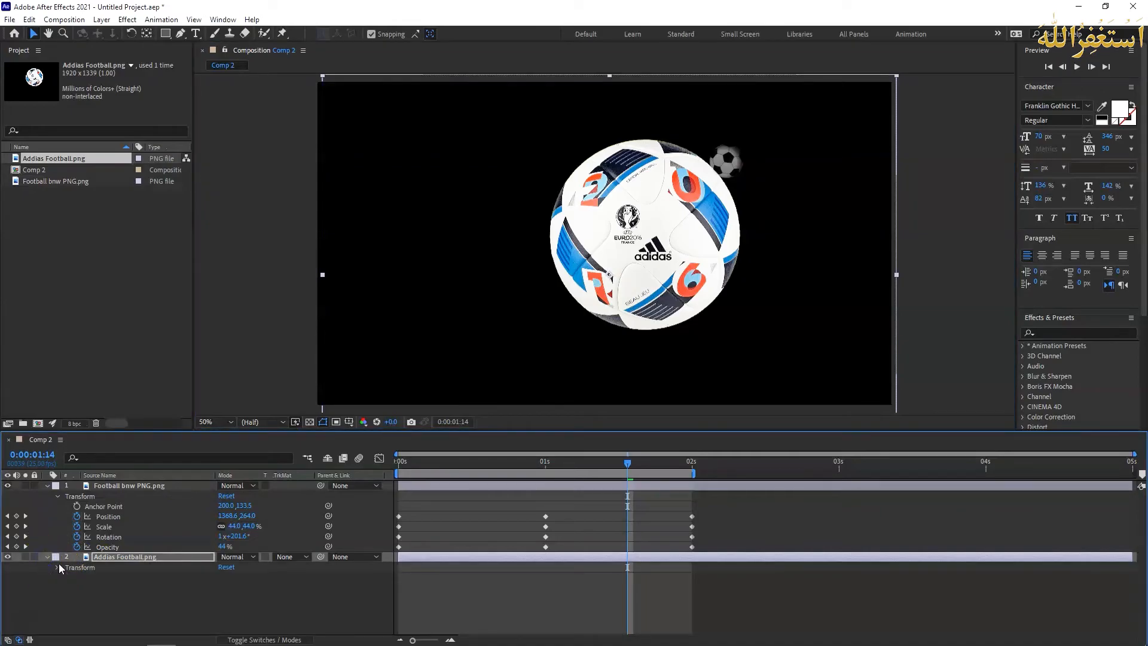
{"action": "left_click", "coordinate": [58, 566]}
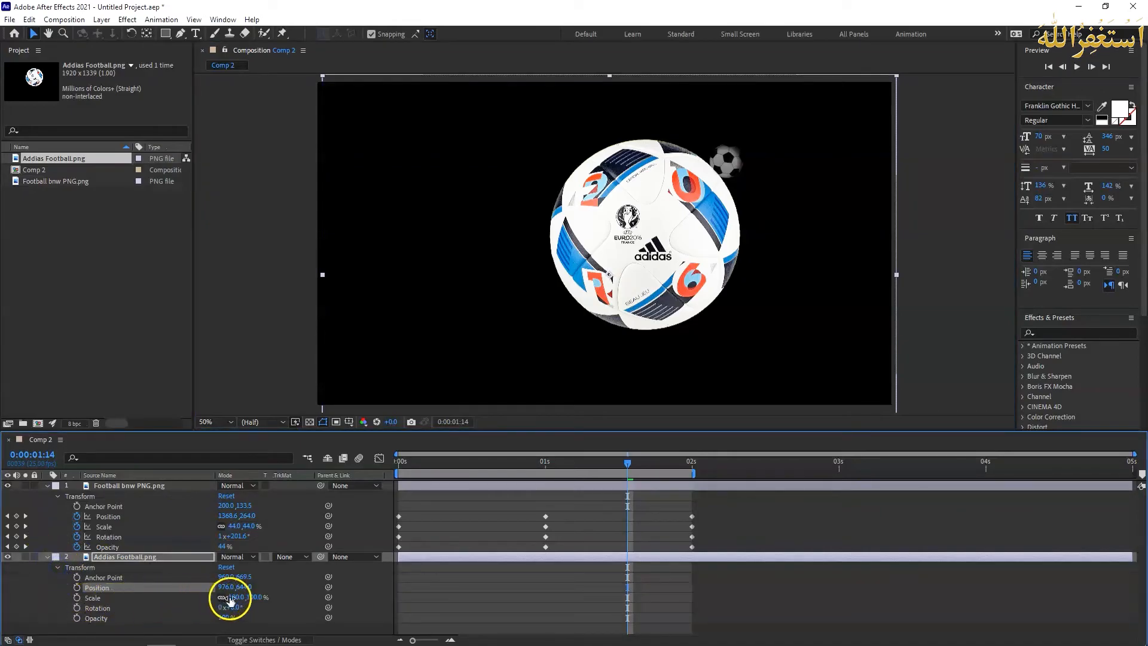
{"action": "left_click_drag", "start_coordinate": [234, 598], "coordinate": [186, 593]}
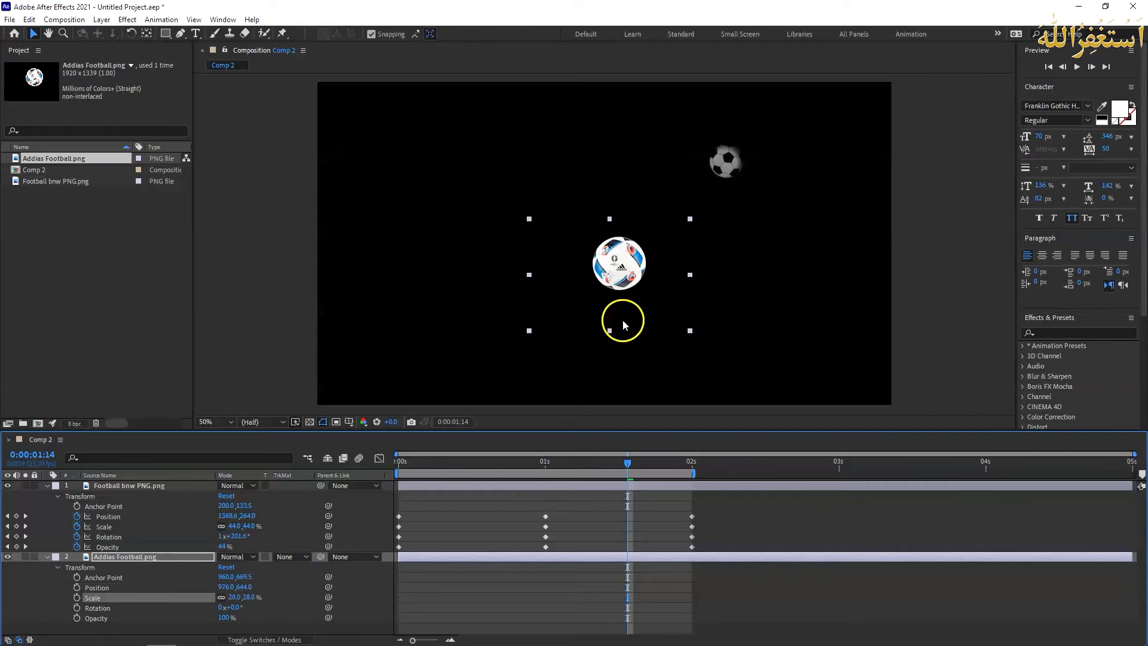
{"action": "left_click_drag", "start_coordinate": [629, 259], "coordinate": [847, 329]}
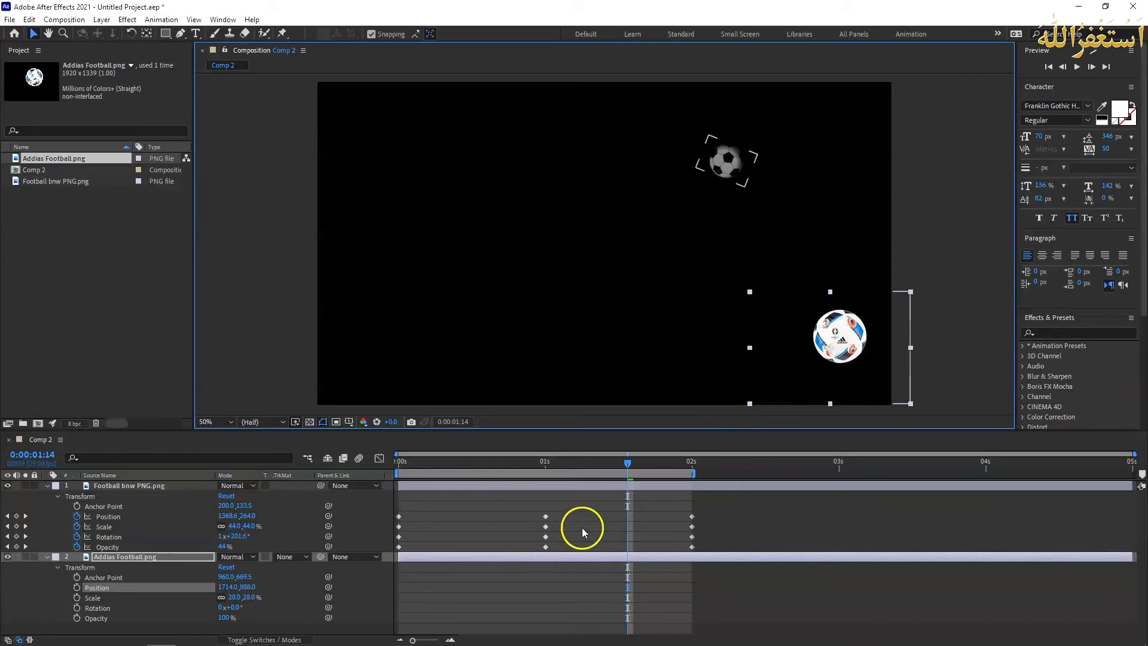
- Enable keyframing for the Addias football's Position, Scale, Rotation and Opacity at the start of the timeline
{"action": "left_click_drag", "start_coordinate": [629, 462], "coordinate": [397, 473]}
{"action": "left_click", "coordinate": [397, 462]}
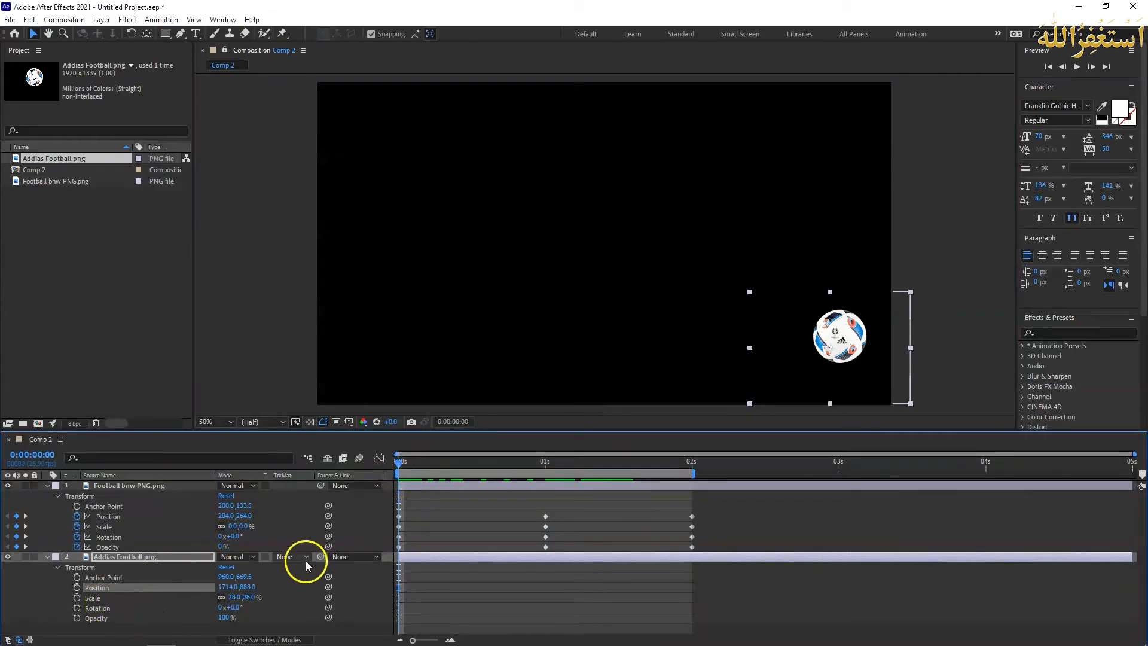
{"action": "left_click_drag", "start_coordinate": [425, 431], "coordinate": [427, 395]}
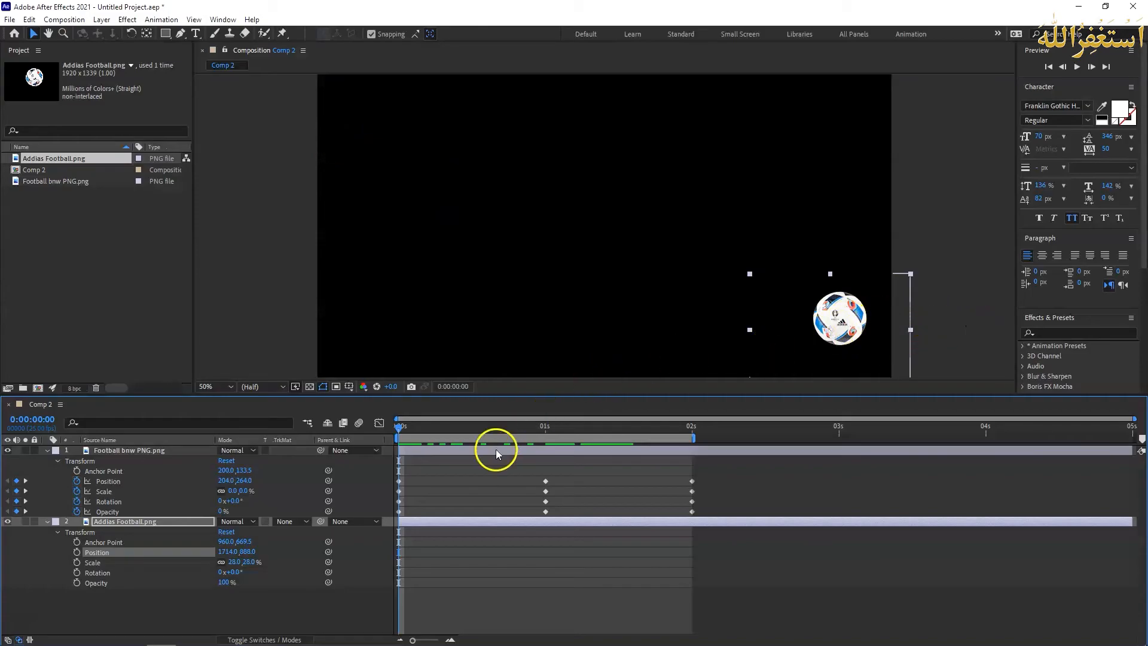
{"action": "left_click", "coordinate": [77, 553]}
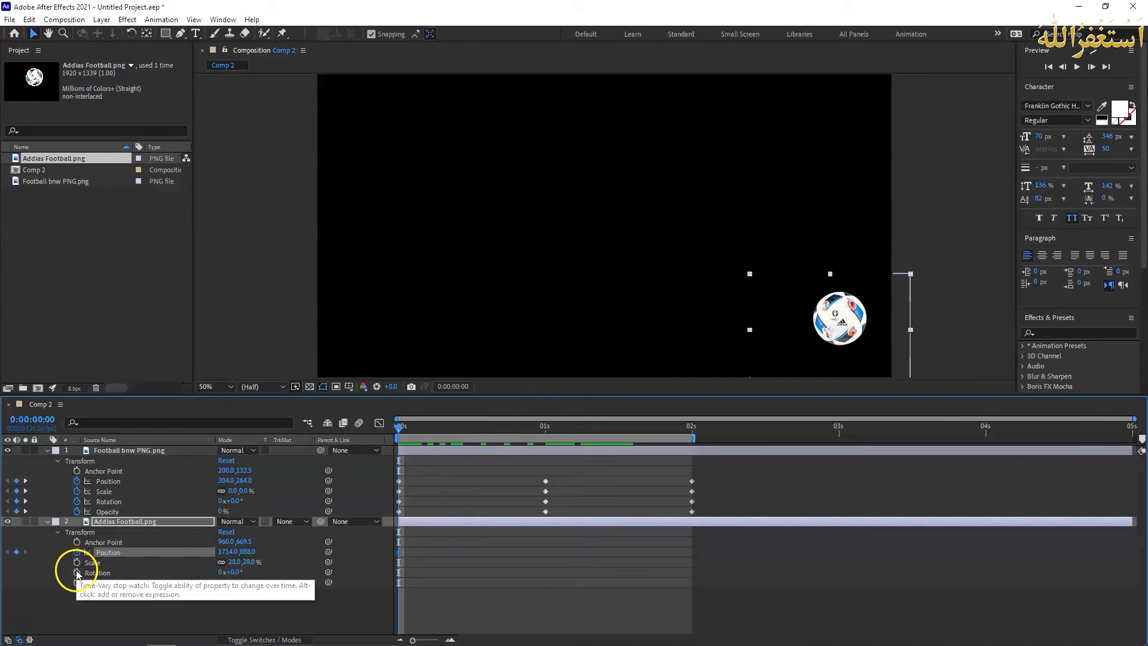
{"action": "left_click", "coordinate": [77, 562]}
{"action": "left_click", "coordinate": [77, 572]}
{"action": "left_click", "coordinate": [77, 583]}
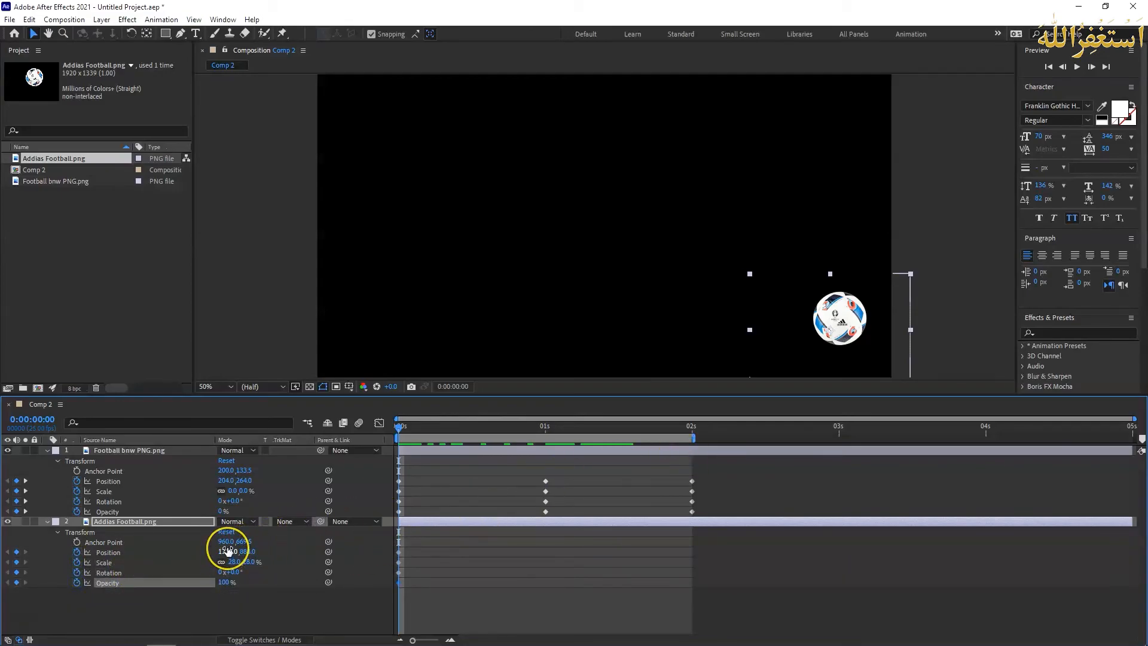
- Set the Addias football's starting Opacity keyframe to 0%, and move the current time to one second
{"action": "left_click", "coordinate": [227, 551]}
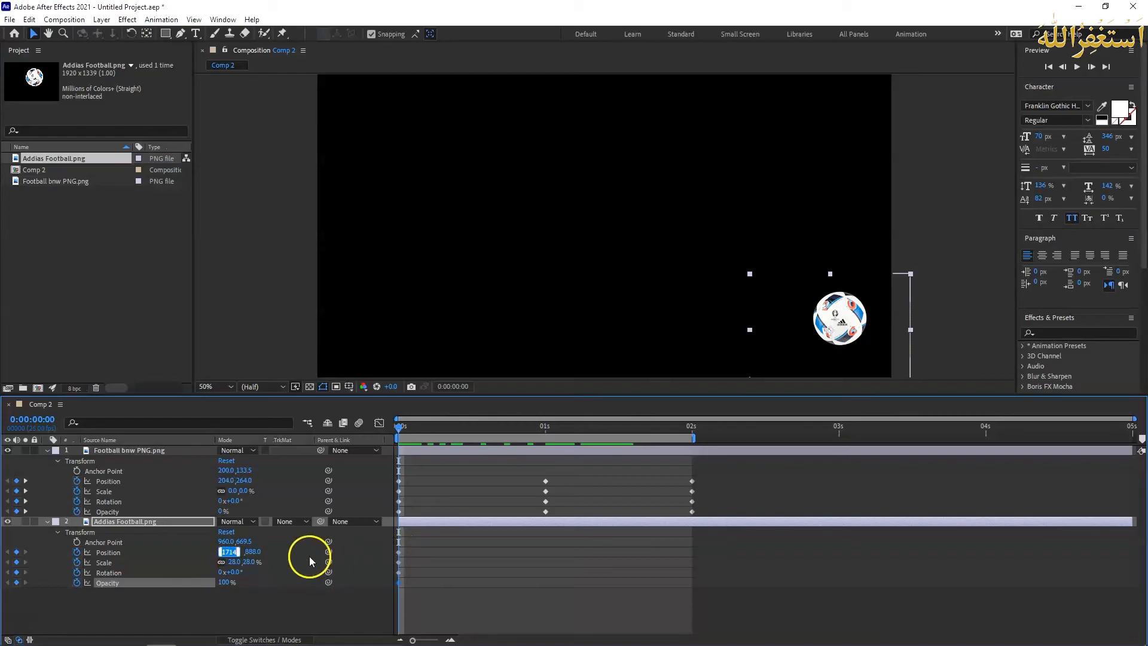
{"action": "left_click", "coordinate": [224, 583]}
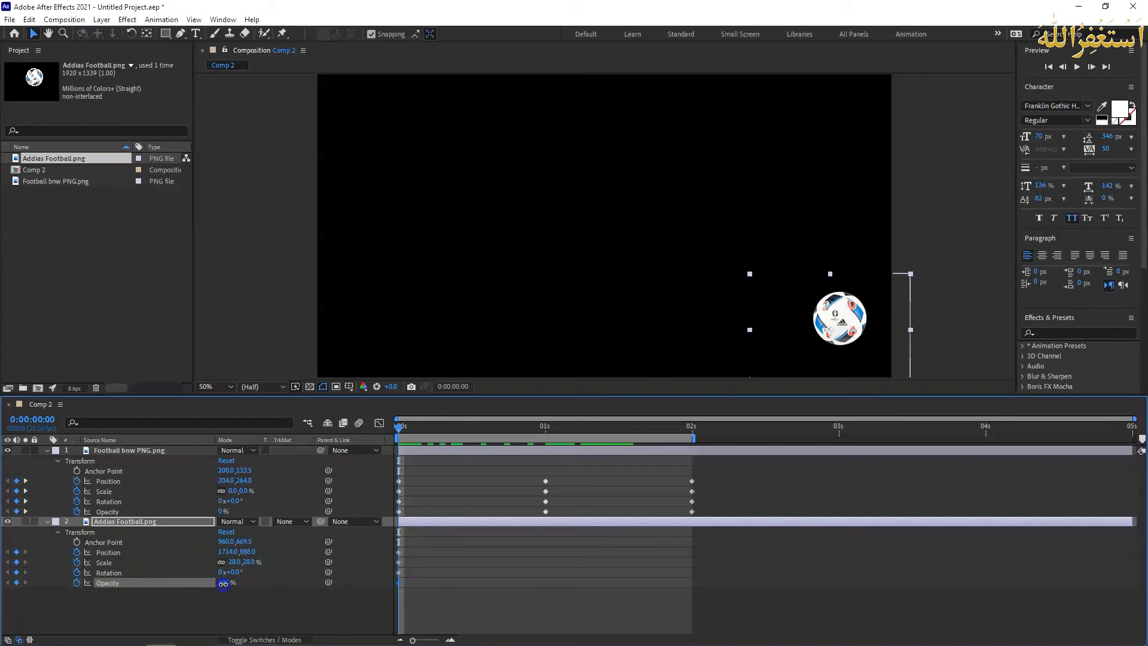
{"action": "type", "text": "0"}
{"action": "key", "text": "Return"}
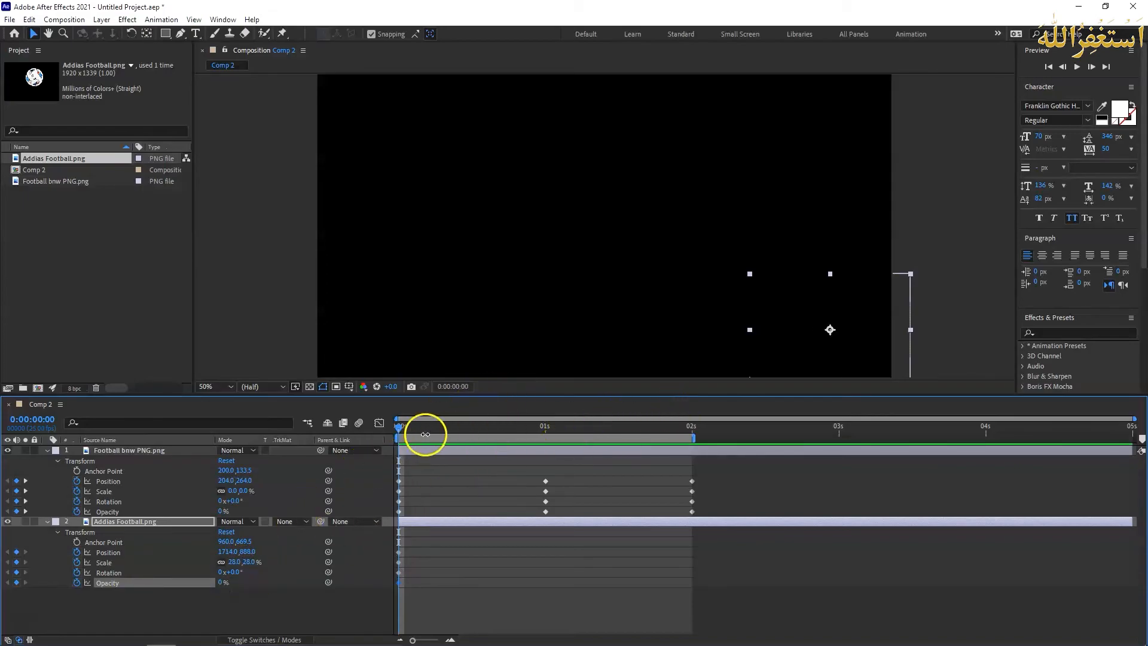
{"action": "left_click_drag", "start_coordinate": [400, 429], "coordinate": [547, 426]}
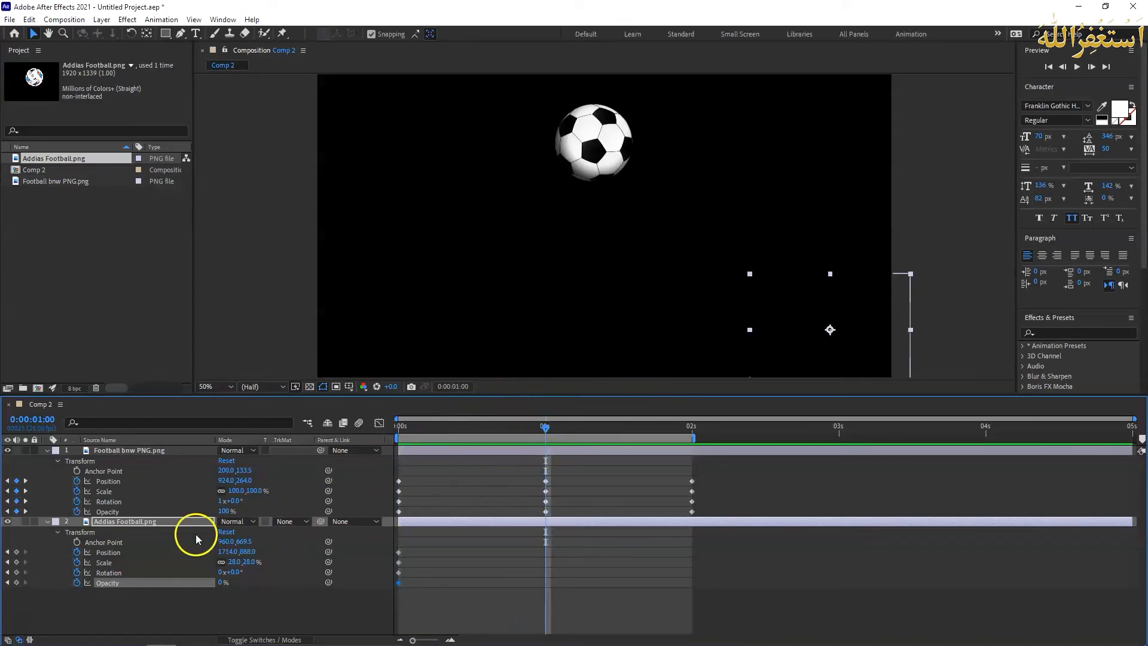
- At one second, set the Addias football's Opacity to 100% and move it horizontally to Position 883, 888
{"action": "left_click", "coordinate": [134, 521]}
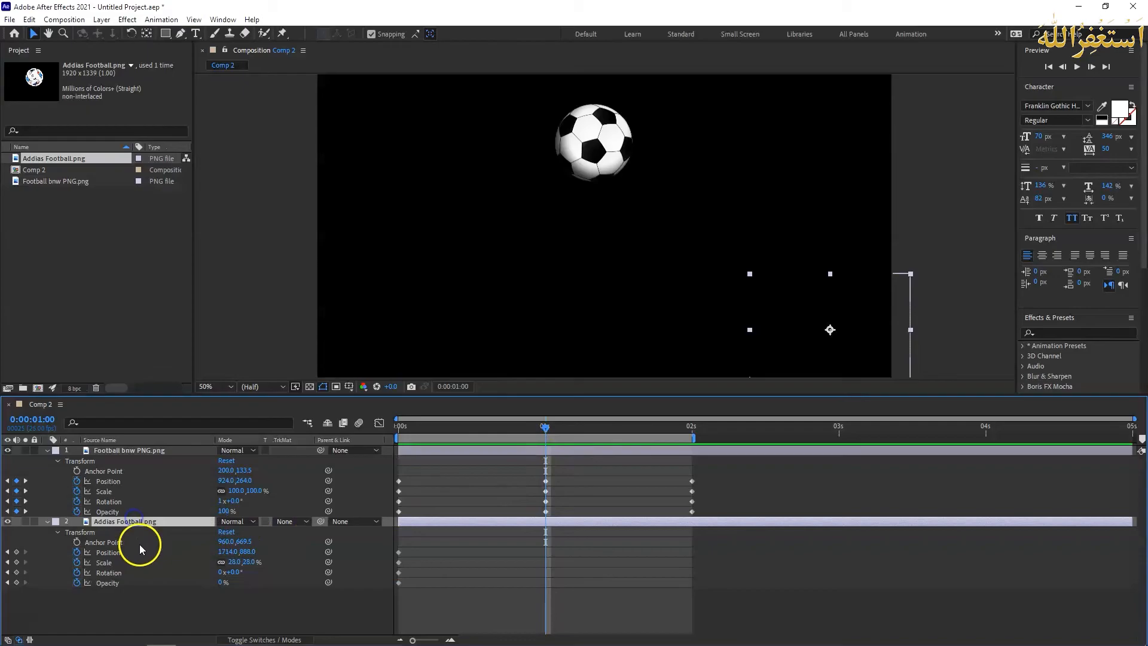
{"action": "left_click", "coordinate": [220, 582]}
{"action": "type", "text": "100"}
{"action": "key", "text": "Return"}
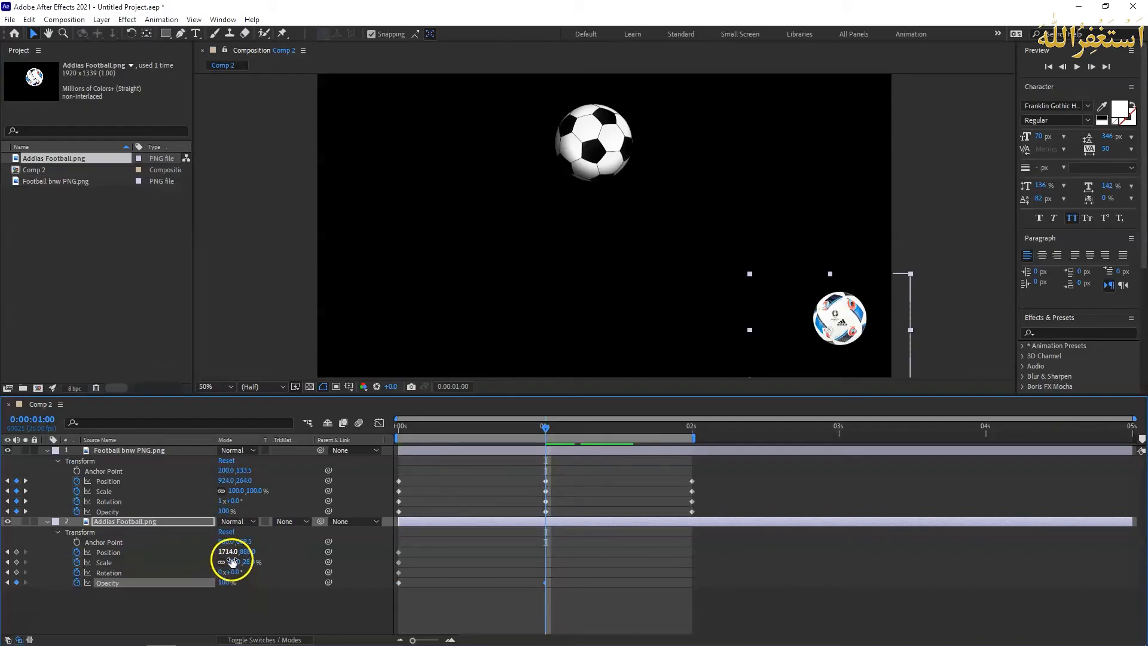
{"action": "left_click_drag", "start_coordinate": [228, 552], "coordinate": [1, 631]}
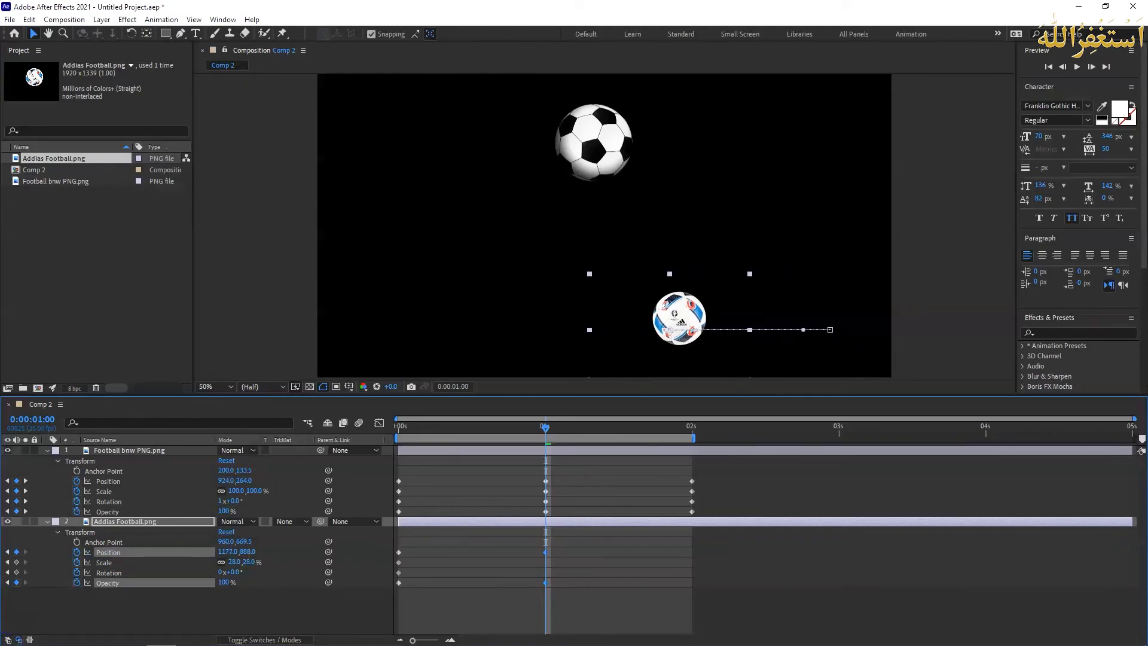
{"action": "left_click_drag", "start_coordinate": [224, 551], "coordinate": [51, 551]}
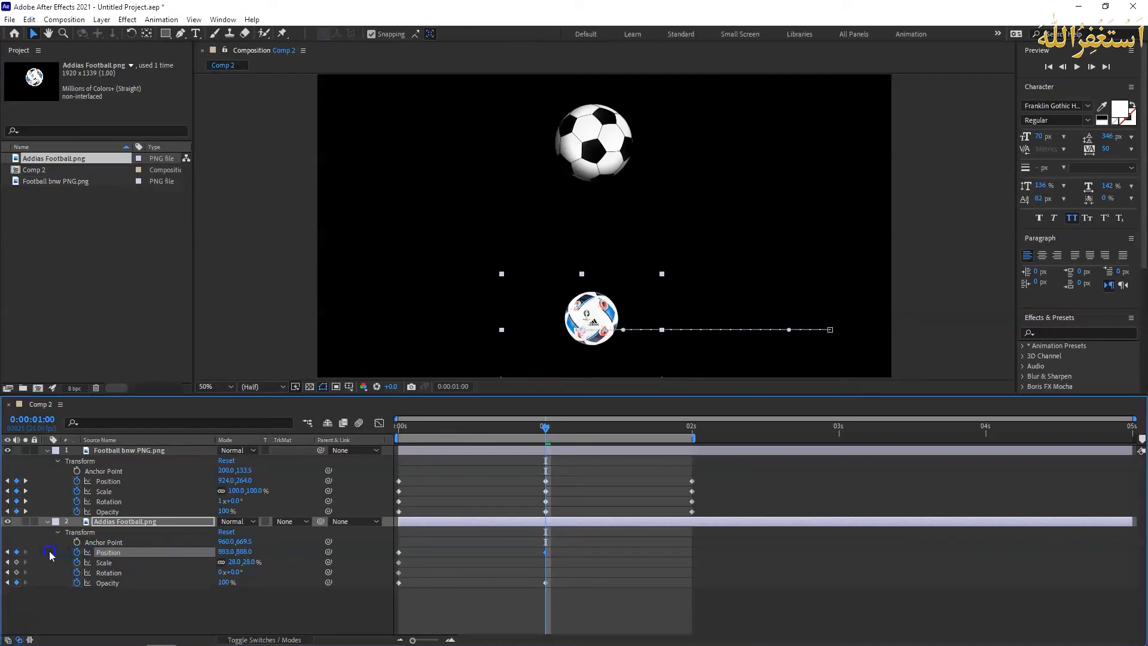
- Set the Addias football's Scale to 44% and its Rotation to one full revolution at one second
{"action": "left_click", "coordinate": [233, 563]}
{"action": "left_click", "coordinate": [235, 565]}
{"action": "mouse_move", "coordinate": [235, 561]}
{"action": "left_mouse_down"}
{"action": "mouse_move", "coordinate": [250, 561]}
{"action": "mouse_move", "coordinate": [222, 553]}
{"action": "left_mouse_up"}
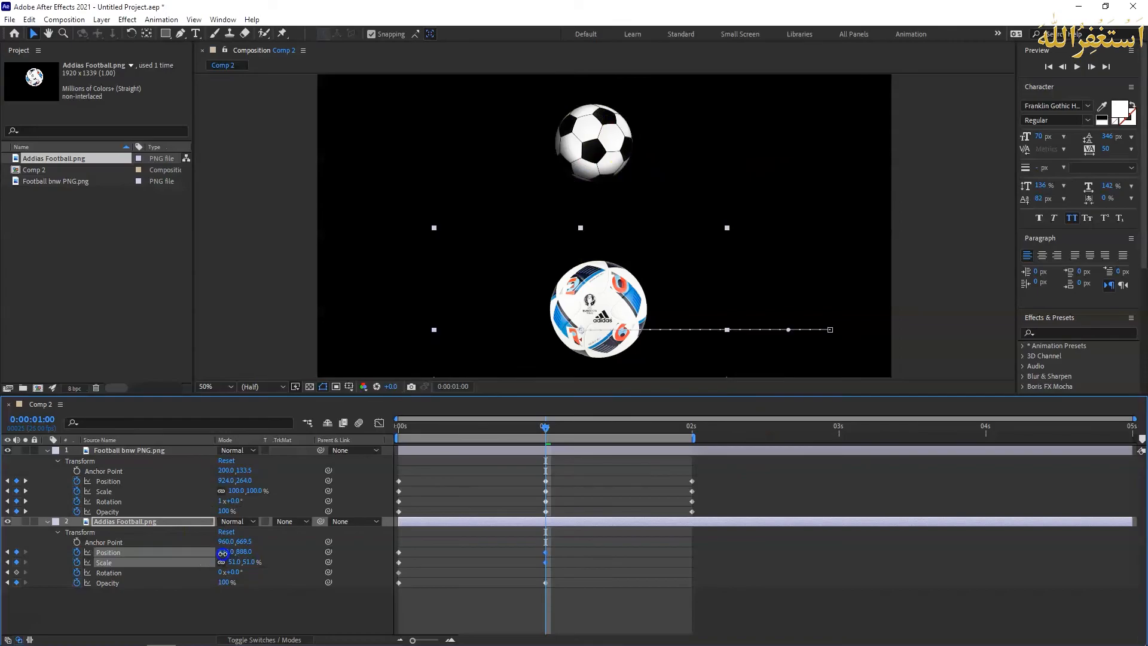
{"action": "left_click", "coordinate": [223, 553]}
{"action": "key", "text": "ctrl+z"}
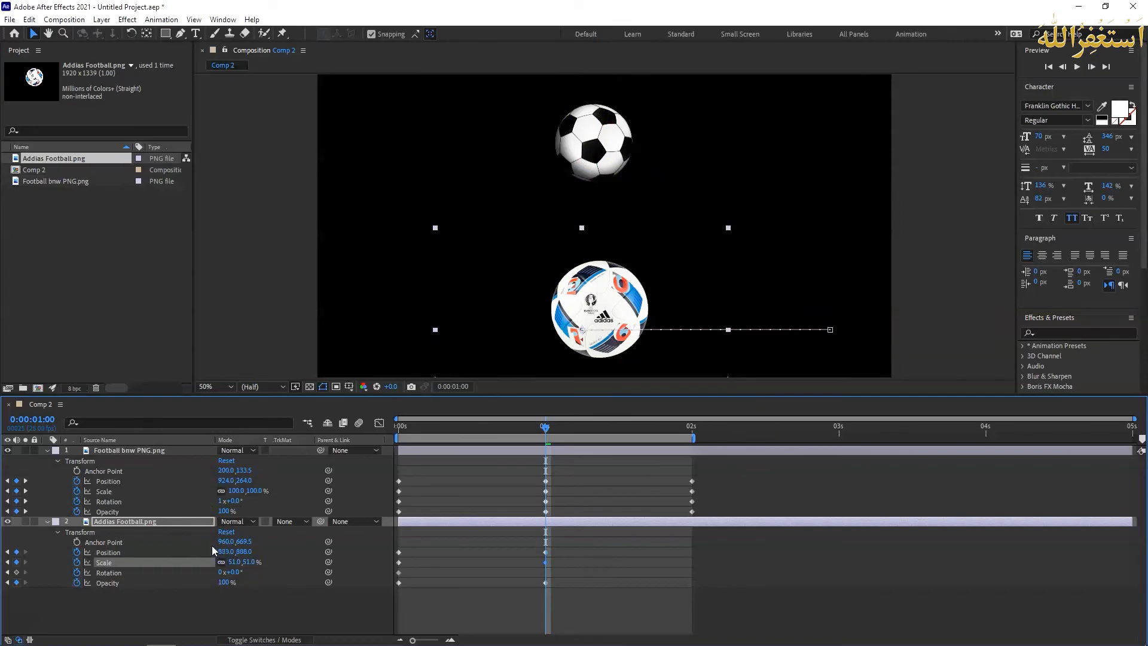
{"action": "left_click_drag", "start_coordinate": [234, 561], "coordinate": [232, 560]}
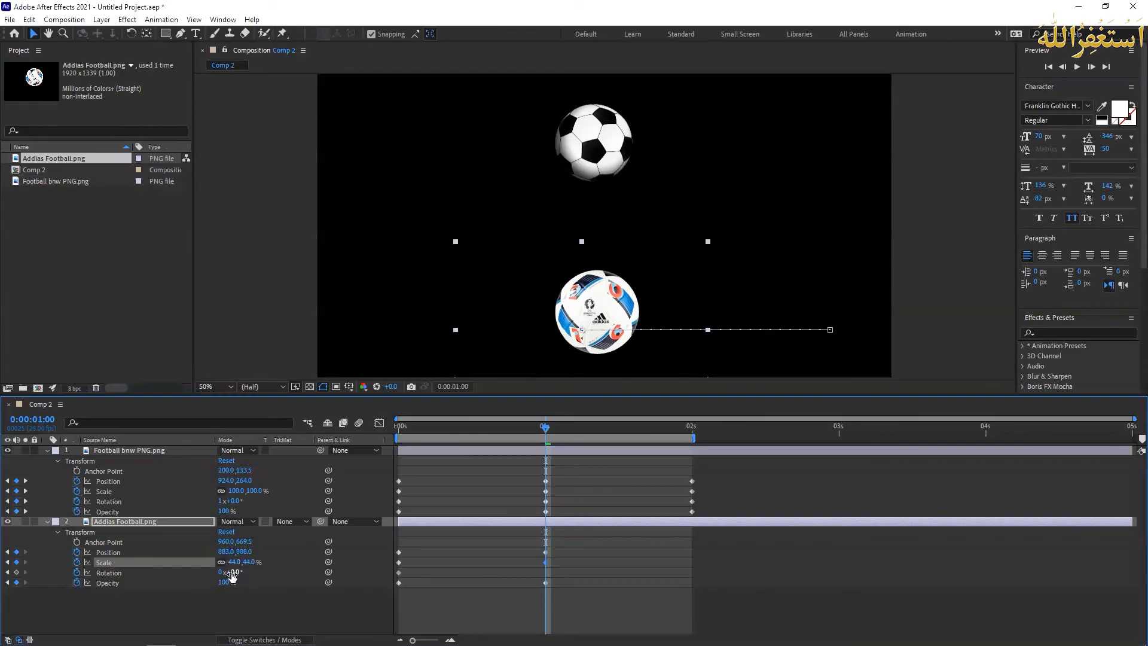
{"action": "left_click", "coordinate": [221, 572]}
{"action": "key", "text": "Return"}
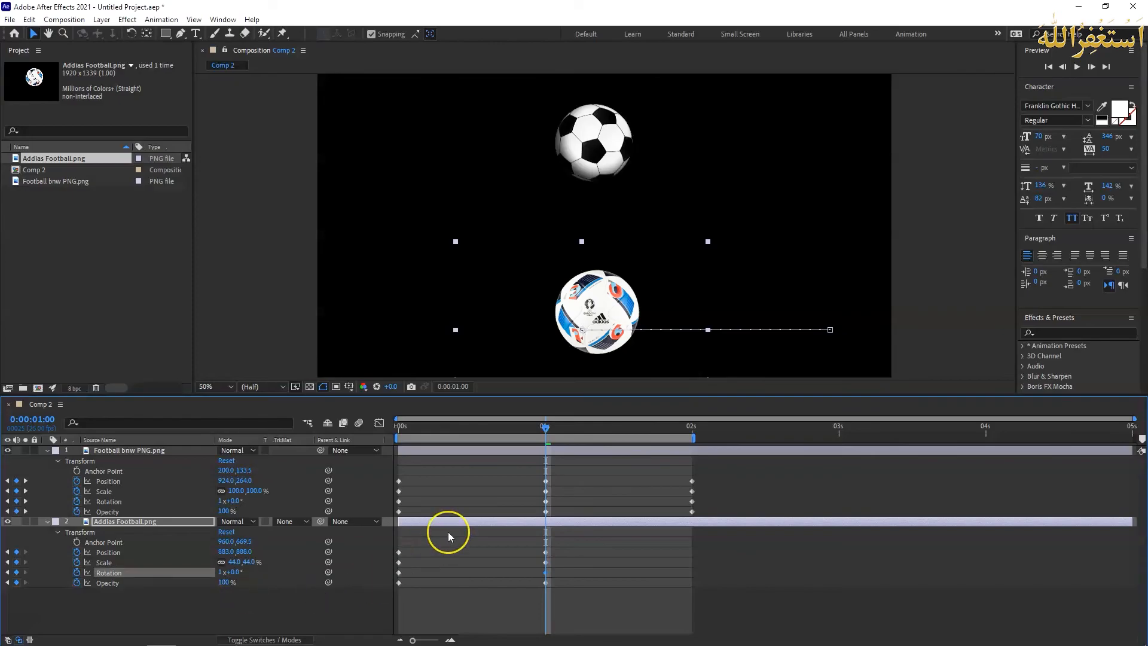
- At two seconds, move the Addias football to Position 126, 888 and set its Scale to 0%
{"action": "left_click_drag", "start_coordinate": [545, 428], "coordinate": [692, 441]}
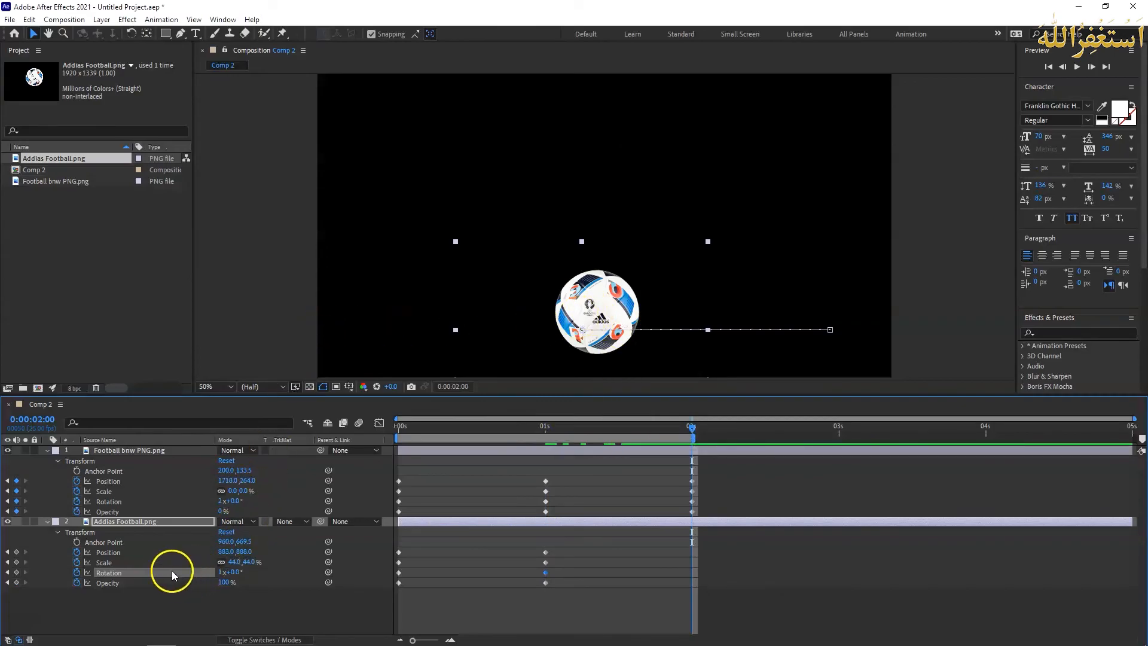
{"action": "left_click_drag", "start_coordinate": [229, 555], "coordinate": [95, 550]}
{"action": "left_click", "coordinate": [240, 555]}
{"action": "left_click", "coordinate": [233, 564]}
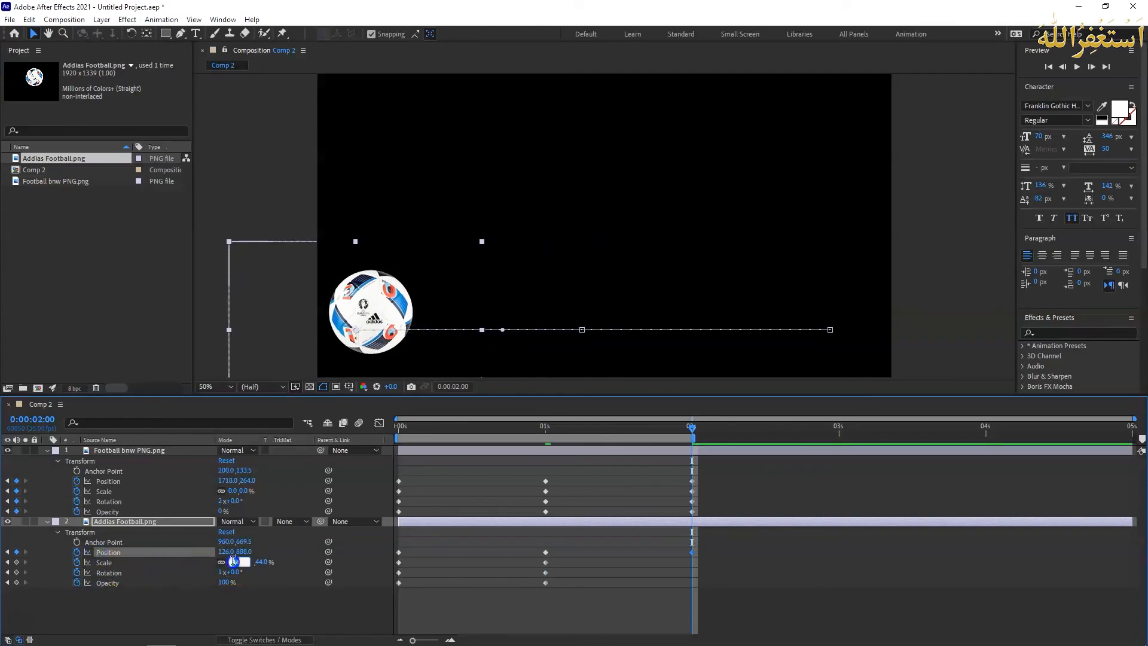
{"action": "type", "text": "0"}
{"action": "key", "text": "Return"}
- Set the Addias football's Rotation to two full revolutions and its Opacity to 0% at two seconds
{"action": "left_click", "coordinate": [222, 572]}
{"action": "type", "text": "2"}
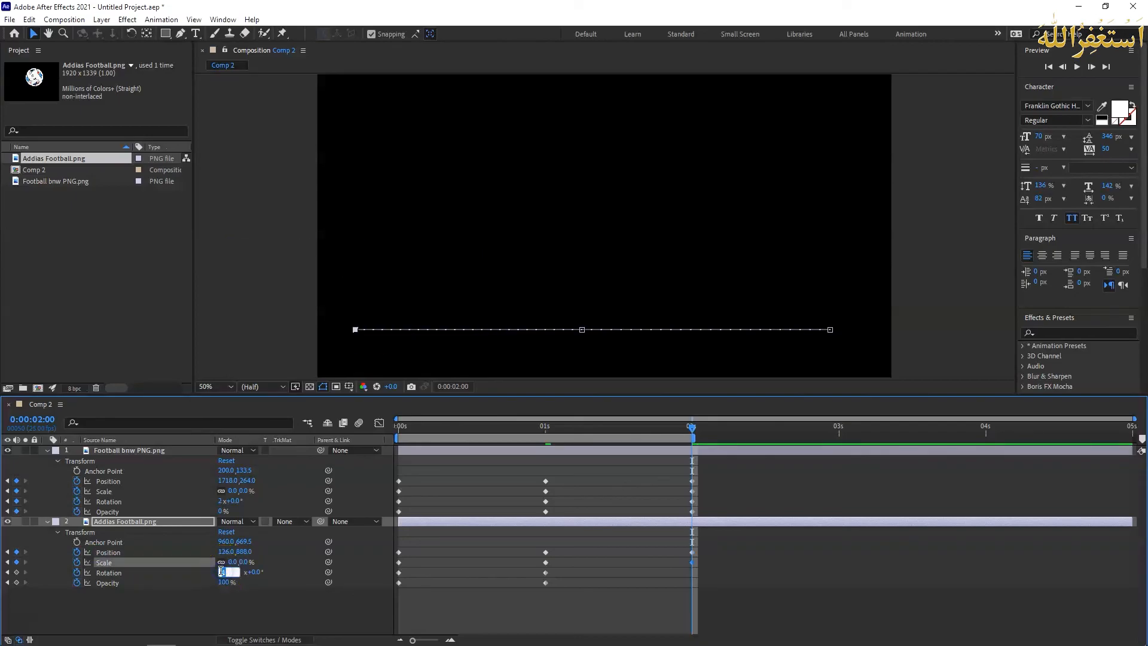
{"action": "key", "text": "Return"}
{"action": "left_click", "coordinate": [225, 583]}
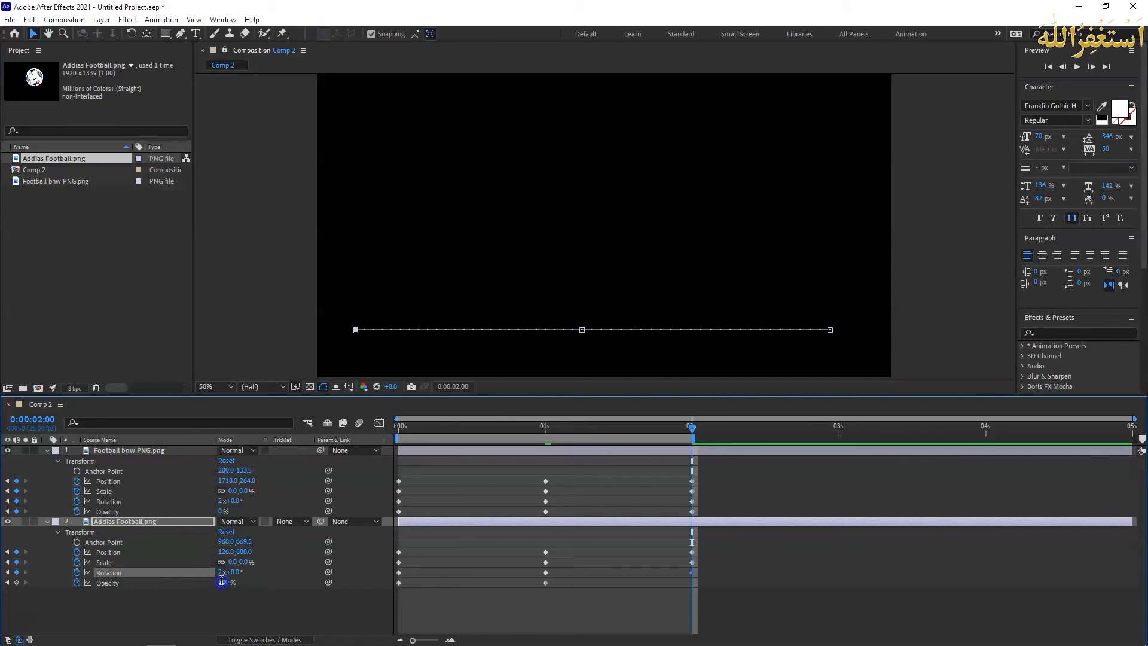
{"action": "type", "text": "0"}
{"action": "key", "text": "Return"}
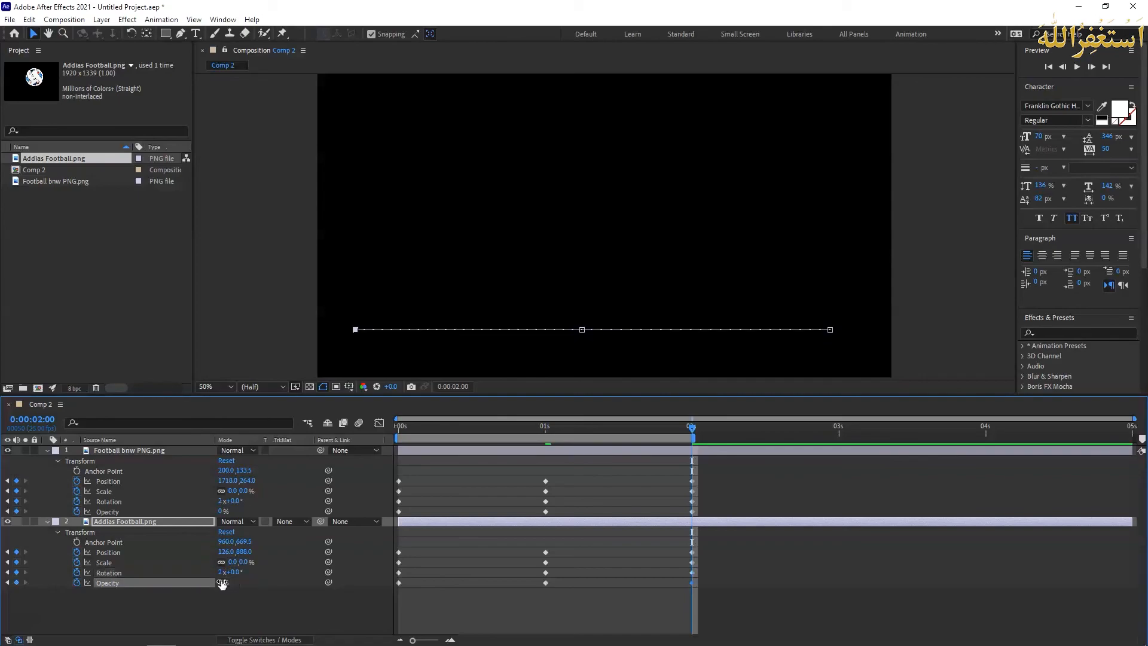
- Preview the animation of both footballs from the start of the timeline, and stop the playback
{"action": "left_click_drag", "start_coordinate": [696, 425], "coordinate": [400, 424]}
{"action": "left_click", "coordinate": [293, 308]}
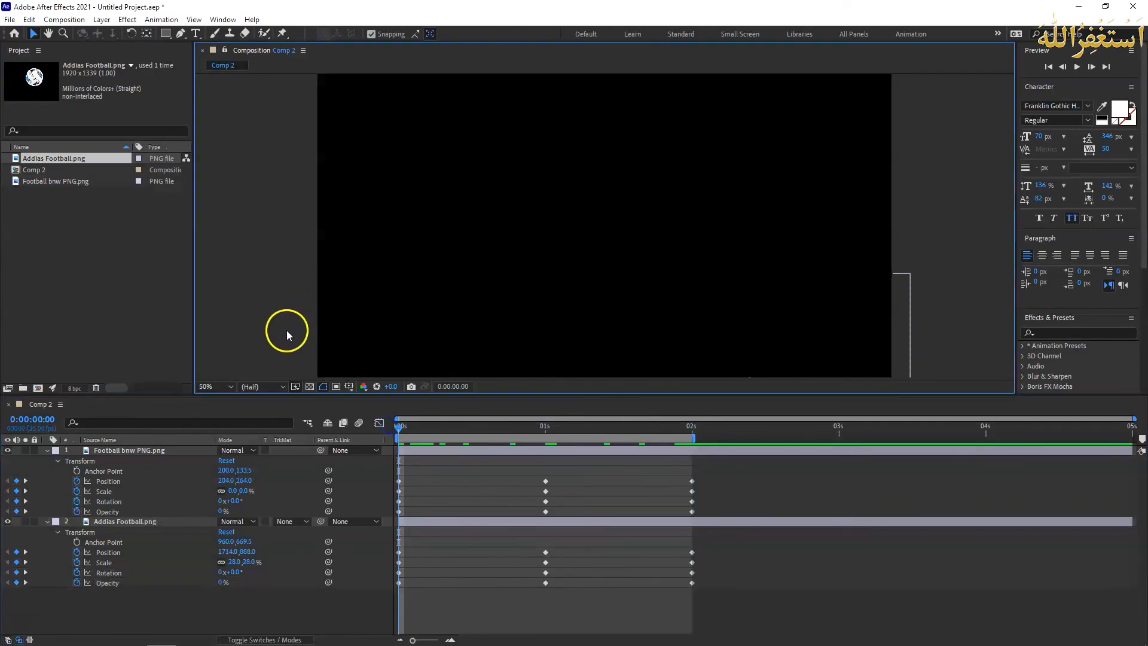
{"action": "key", "text": "space"}
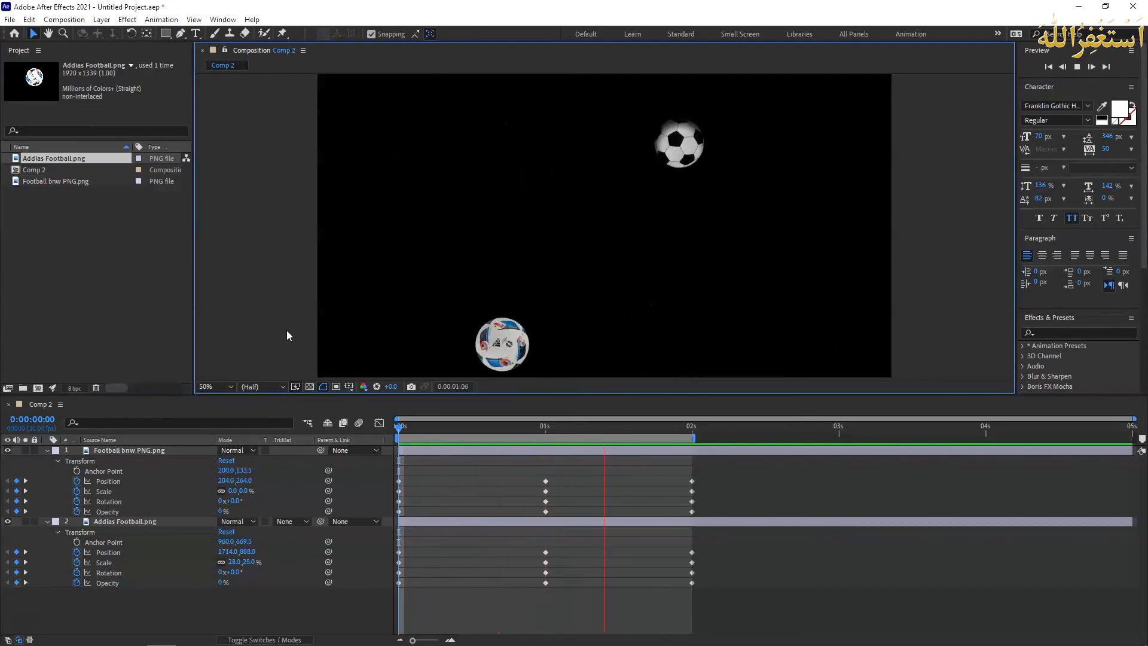
{"action": "key", "text": "space"}
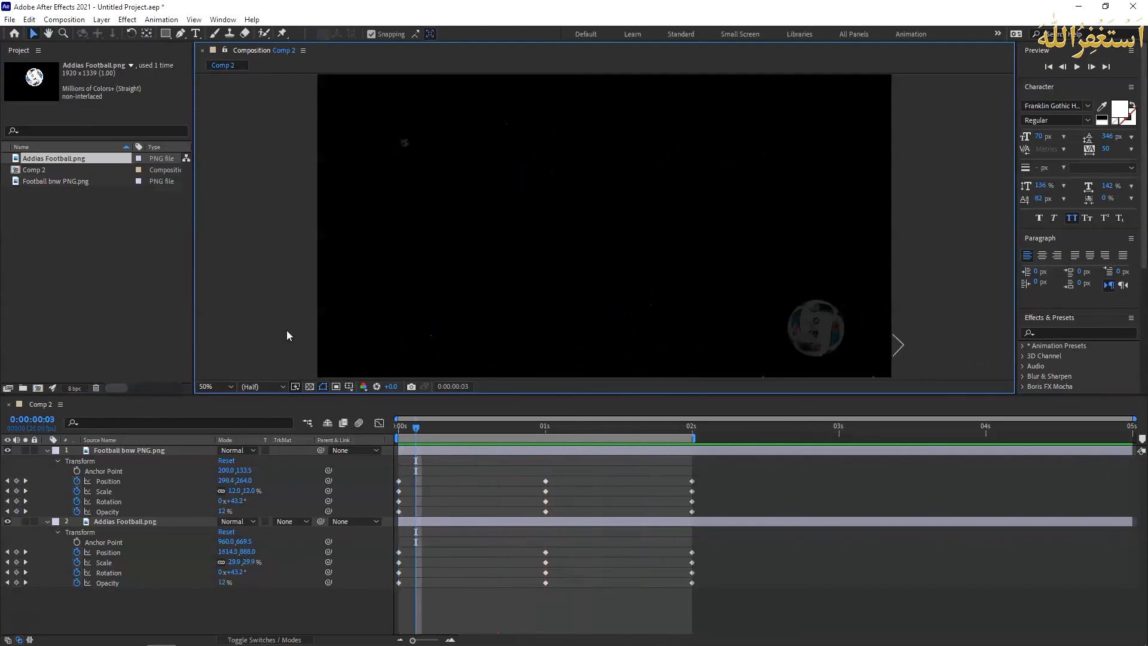
- Switch the composition preview resolution to Full and return it to Auto
{"action": "left_click", "coordinate": [283, 387]}
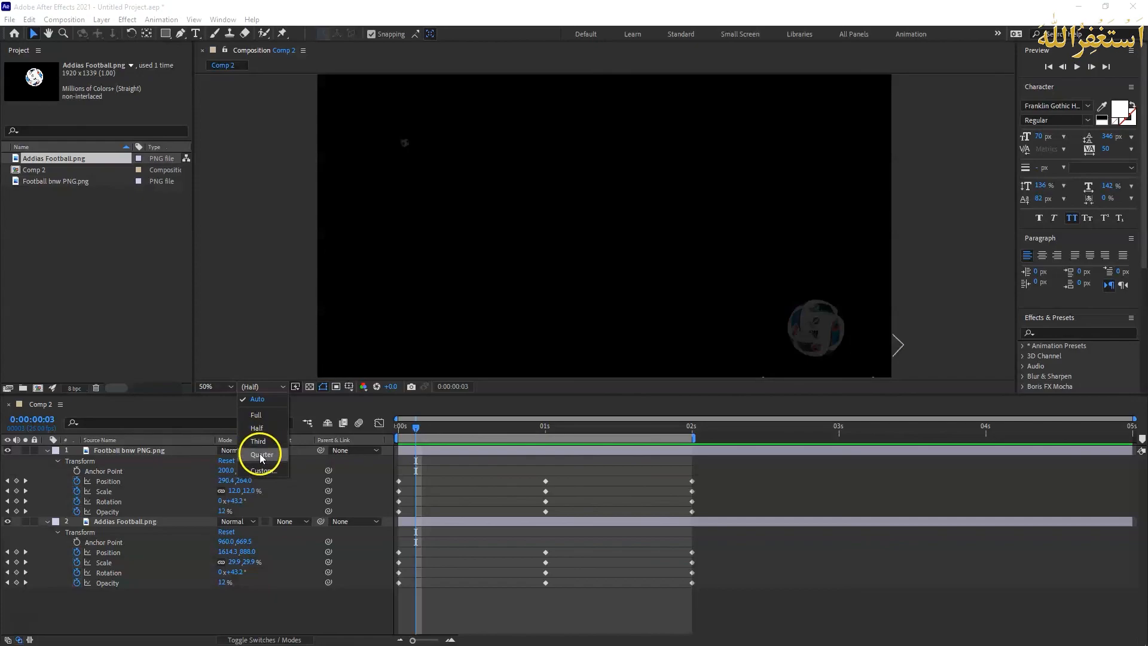
{"action": "left_click", "coordinate": [257, 415]}
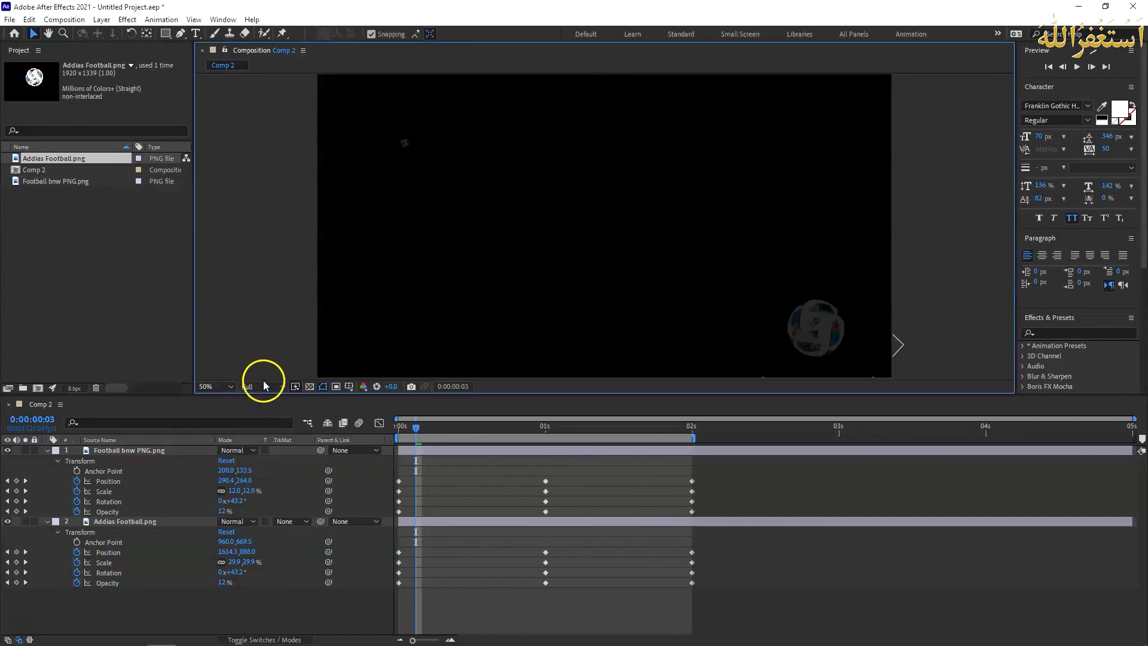
{"action": "left_click", "coordinate": [264, 387]}
{"action": "left_click", "coordinate": [263, 404]}
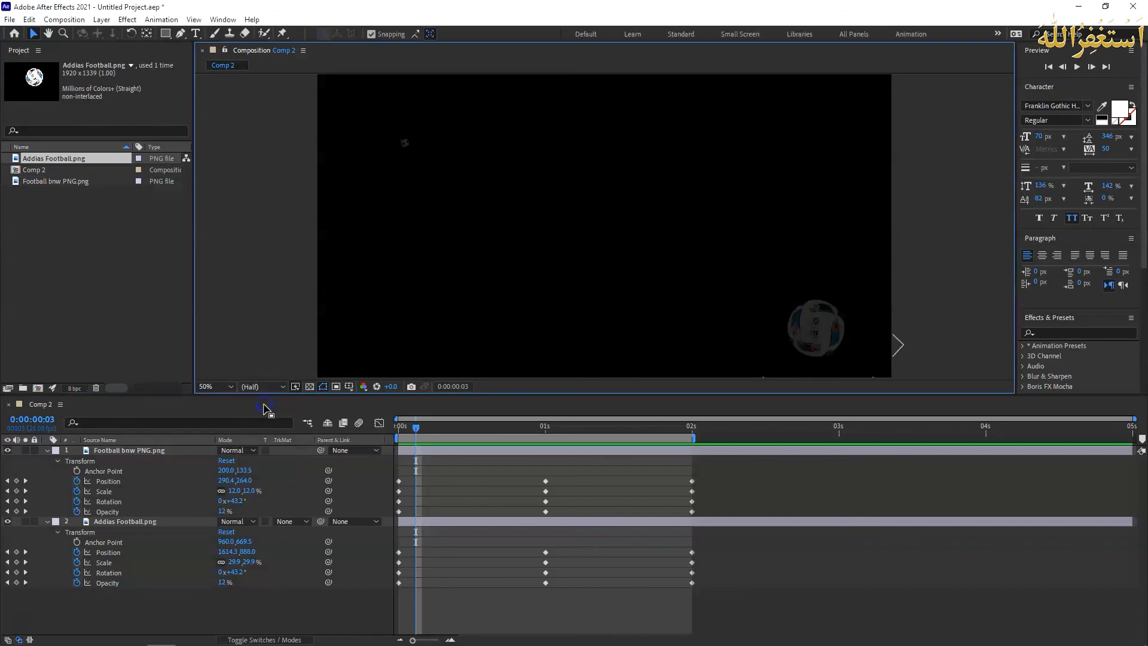
{"action": "left_click", "coordinate": [307, 422]}
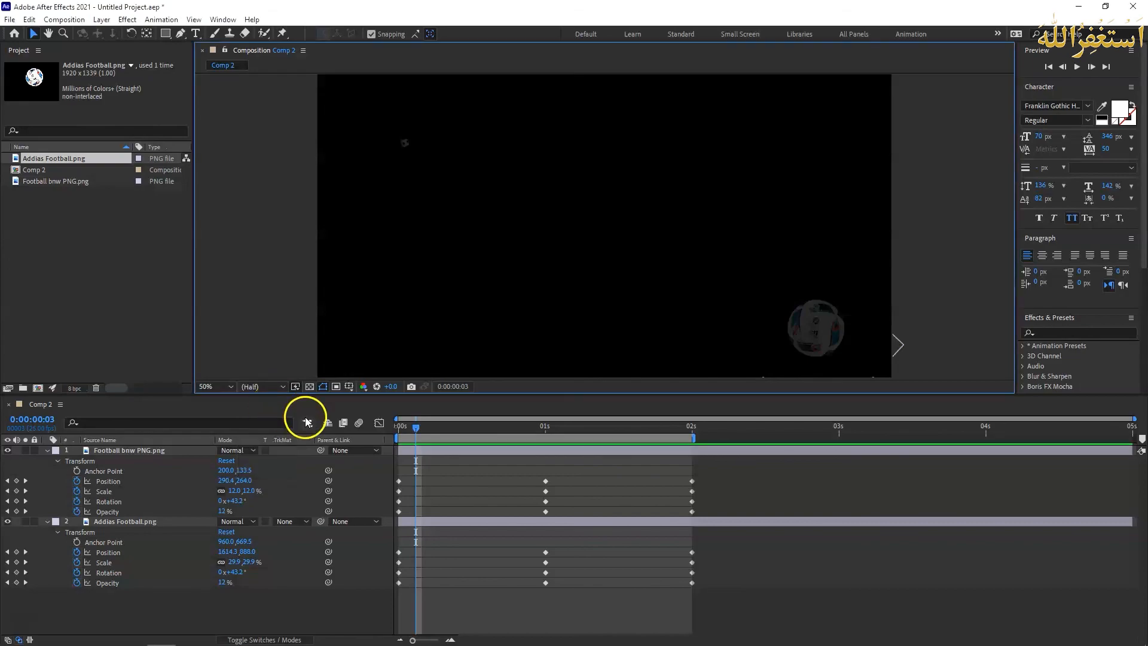